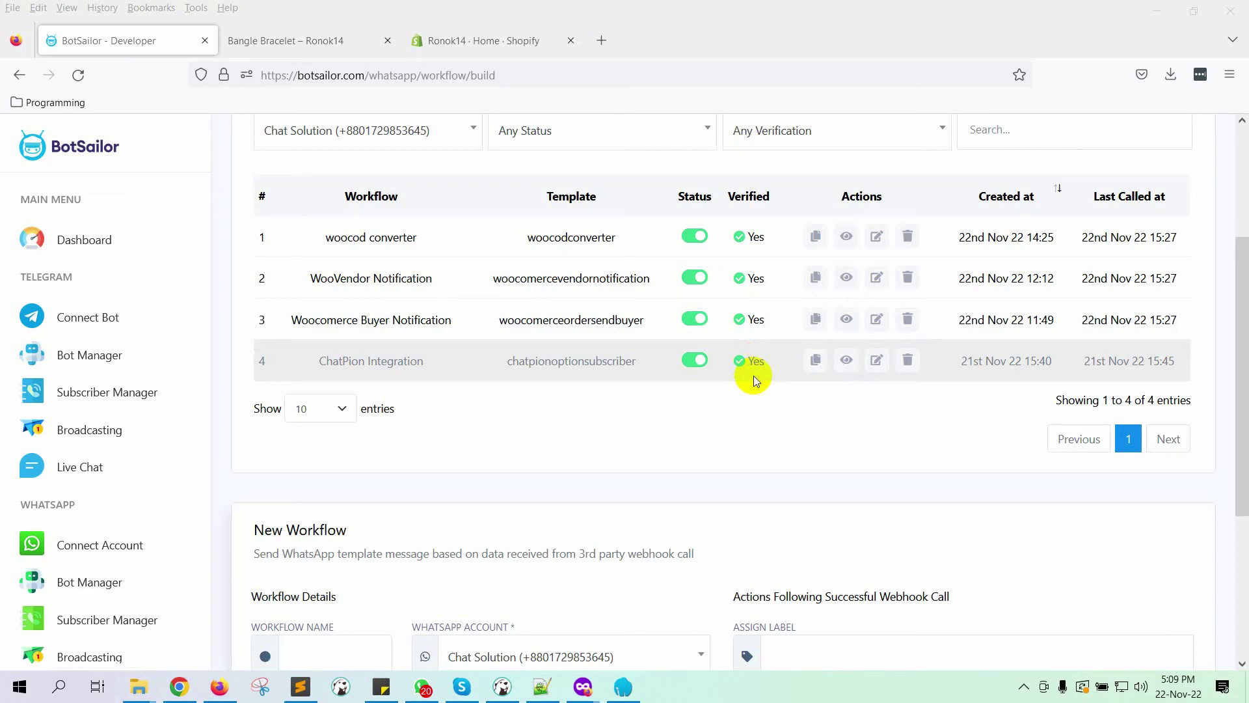
Step: Open the WhatsApp Bot Manager and highlight the EstimatedDeliveryDate, TotalPrice and ProductList variable names
{"action": "scroll", "coordinate": [97, 520], "scroll_direction": "down", "scroll_amount": 2}
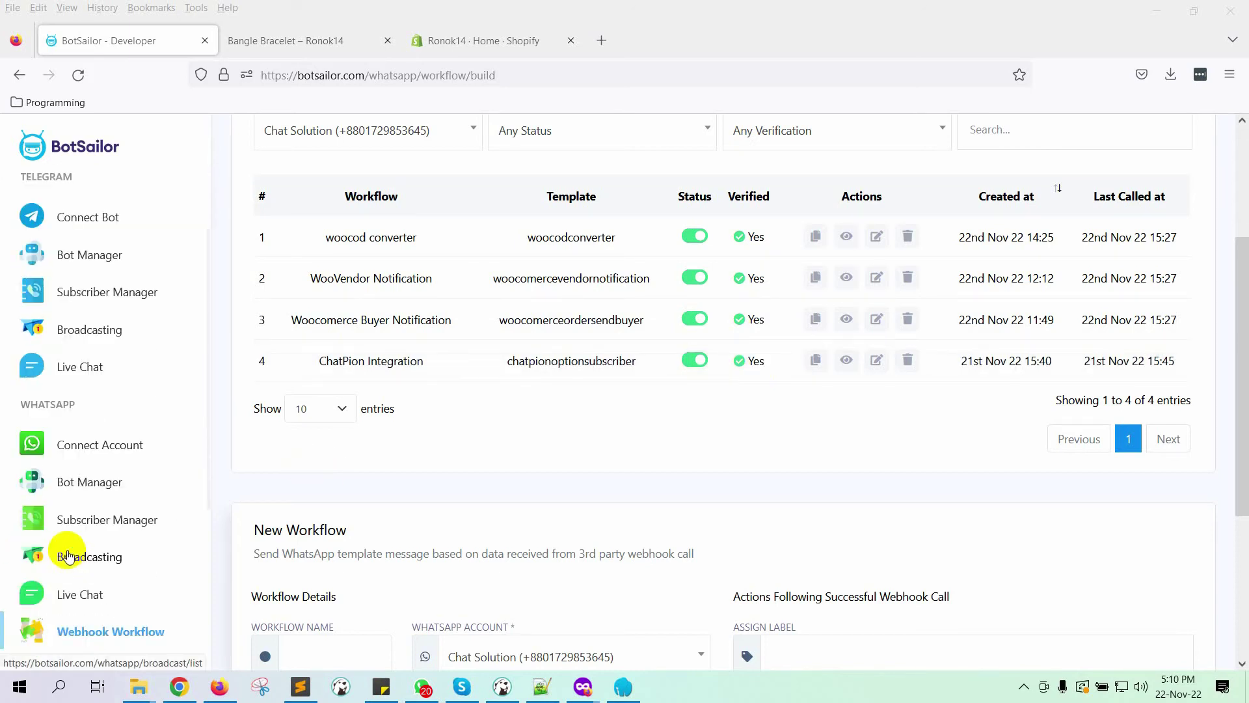
{"action": "left_click", "coordinate": [99, 495]}
{"action": "scroll", "coordinate": [677, 516], "scroll_direction": "down", "scroll_amount": 9}
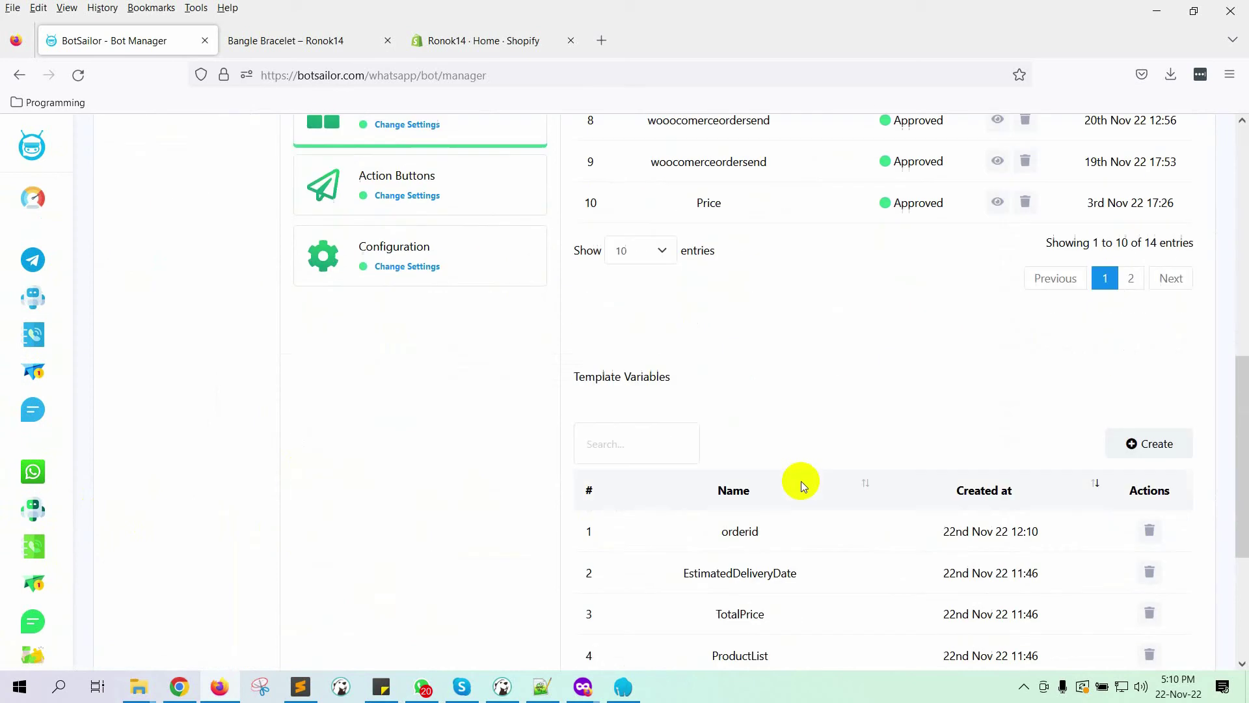
{"action": "scroll", "coordinate": [802, 482], "scroll_direction": "down", "scroll_amount": 2}
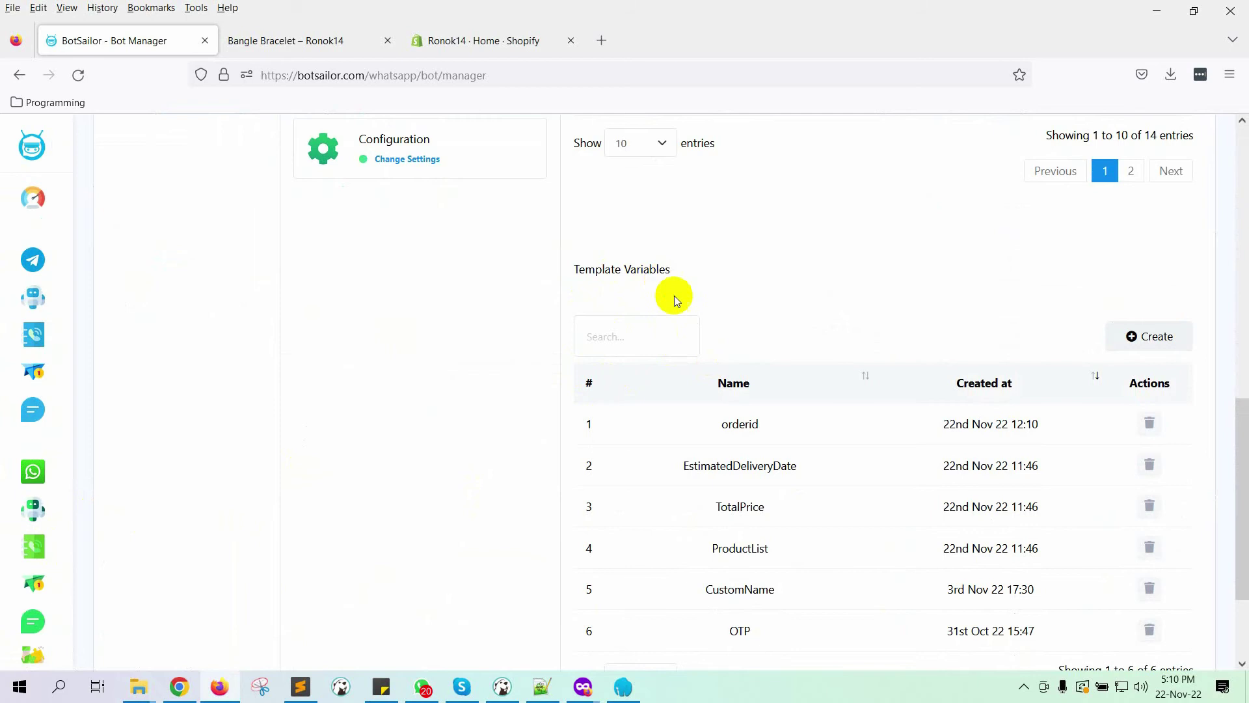
{"action": "left_click_drag", "start_coordinate": [687, 467], "coordinate": [817, 466]}
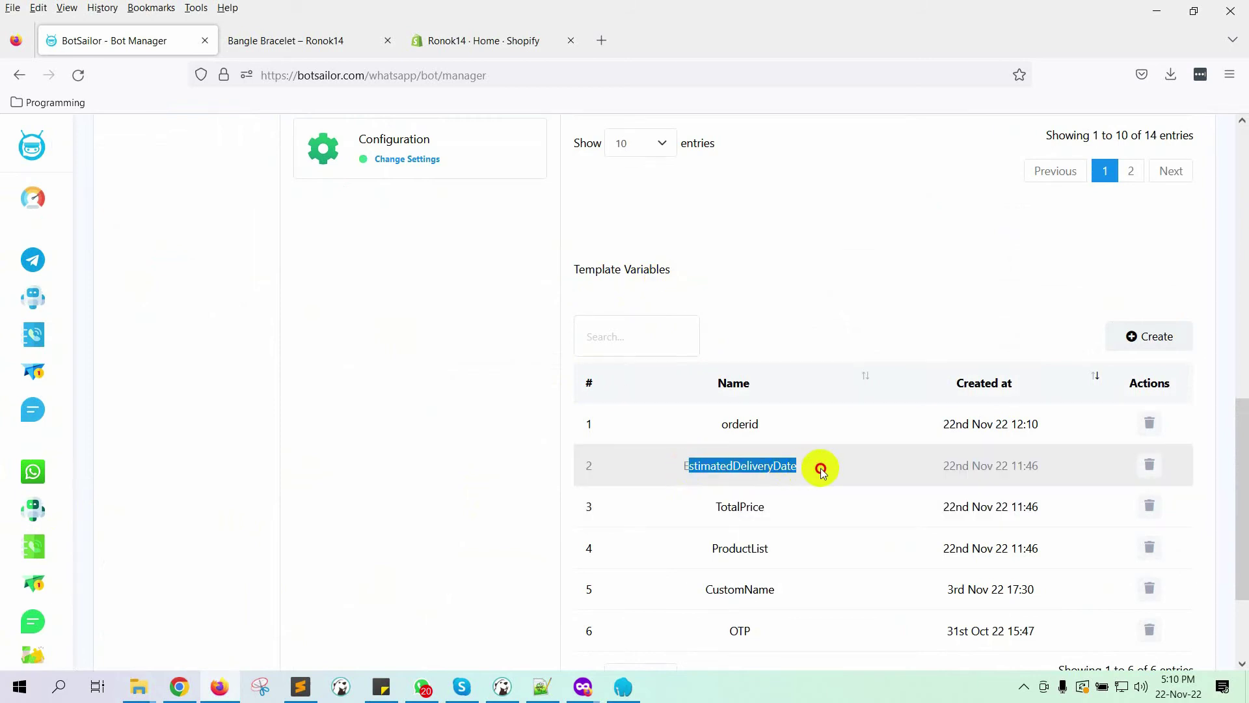
{"action": "left_click_drag", "start_coordinate": [715, 506], "coordinate": [787, 504]}
{"action": "left_click_drag", "start_coordinate": [703, 549], "coordinate": [797, 554]}
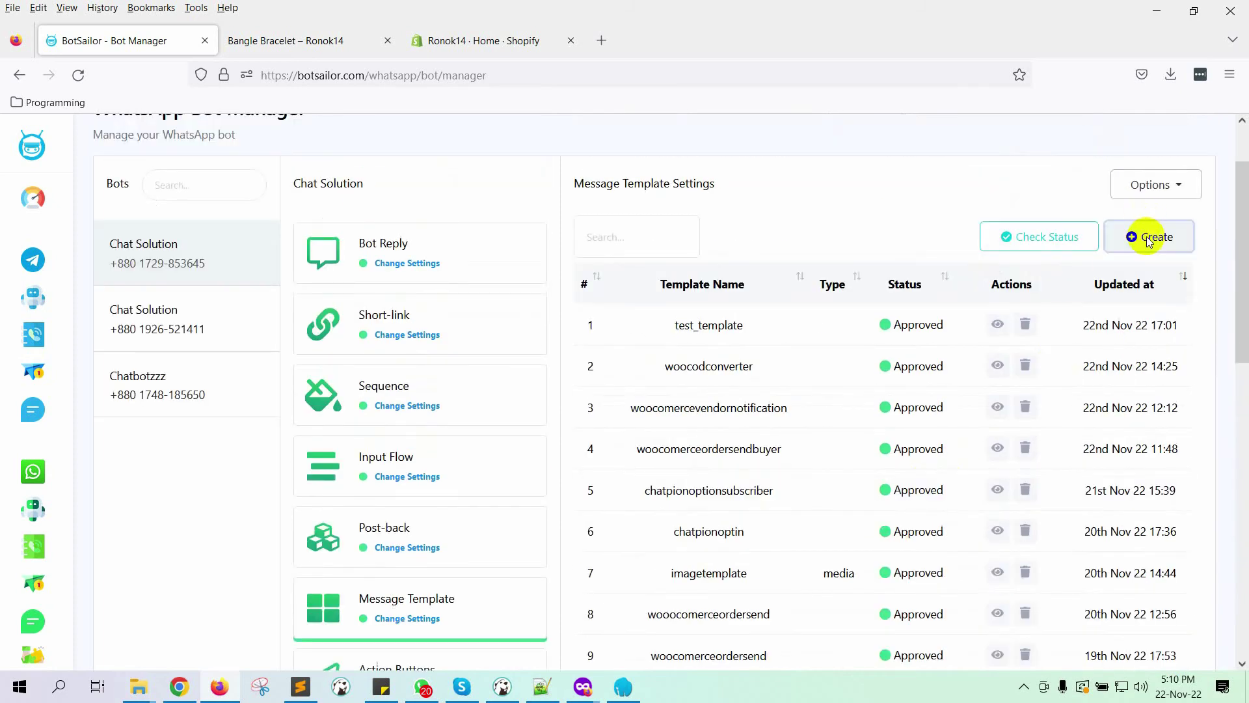
Step: Start a new message template named shopifyordersendtobuyer
{"action": "left_click", "coordinate": [1119, 242]}
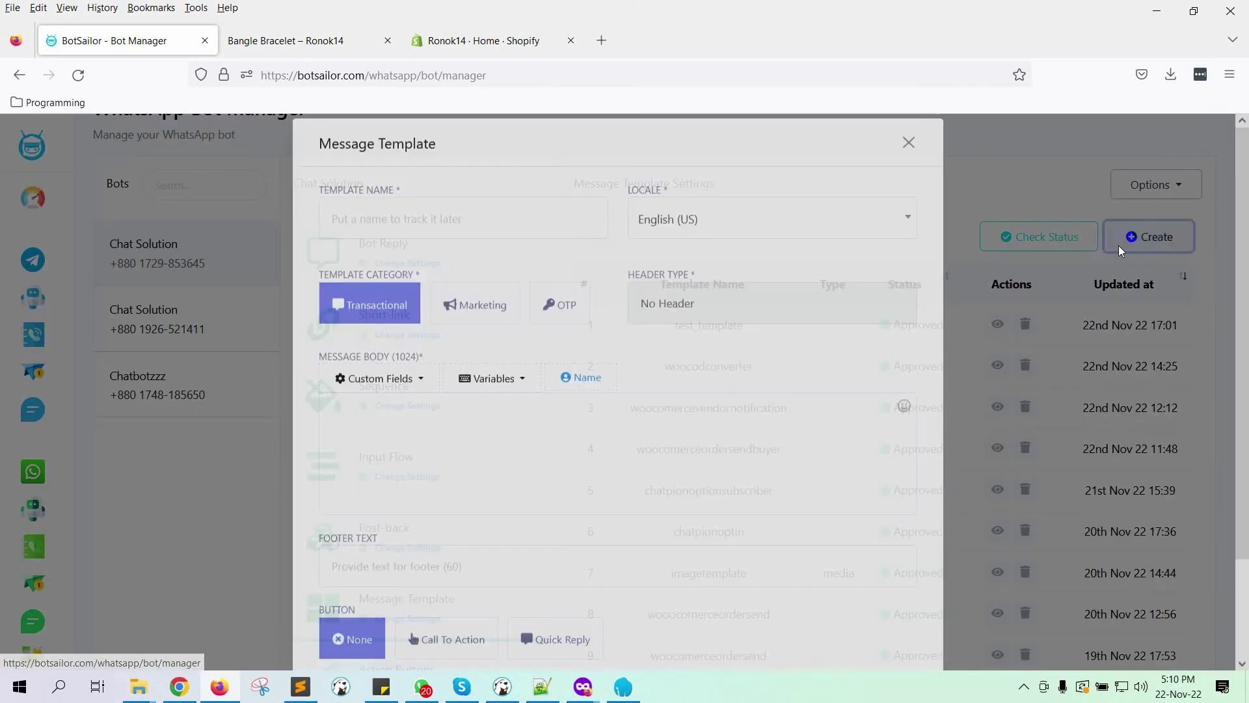
{"action": "left_click", "coordinate": [445, 225]}
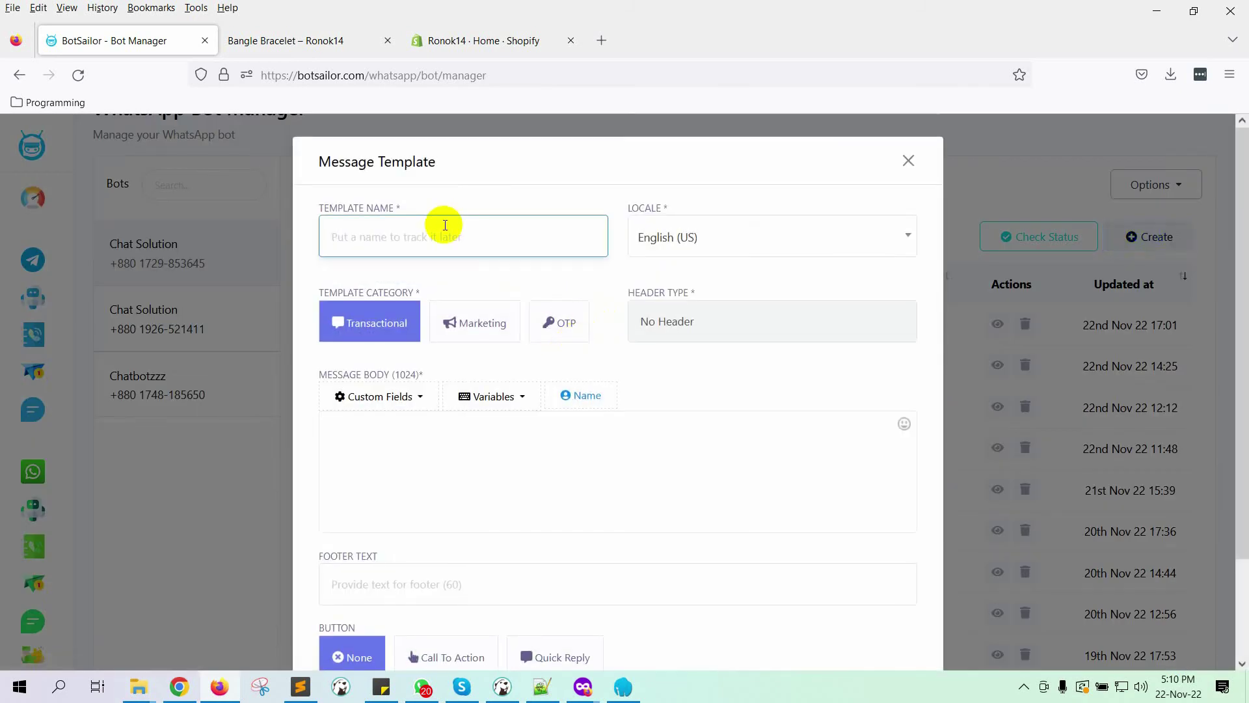
{"action": "type", "text": "shopifyordersendtobuyer"}
{"action": "scroll", "coordinate": [491, 407], "scroll_direction": "down", "scroll_amount": 1}
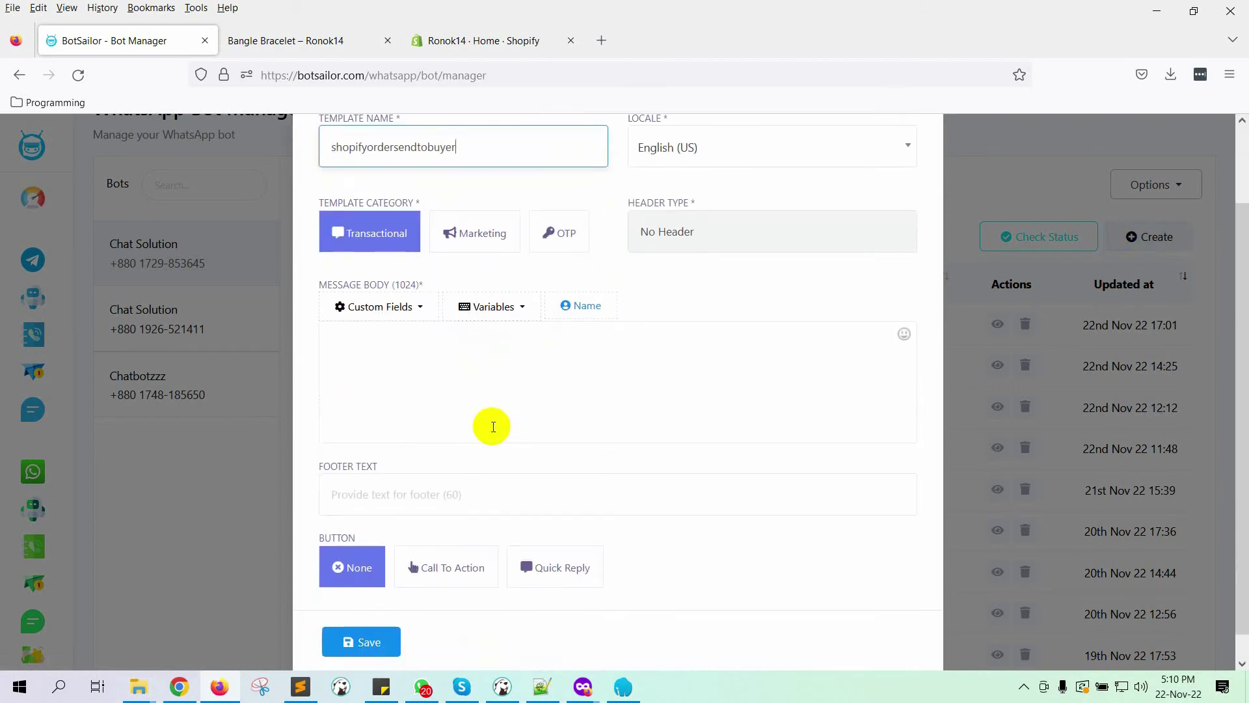
Step: Write the thank-you message body with the item total price line holding the TotalPrice variable
{"action": "left_click", "coordinate": [457, 356]}
{"action": "type", "text": "T"}
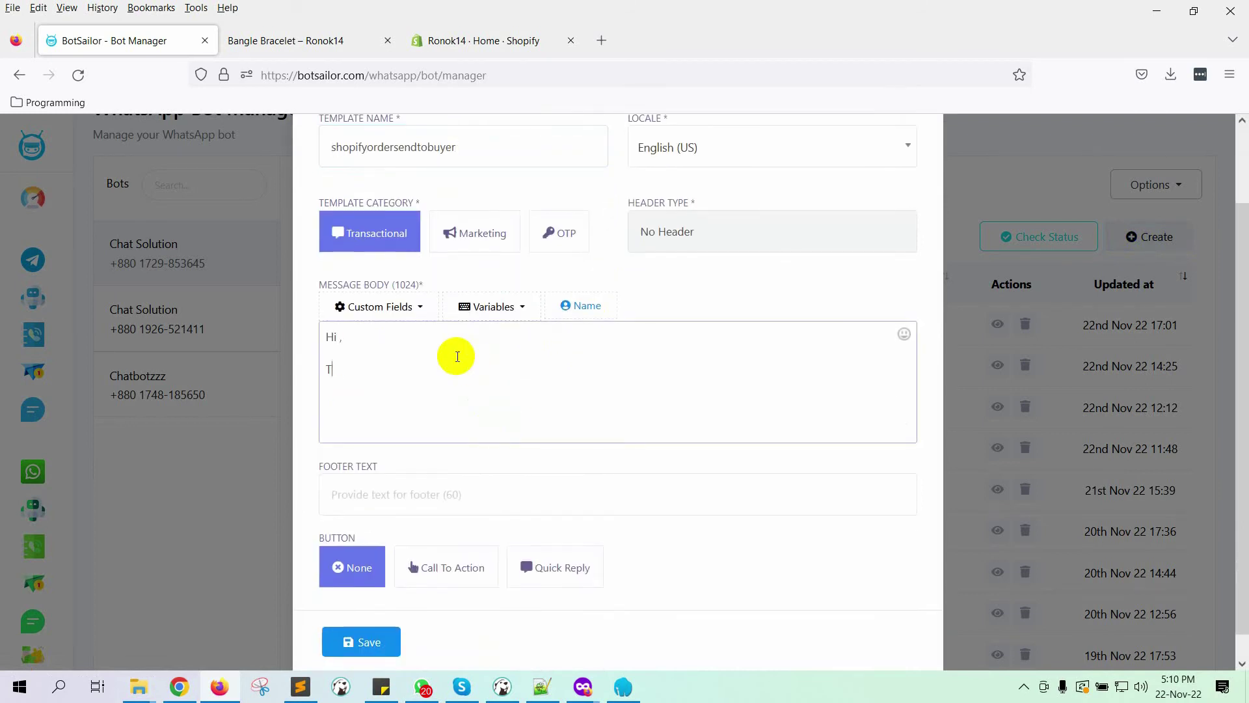
{"action": "type", "text": "hanks for your purchase f"}
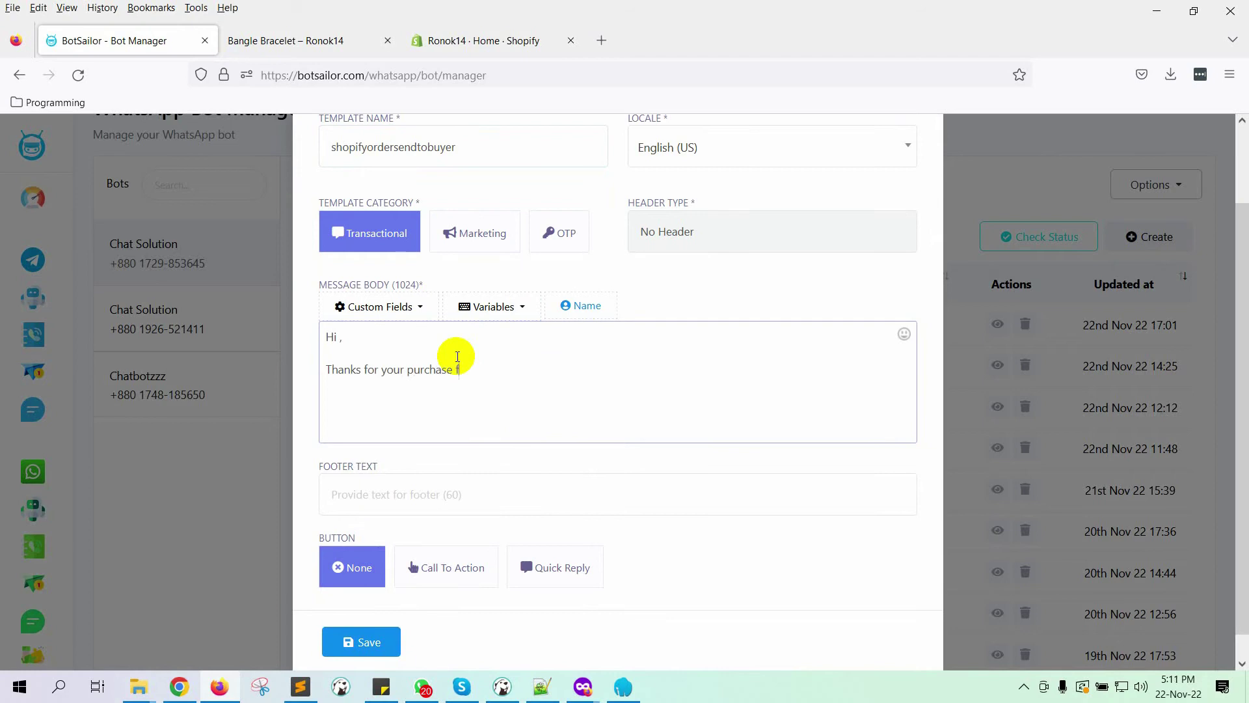
{"action": "type", "text": "rom our store. Here is the pur"}
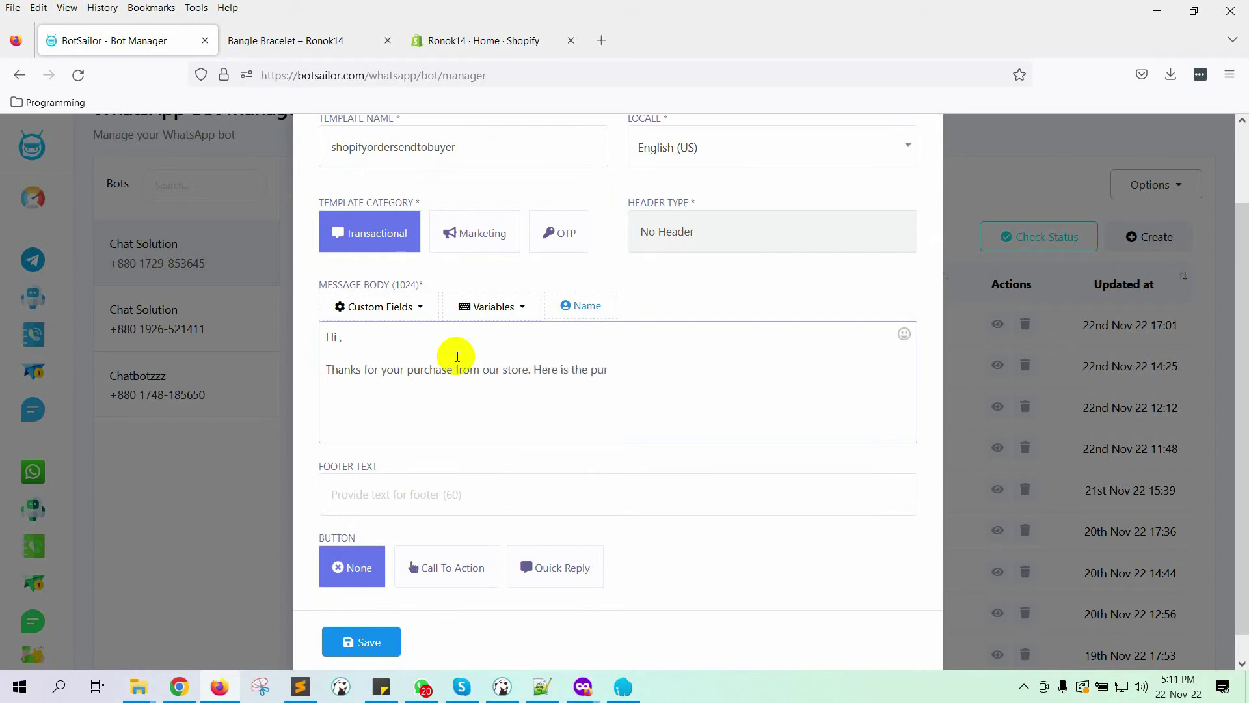
{"action": "type", "text": "chase details :  Item total price"}
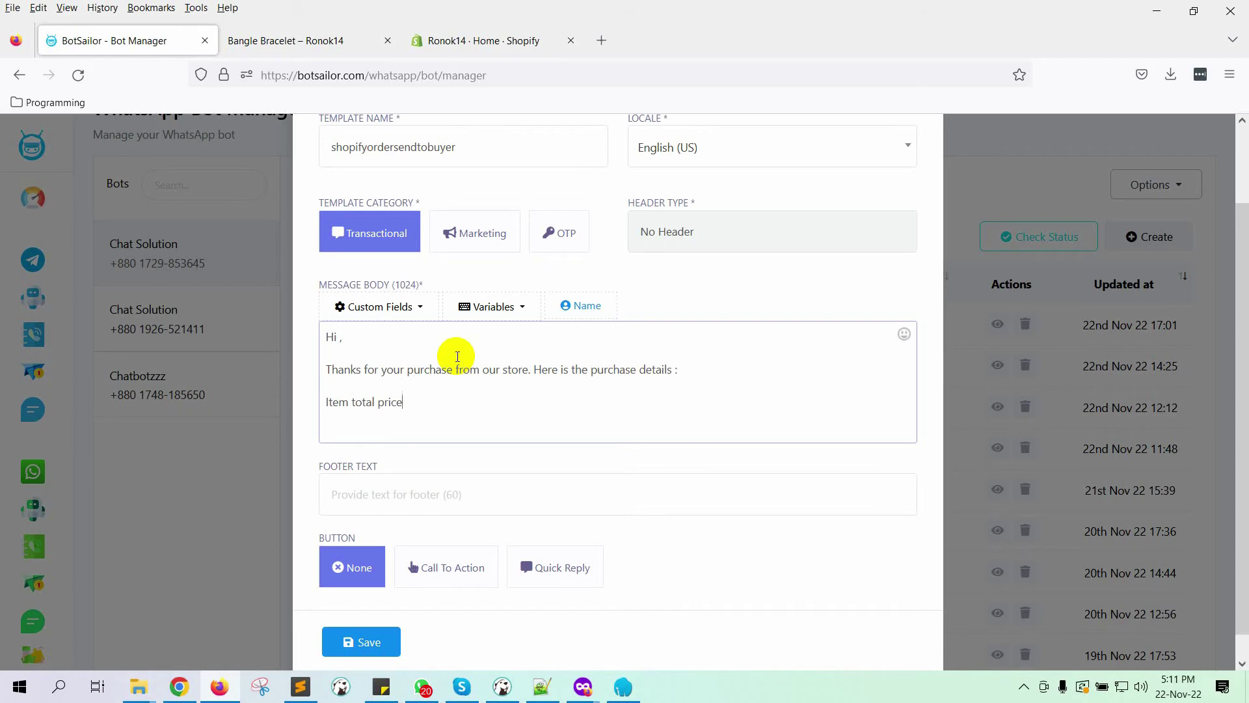
{"action": "left_click", "coordinate": [522, 307]}
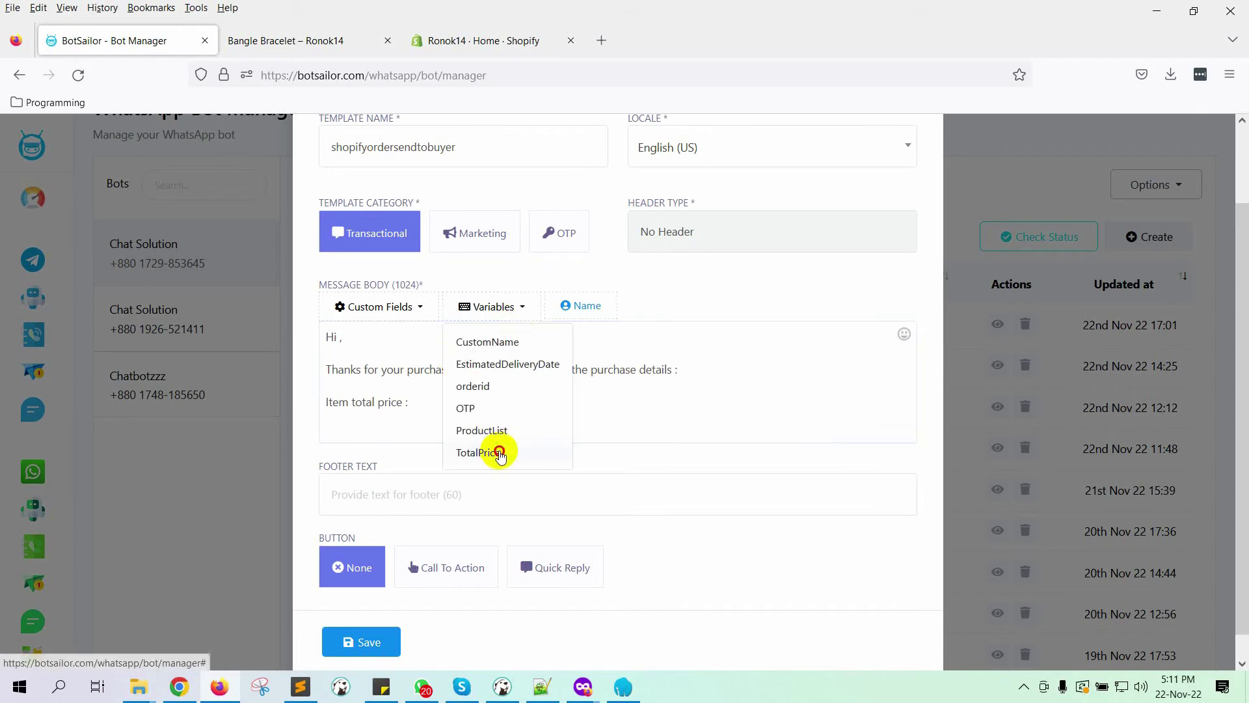
{"action": "left_click", "coordinate": [488, 449]}
{"action": "scroll", "coordinate": [458, 403], "scroll_direction": "down", "scroll_amount": 1}
{"action": "left_click_drag", "start_coordinate": [418, 393], "coordinate": [298, 388]}
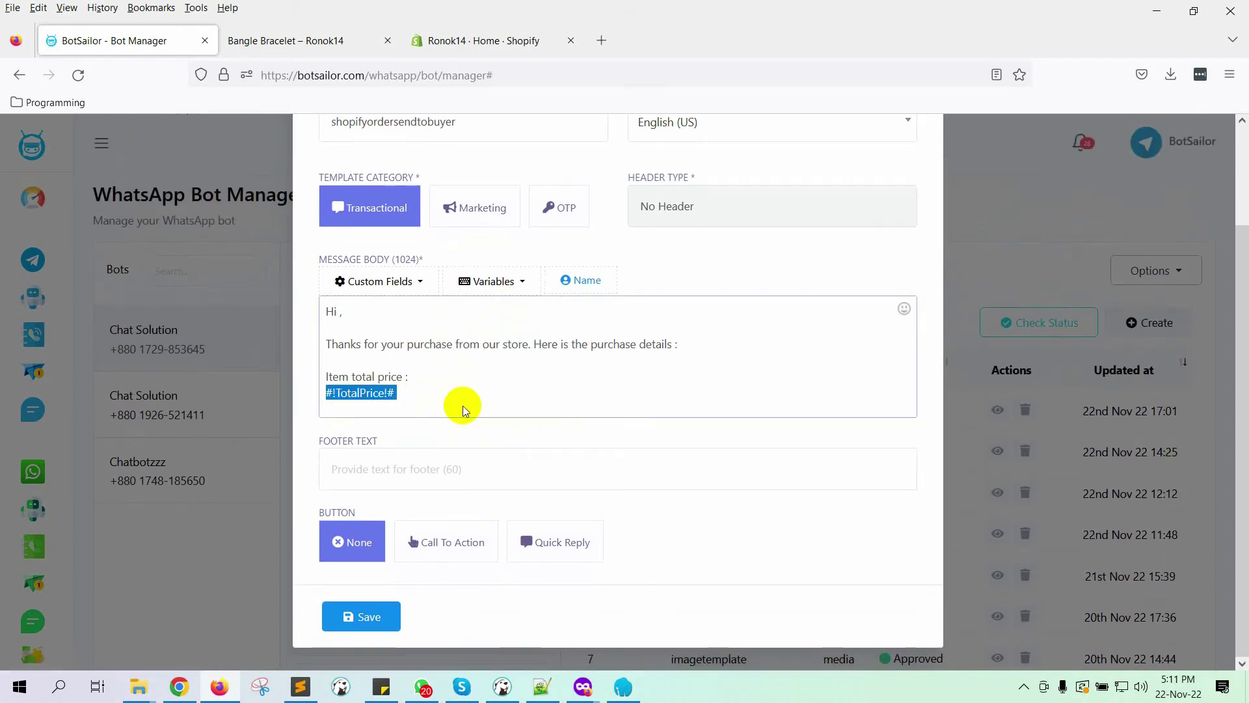
{"action": "key", "text": "BackSpace"}
{"action": "key", "text": "BackSpace"}
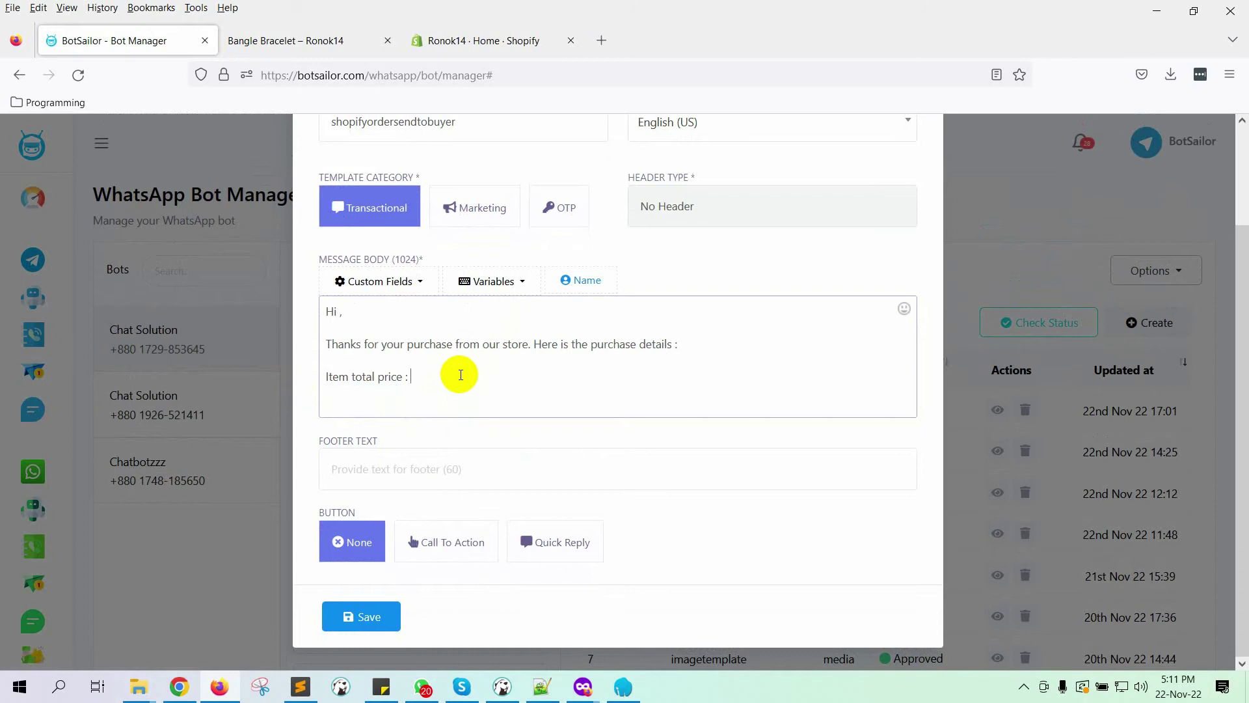
{"action": "key", "text": "ctrl+z"}
Step: Add an 'Item Name' line followed by the ProductList variable
{"action": "key", "text": "Return"}
{"action": "key", "text": "Return"}
{"action": "type", "text": "Item Names :"}
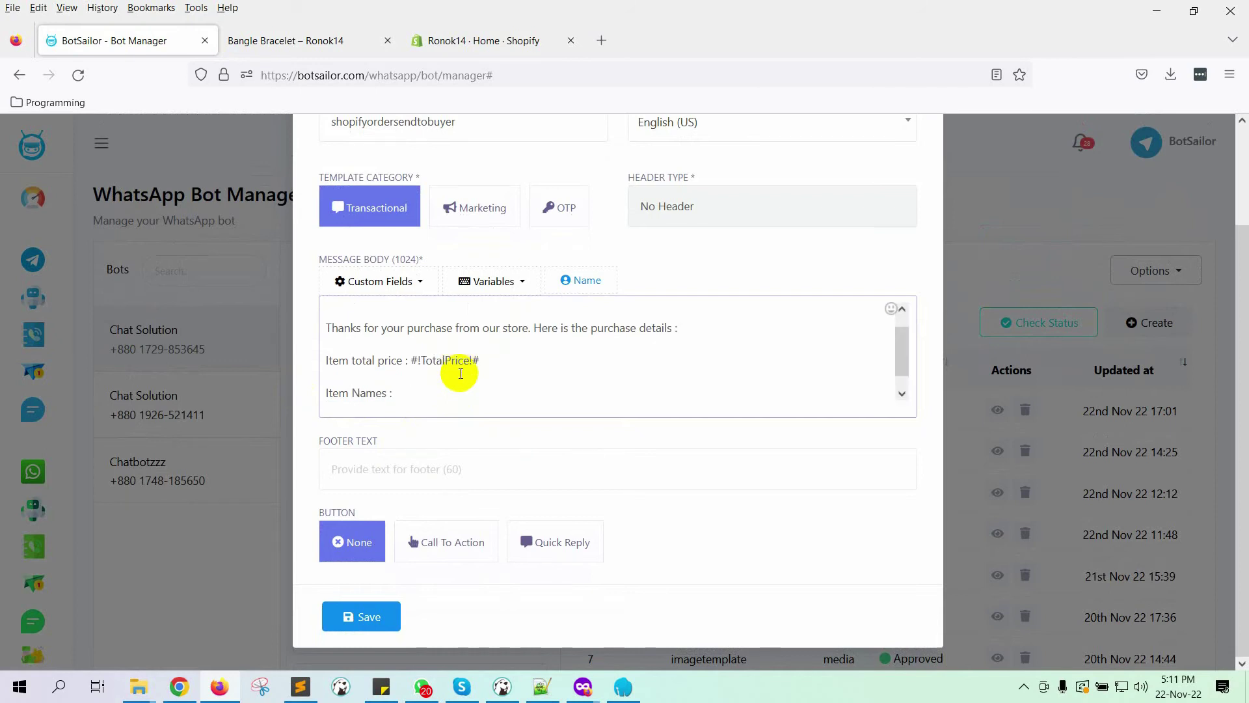
{"action": "left_click", "coordinate": [492, 281]}
{"action": "left_click", "coordinate": [490, 404]}
{"action": "left_click", "coordinate": [426, 391]}
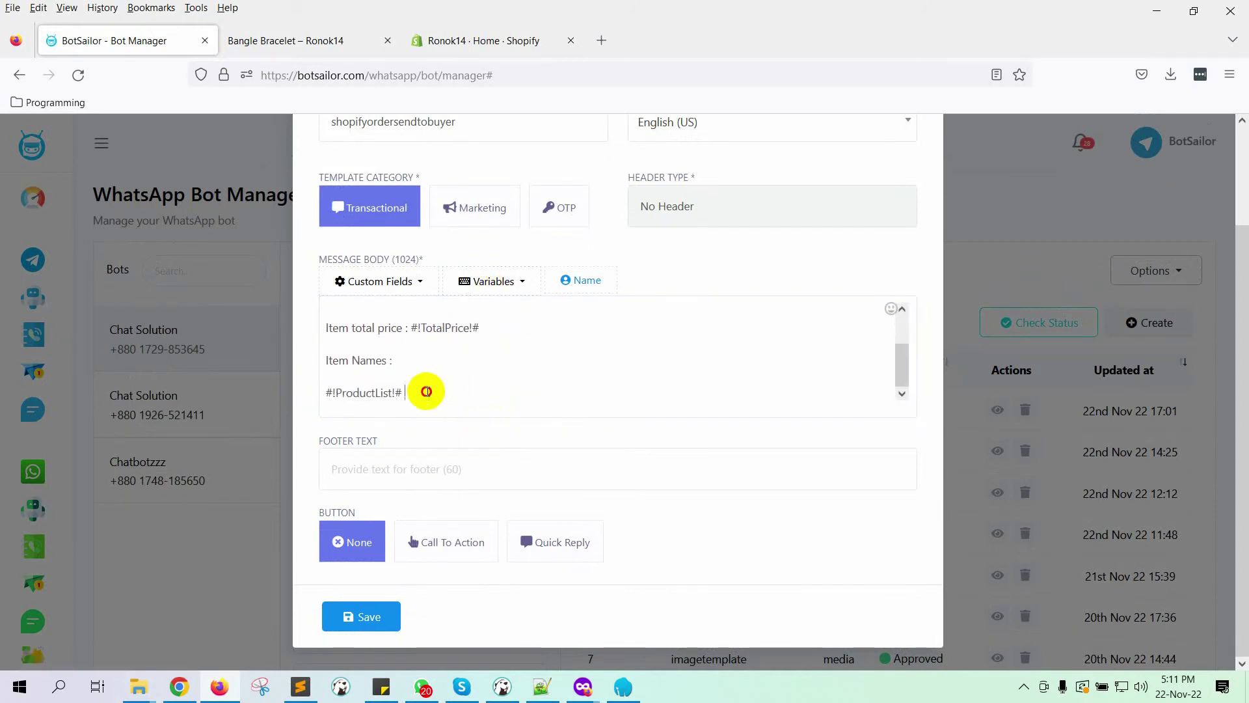
{"action": "key", "text": "Return"}
{"action": "key", "text": "Return"}
Step: Add the estimated delivery date line with EstimatedDeliveryDate and the closing WhatsApp message text
{"action": "type", "text": "Ite"}
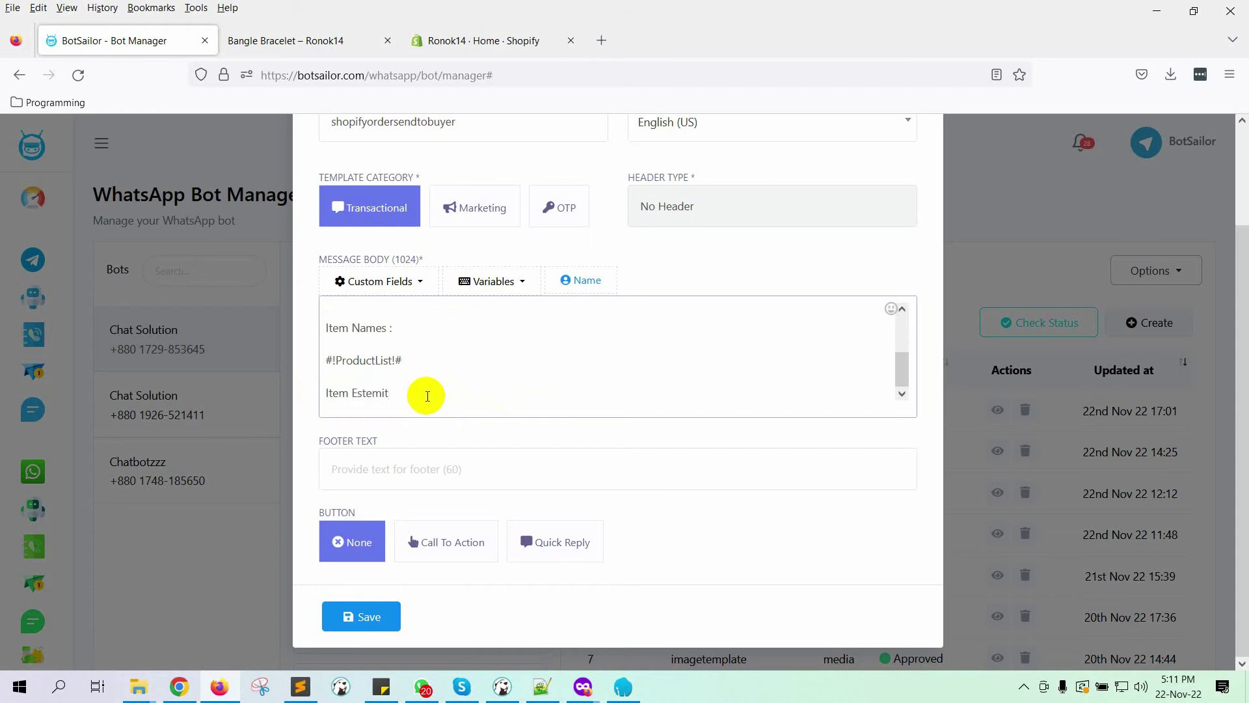
{"action": "type", "text": "m Estimated Delivery Date :"}
{"action": "left_click", "coordinate": [491, 281]}
{"action": "left_click", "coordinate": [521, 338]}
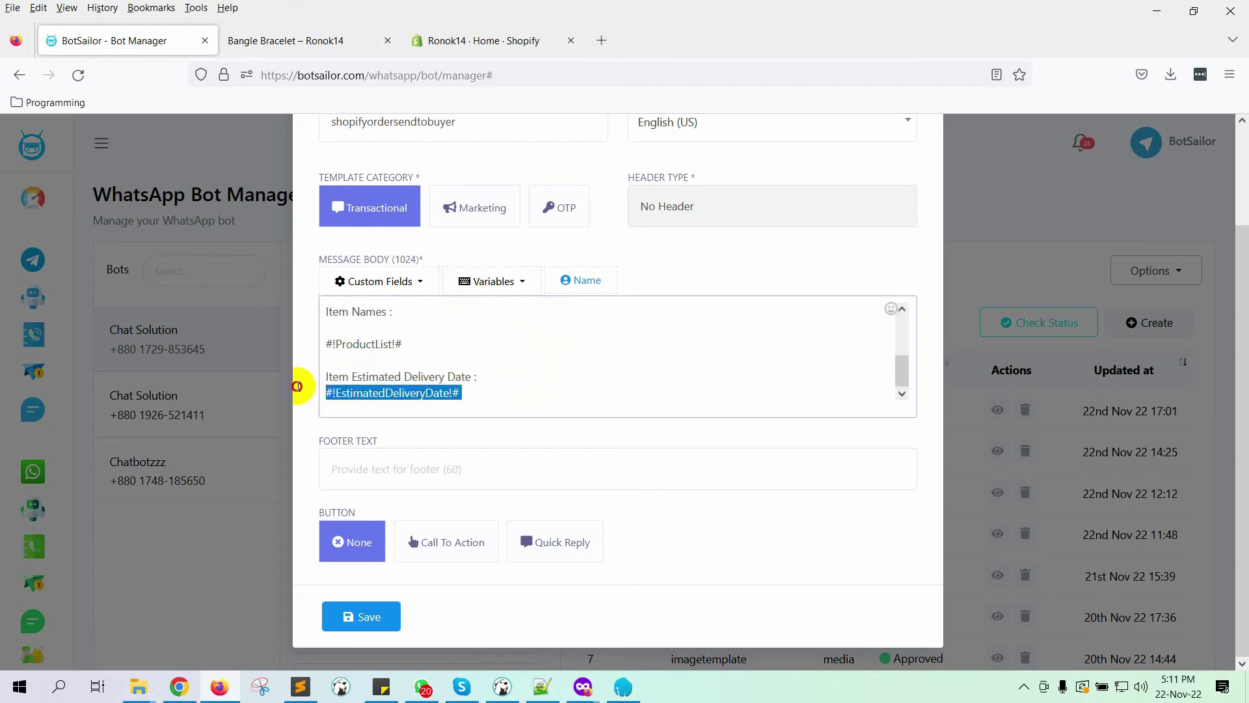
{"action": "key", "text": "BackSpace"}
{"action": "type", "text": "#!EstimatedDeliveryDate!#"}
{"action": "key", "text": "Return"}
{"action": "key", "text": "Return"}
{"action": "type", "text": "If y"}
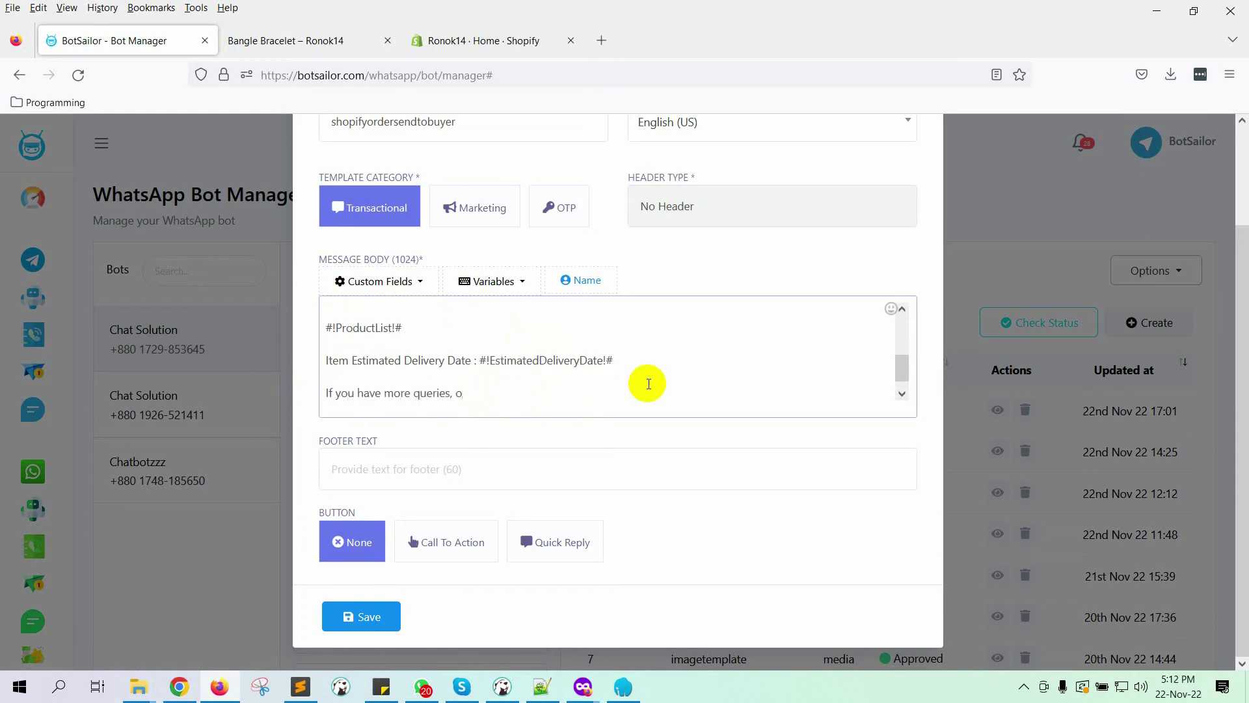
{"action": "type", "text": "ssage he"}
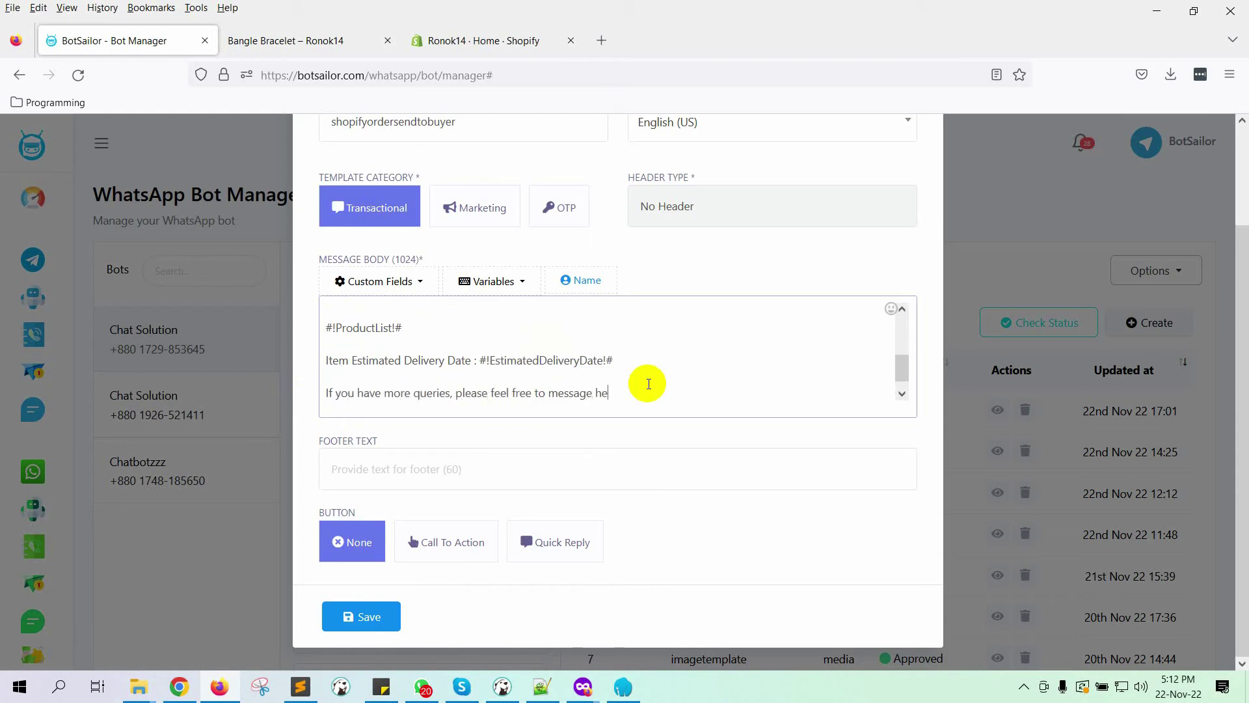
{"action": "type", "text": "re in WhatsApp."}
{"action": "key", "text": "Return"}
{"action": "key", "text": "Return"}
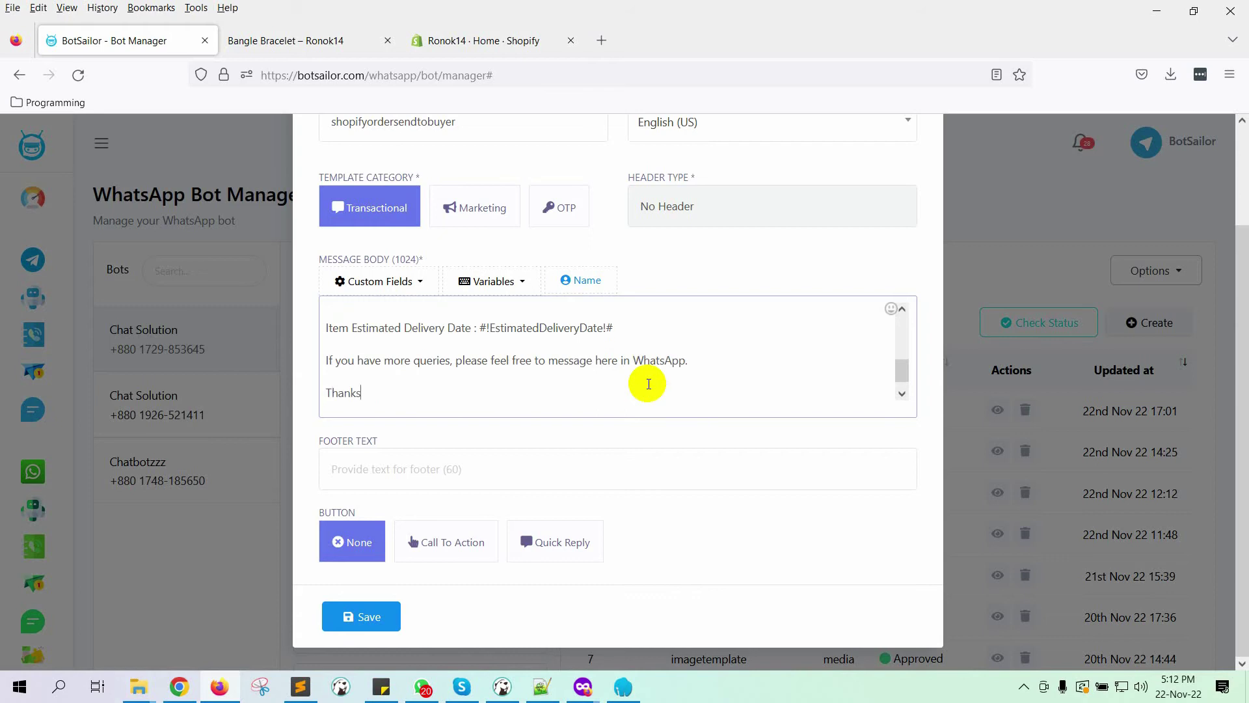
Step: Save the template and refresh its status until it shows Approved
{"action": "left_click", "coordinate": [360, 615]}
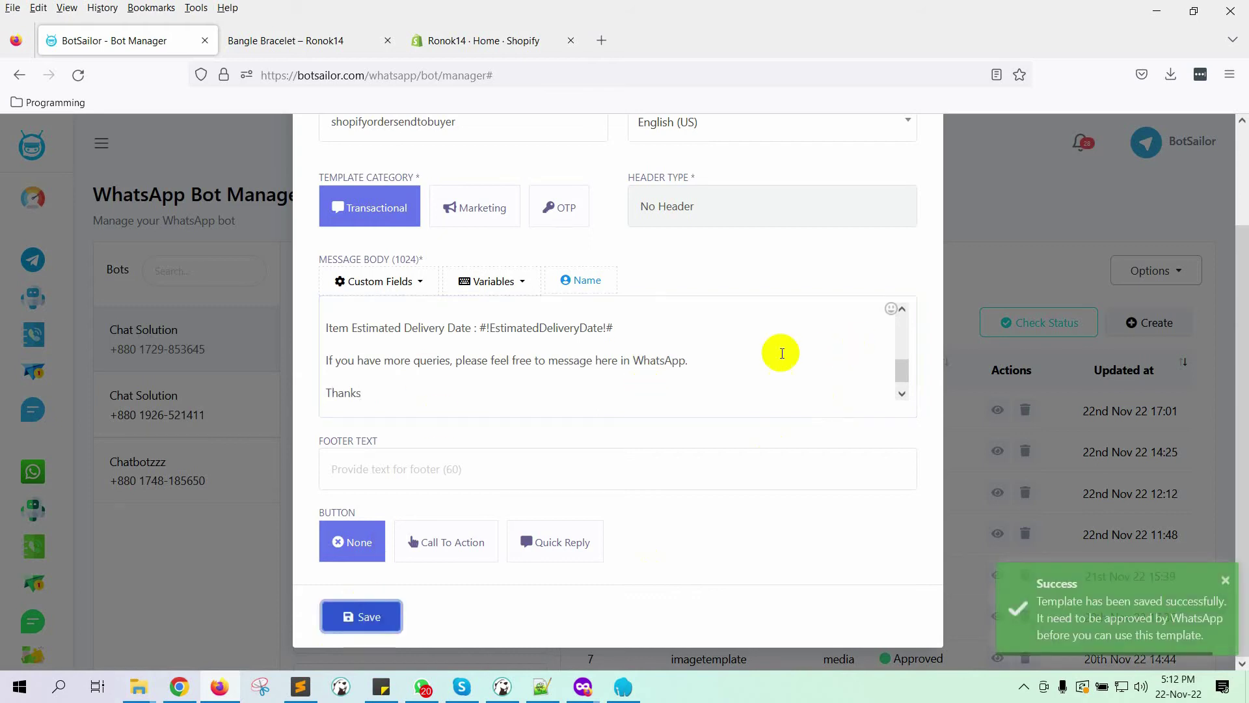
{"action": "scroll", "coordinate": [846, 261], "scroll_direction": "up", "scroll_amount": 3}
{"action": "left_click", "coordinate": [920, 156]}
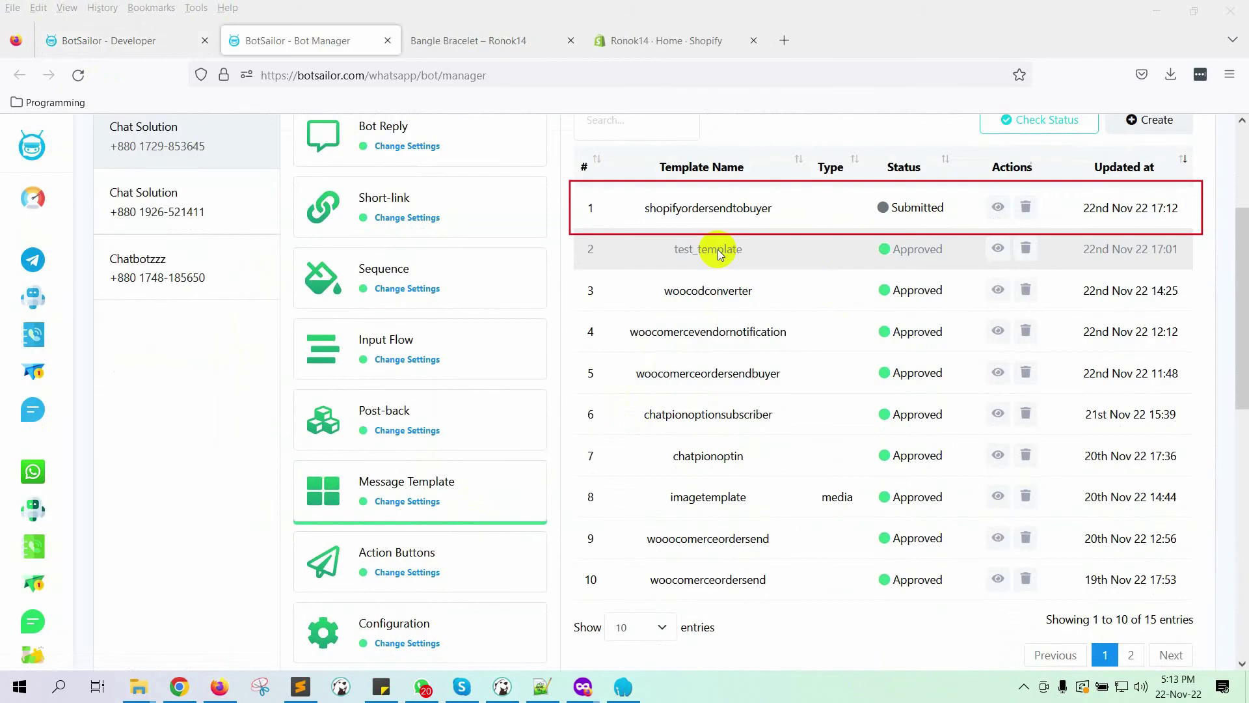
{"action": "scroll", "coordinate": [719, 254], "scroll_direction": "up", "scroll_amount": 2}
{"action": "left_click", "coordinate": [1037, 206]}
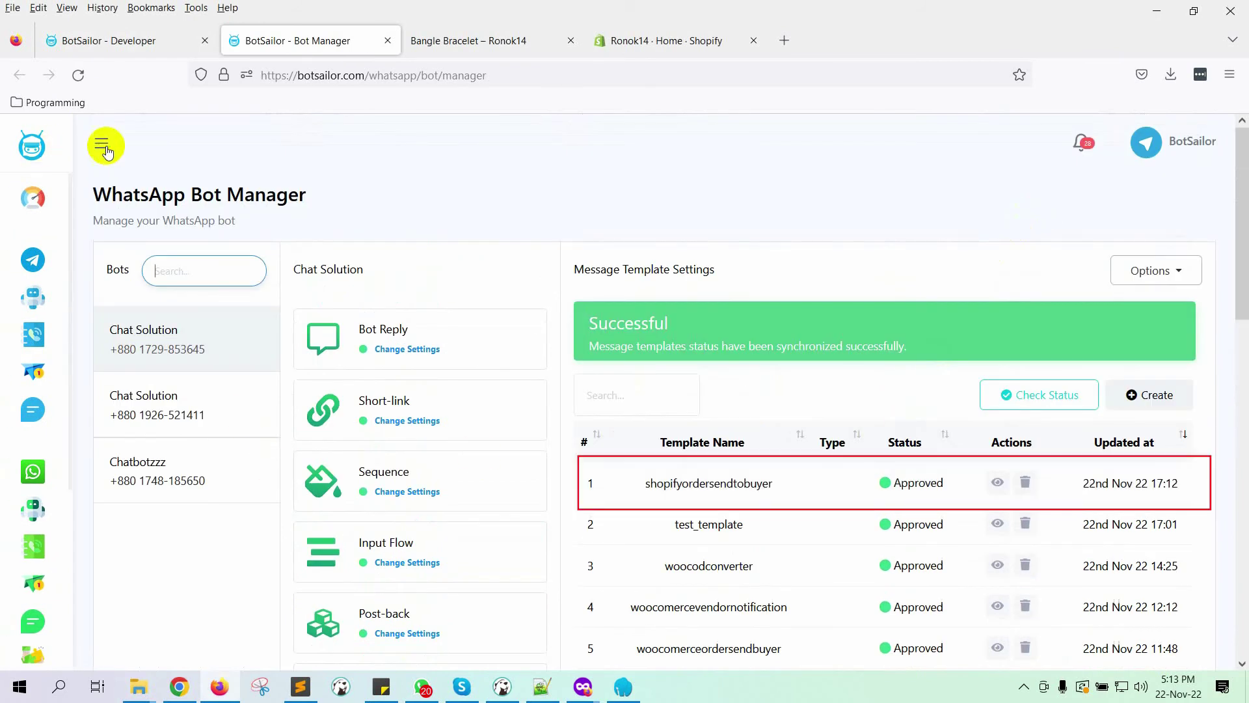
{"action": "left_click", "coordinate": [101, 143]}
{"action": "scroll", "coordinate": [74, 438], "scroll_direction": "down", "scroll_amount": 4}
Step: Create the workflow 'Shopify Order Notification Send to Buyer' using the shopifyordersendtobuyer template
{"action": "left_click", "coordinate": [107, 468]}
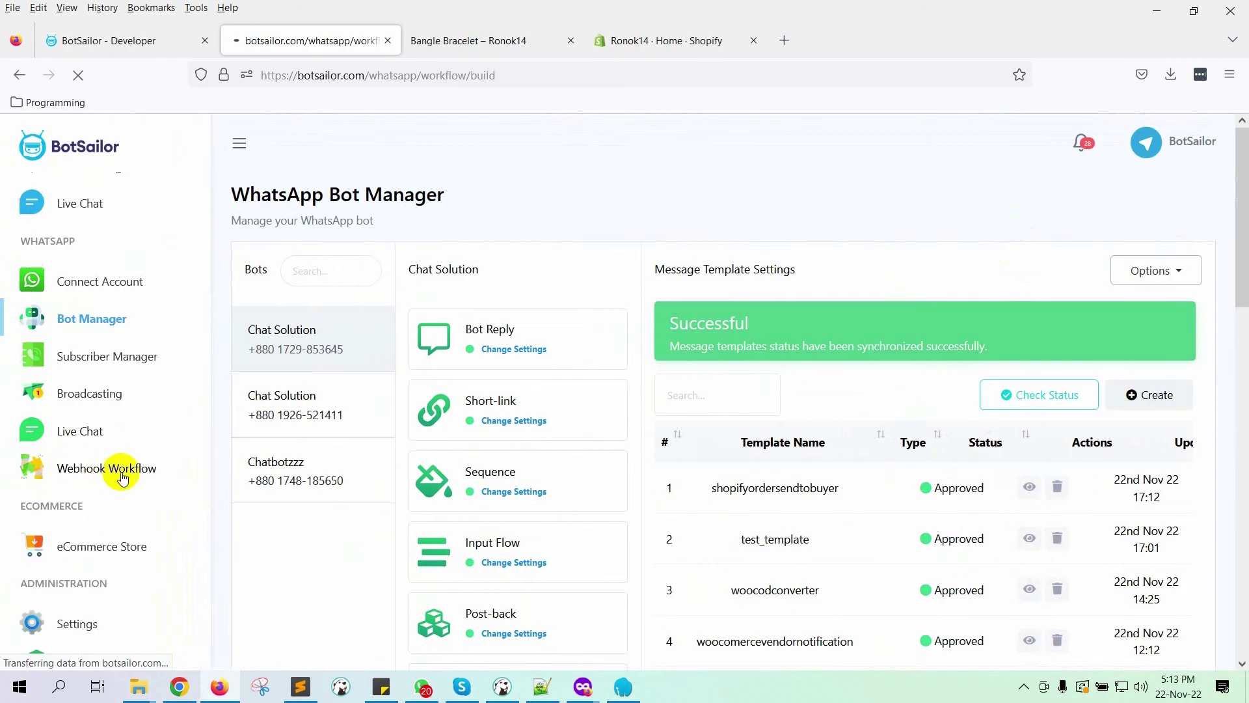
{"action": "scroll", "coordinate": [438, 471], "scroll_direction": "down", "scroll_amount": 7}
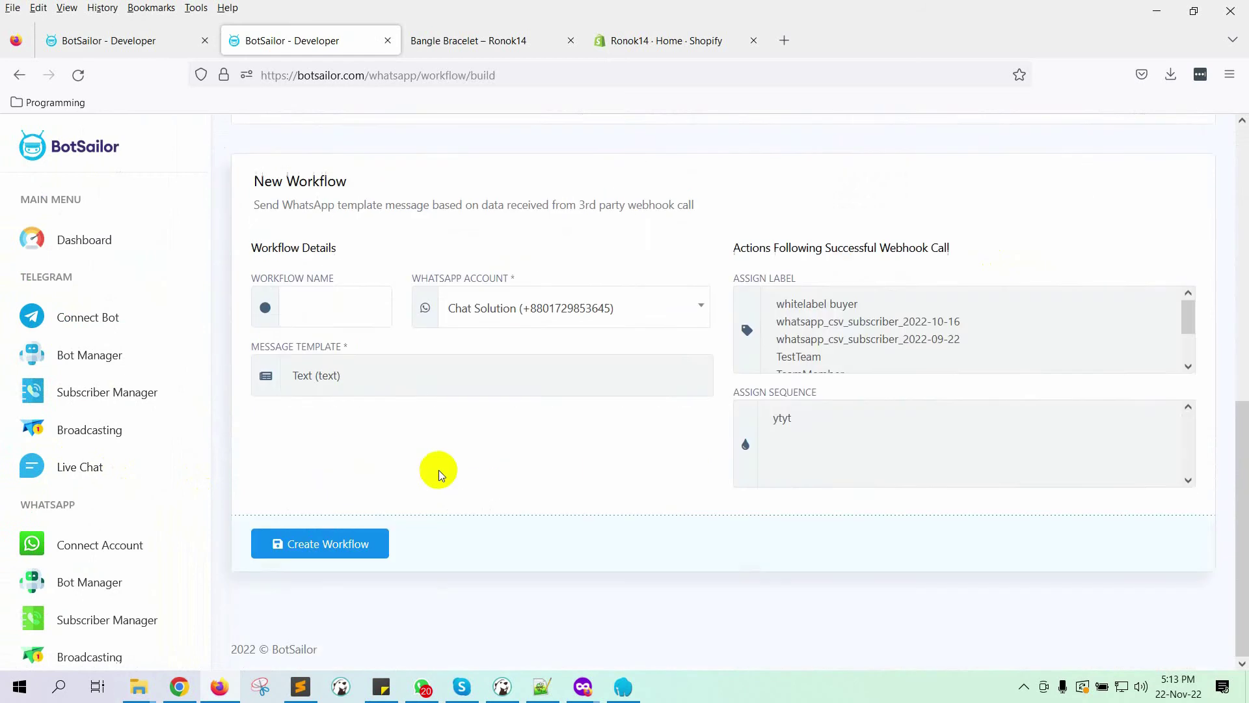
{"action": "left_click", "coordinate": [354, 393]}
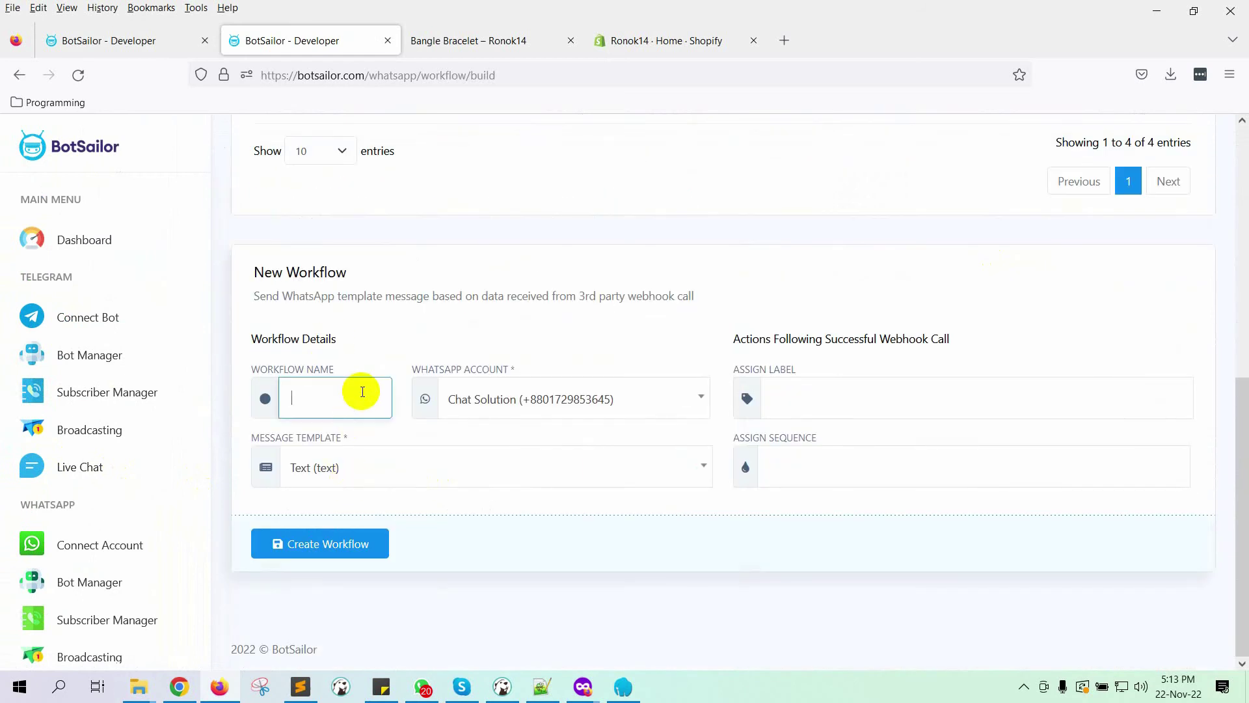
{"action": "type", "text": "Shopify Order Notification Send to Buyer"}
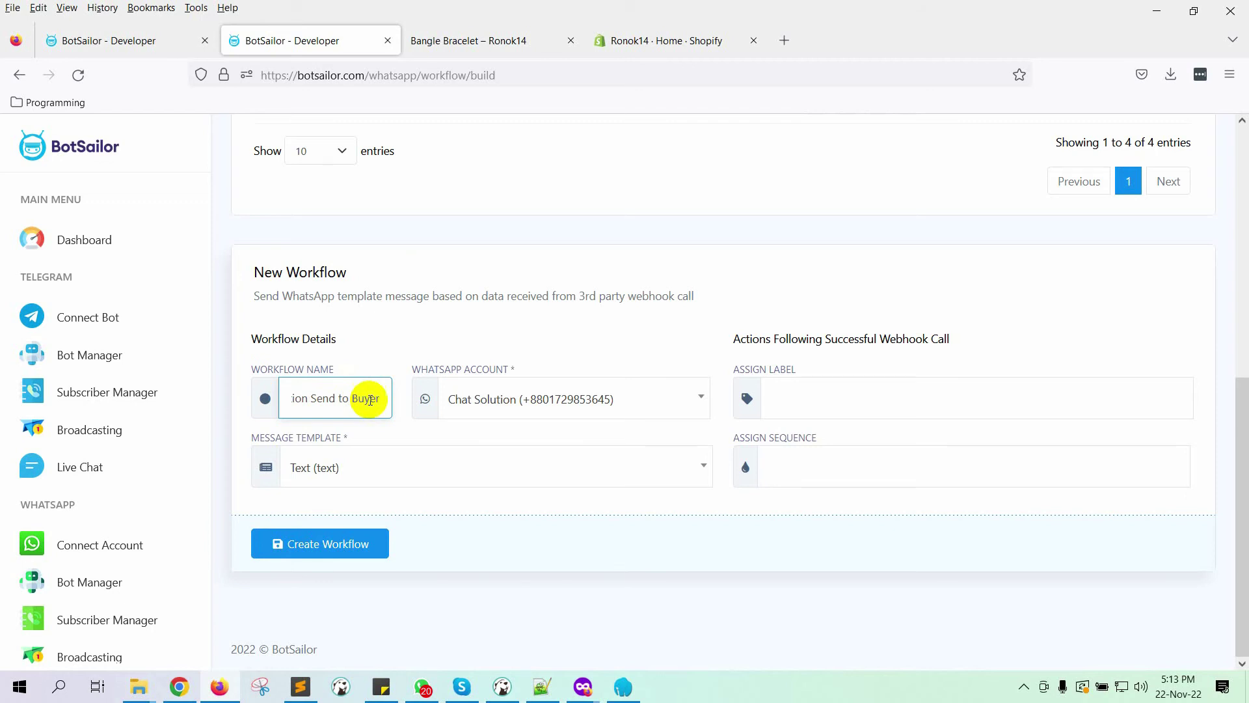
{"action": "left_click", "coordinate": [395, 466]}
{"action": "scroll", "coordinate": [508, 363], "scroll_direction": "down", "scroll_amount": 5}
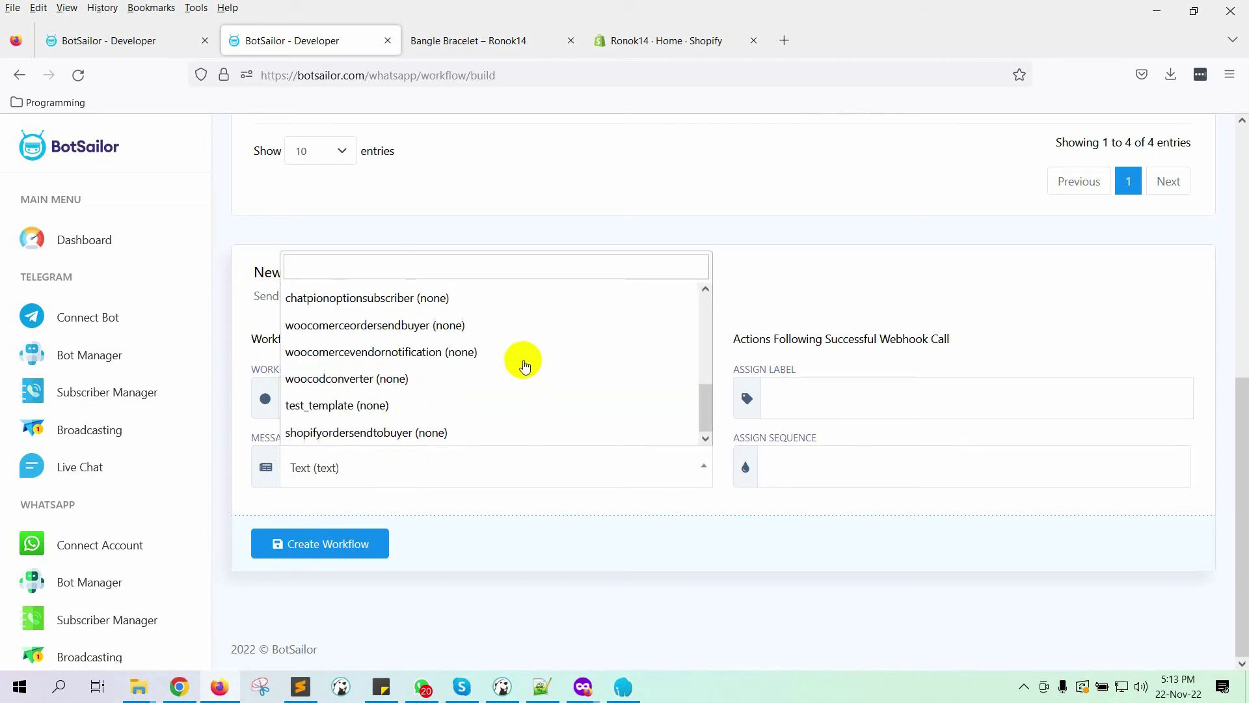
{"action": "left_click", "coordinate": [399, 433]}
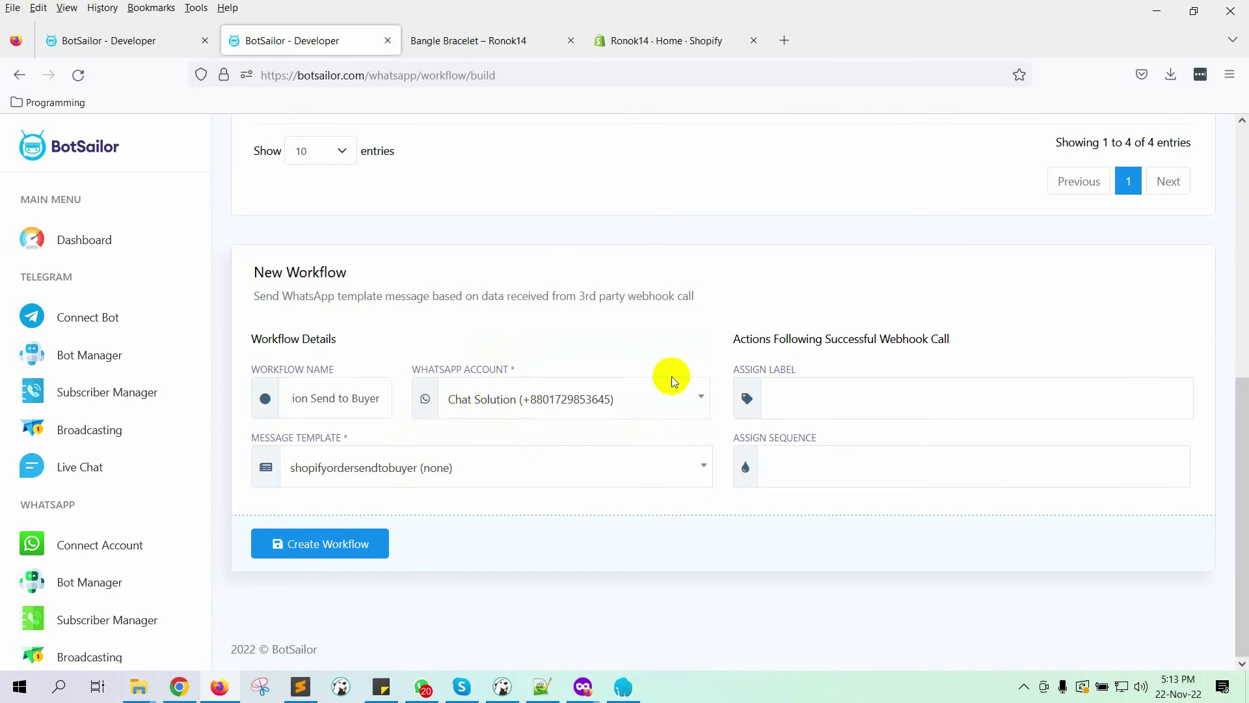
{"action": "left_click", "coordinate": [362, 543]}
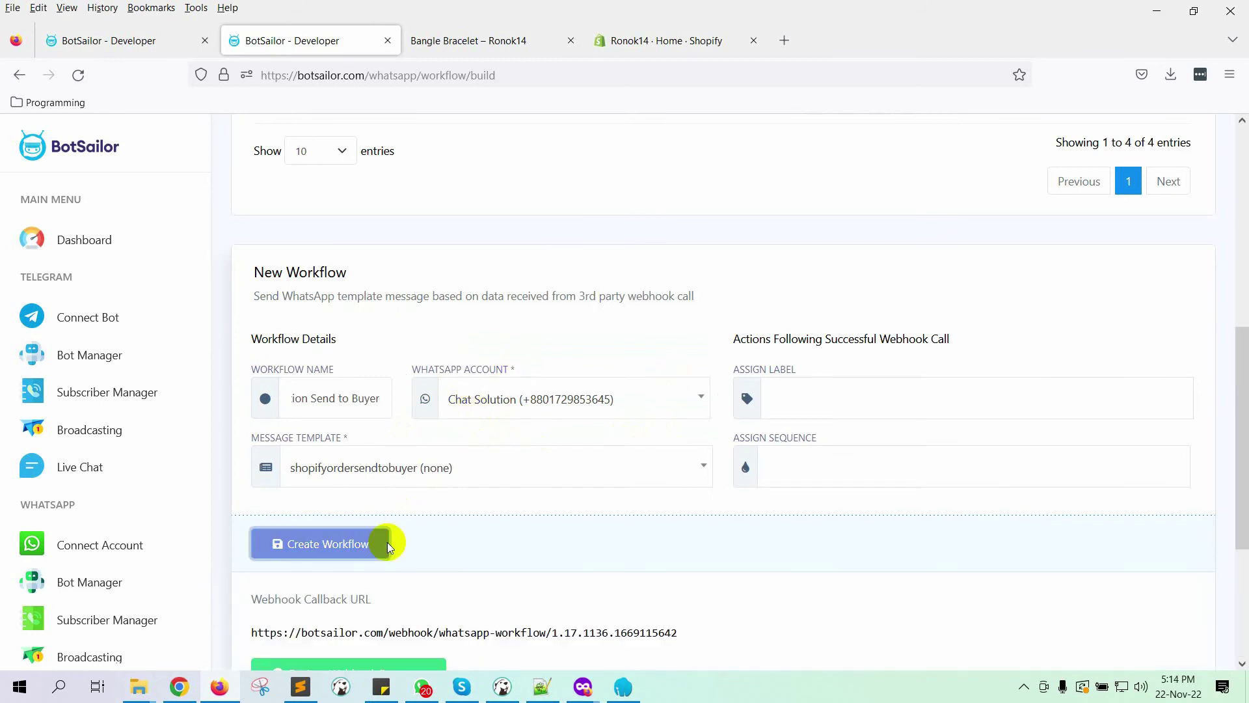
Step: Copy the workflow's Webhook Callback URL
{"action": "scroll", "coordinate": [357, 543], "scroll_direction": "down", "scroll_amount": 5}
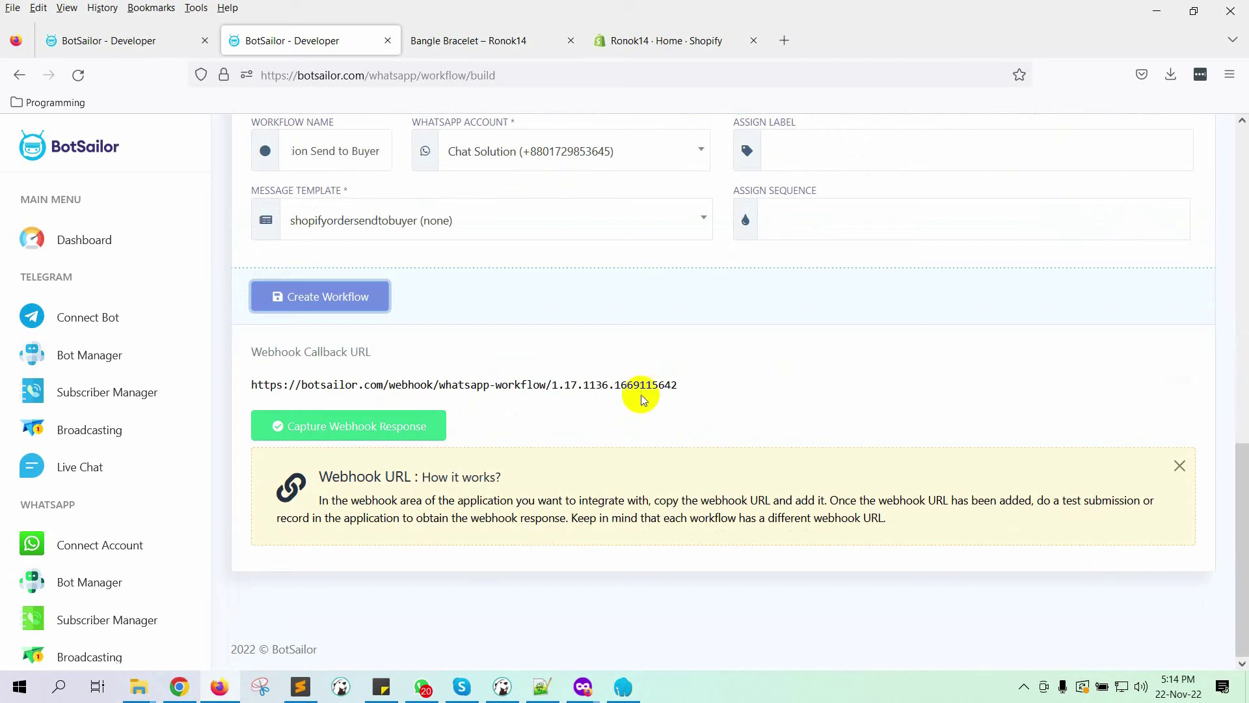
{"action": "left_click", "coordinate": [1190, 382]}
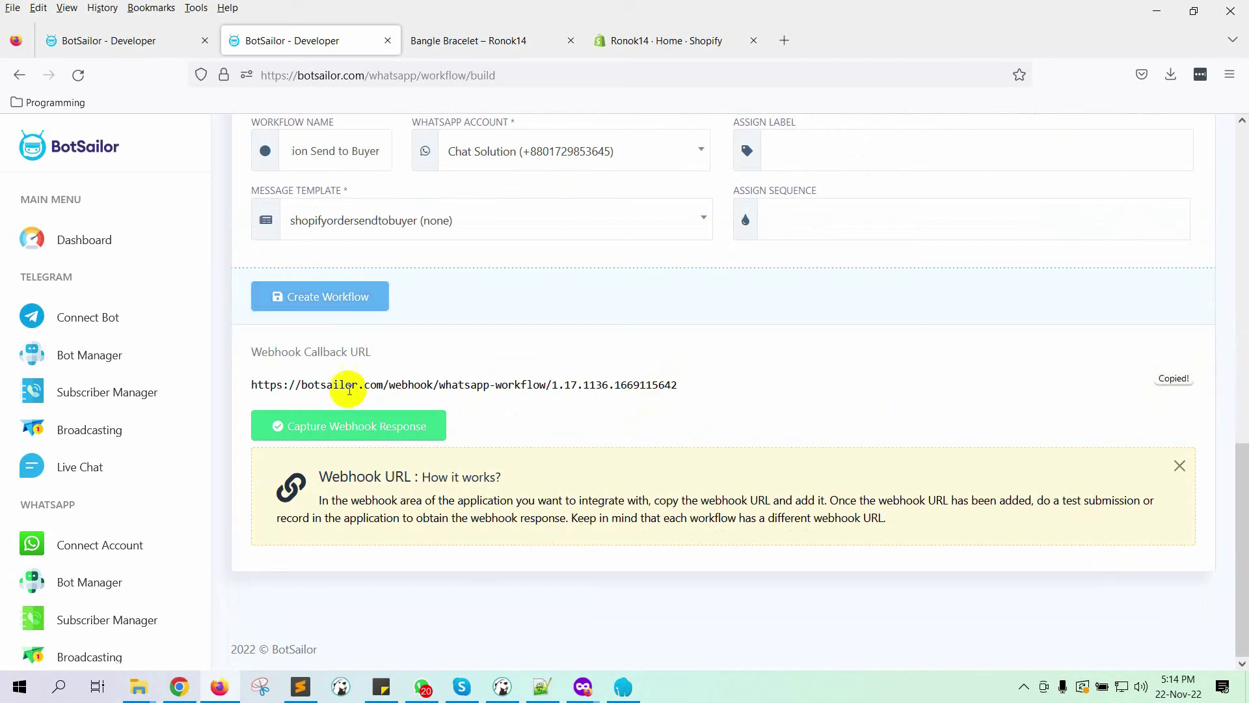
{"action": "left_click_drag", "start_coordinate": [251, 382], "coordinate": [688, 389]}
{"action": "left_click", "coordinate": [691, 394]}
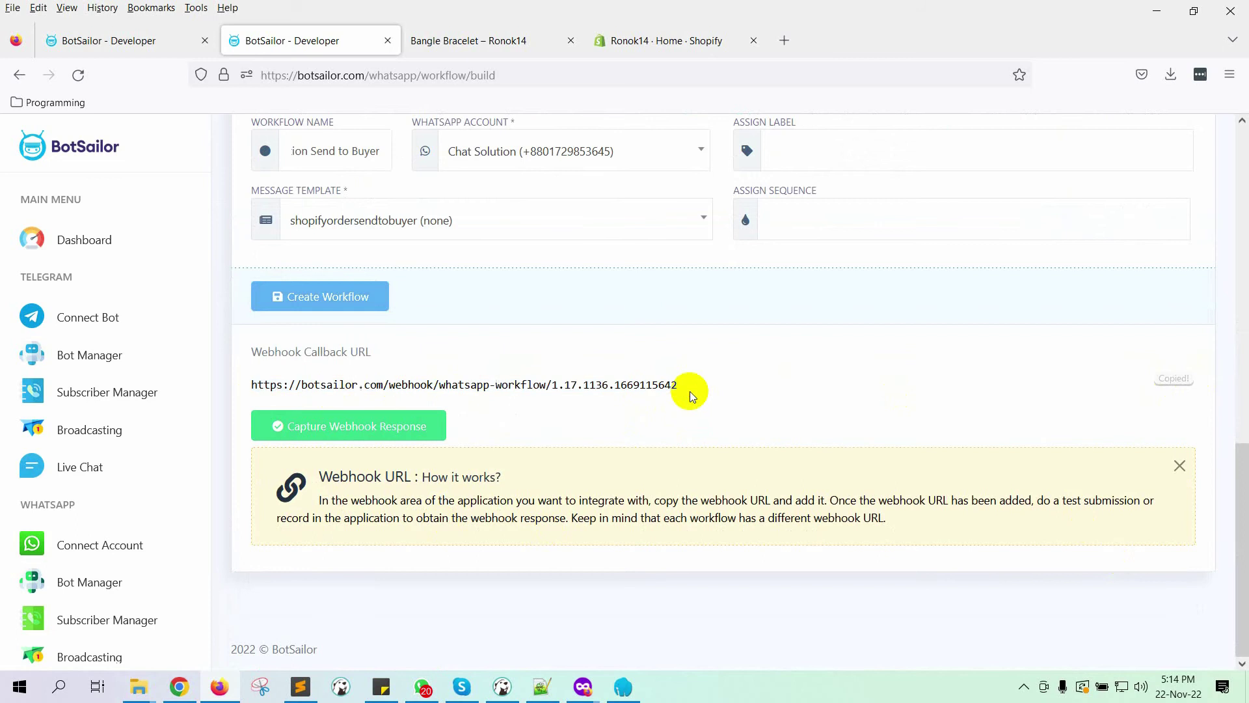
Step: In the Shopify admin, go to Settings > Notifications and start creating a new webhook
{"action": "left_click", "coordinate": [602, 41]}
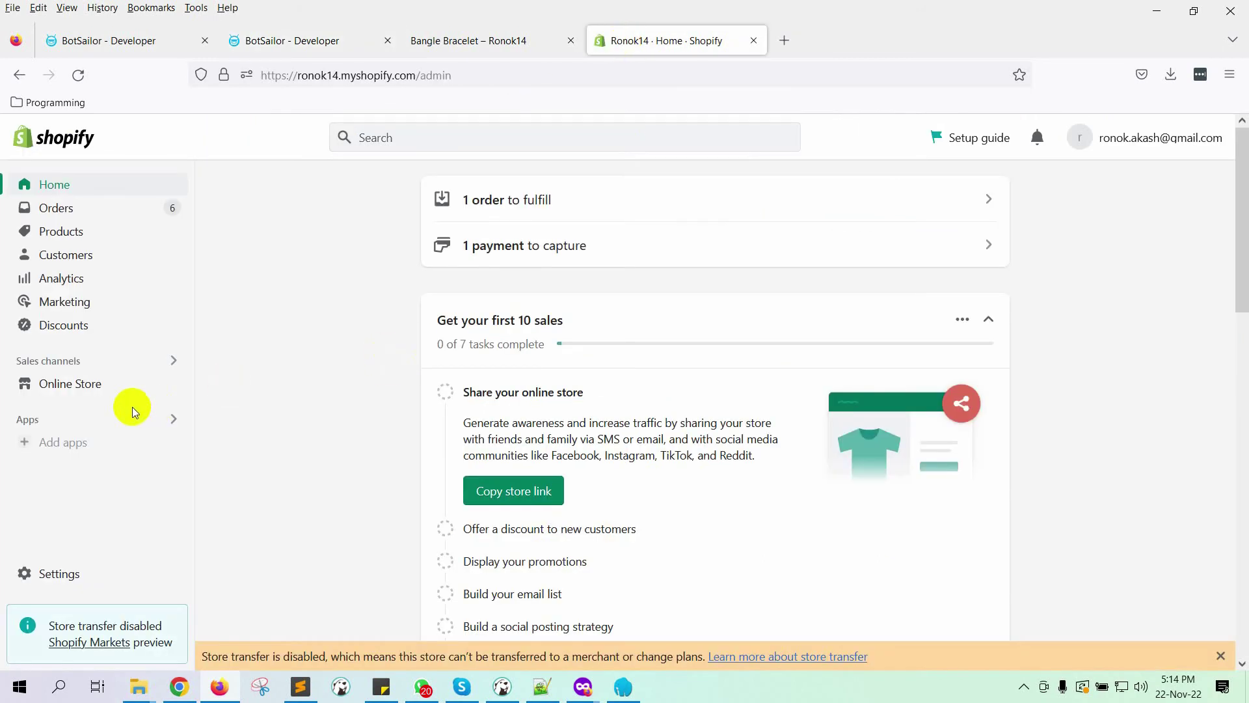
{"action": "scroll", "coordinate": [131, 407], "scroll_direction": "down", "scroll_amount": 3}
{"action": "left_click", "coordinate": [79, 577]}
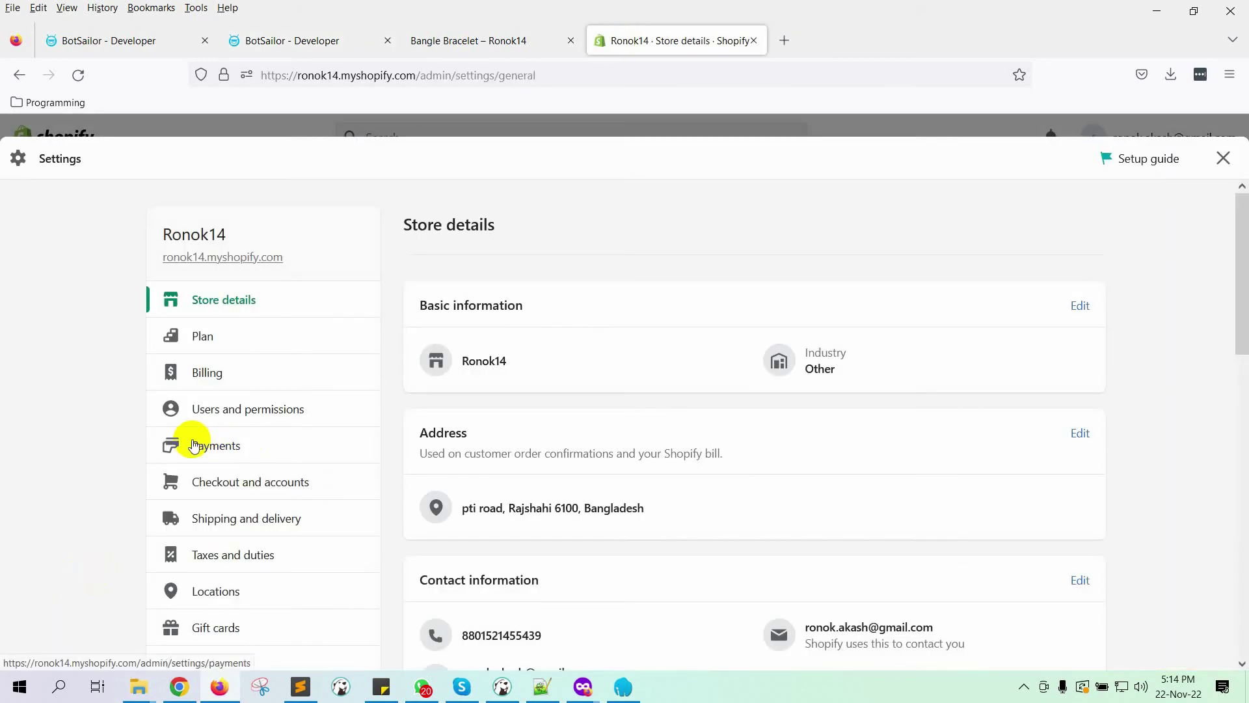
{"action": "scroll", "coordinate": [193, 445], "scroll_direction": "down", "scroll_amount": 6}
{"action": "left_click", "coordinate": [240, 398]}
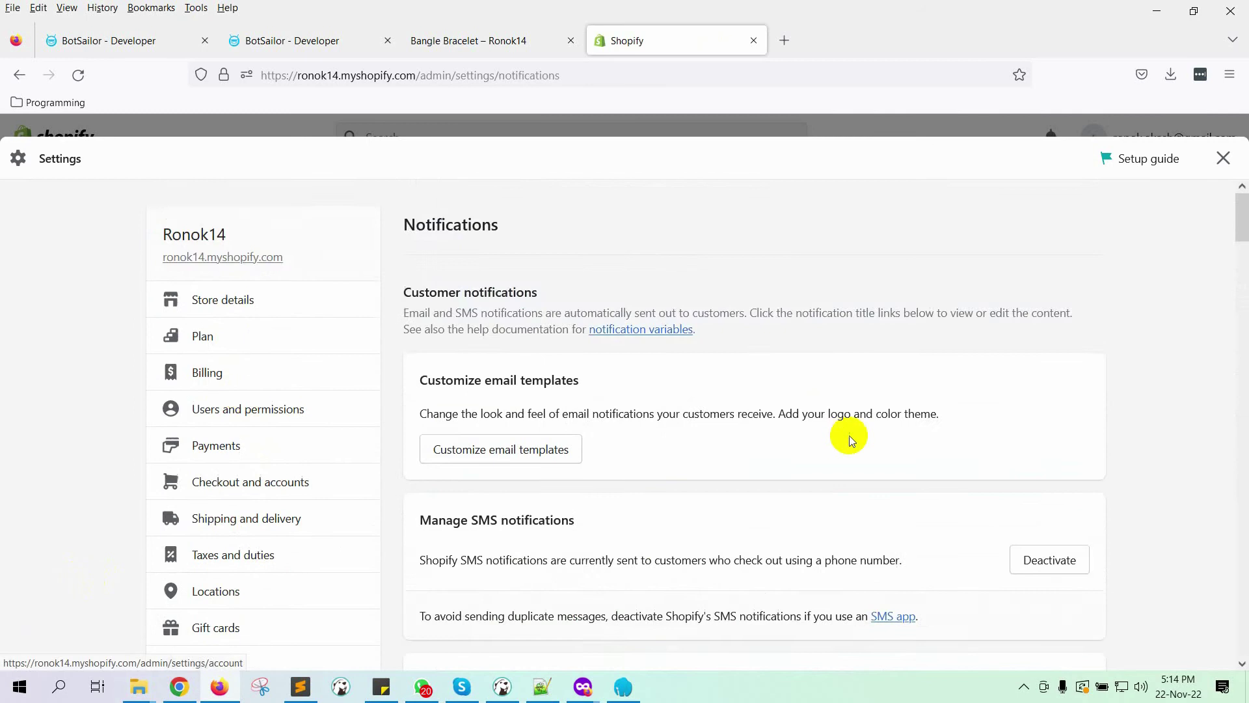
{"action": "scroll", "coordinate": [849, 440], "scroll_direction": "down", "scroll_amount": 20}
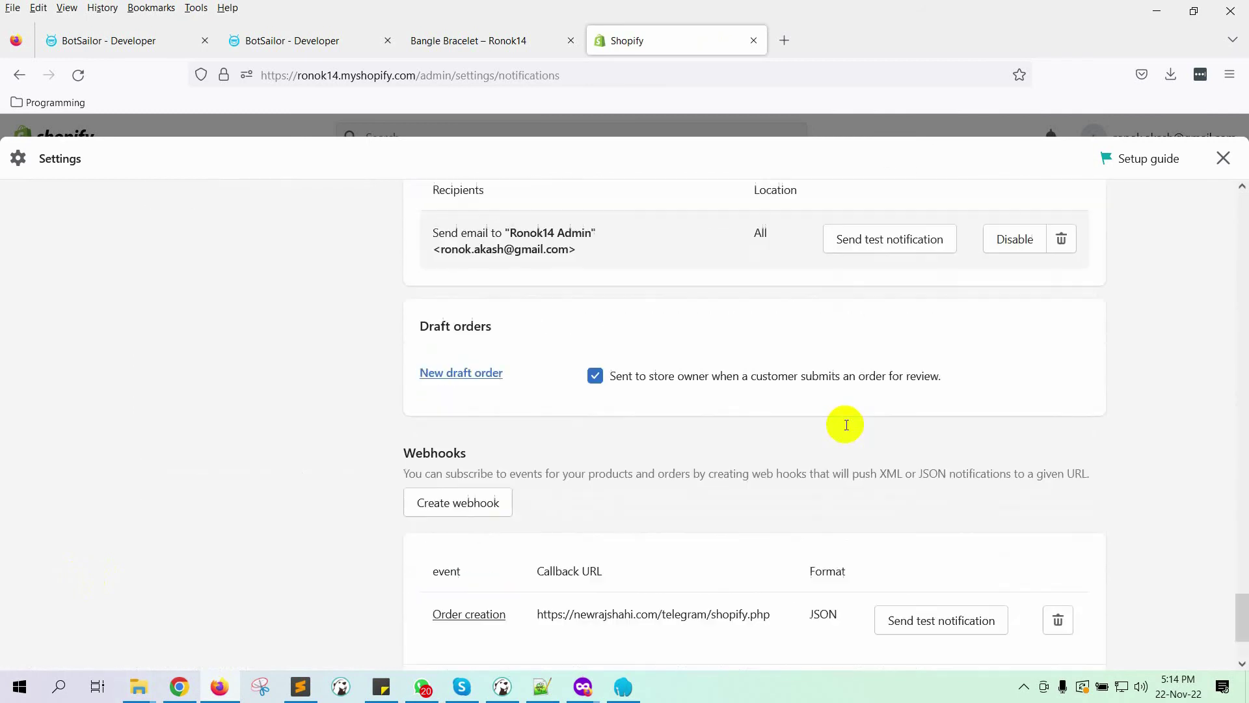
{"action": "scroll", "coordinate": [846, 425], "scroll_direction": "down", "scroll_amount": 2}
{"action": "left_click", "coordinate": [463, 360]}
Step: Save an Order creation webhook pointing to the pasted BotSailor callback URL
{"action": "left_click", "coordinate": [515, 346]}
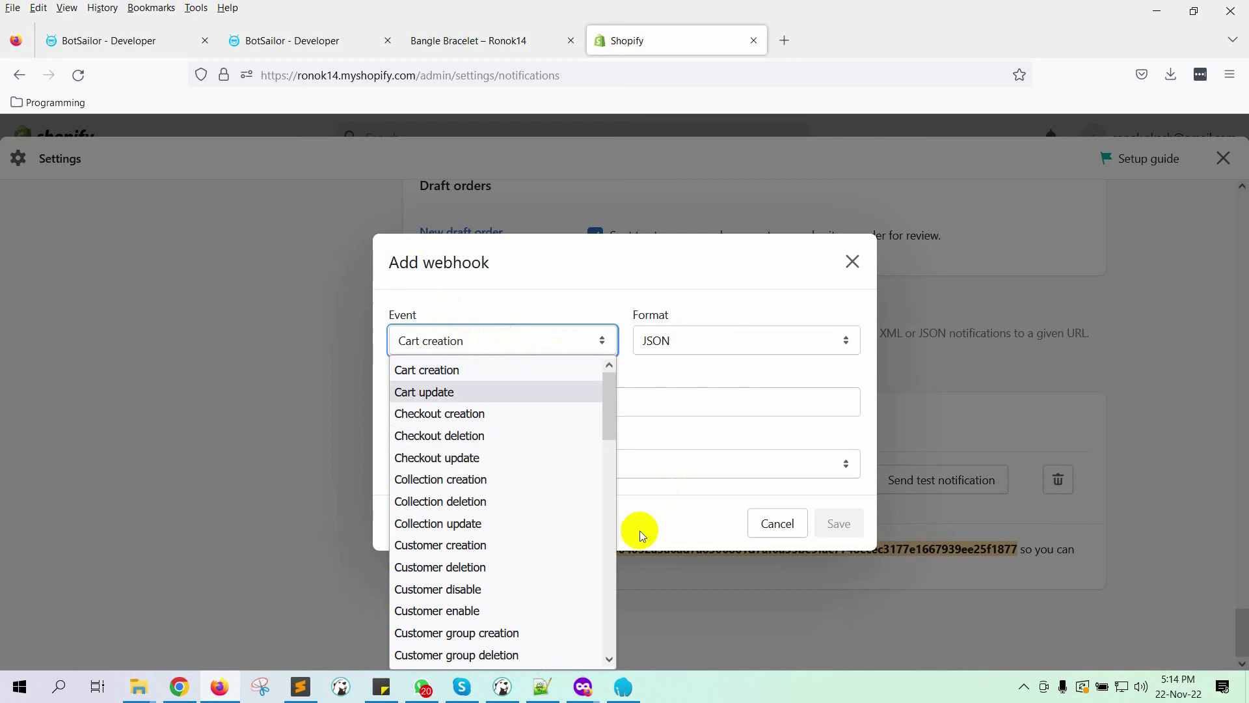
{"action": "scroll", "coordinate": [557, 546], "scroll_direction": "down", "scroll_amount": 15}
{"action": "scroll", "coordinate": [557, 544], "scroll_direction": "up", "scroll_amount": 6}
{"action": "scroll", "coordinate": [550, 548], "scroll_direction": "down", "scroll_amount": 4}
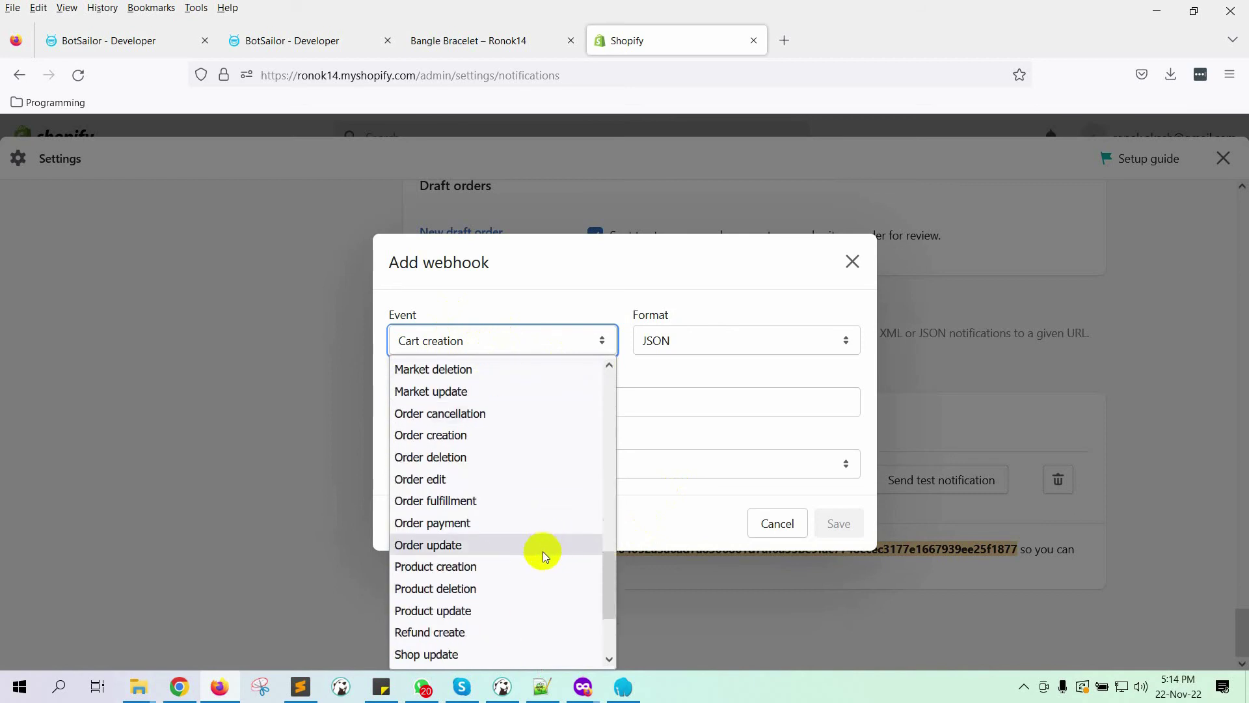
{"action": "left_click", "coordinate": [428, 436]}
{"action": "left_click", "coordinate": [445, 402]}
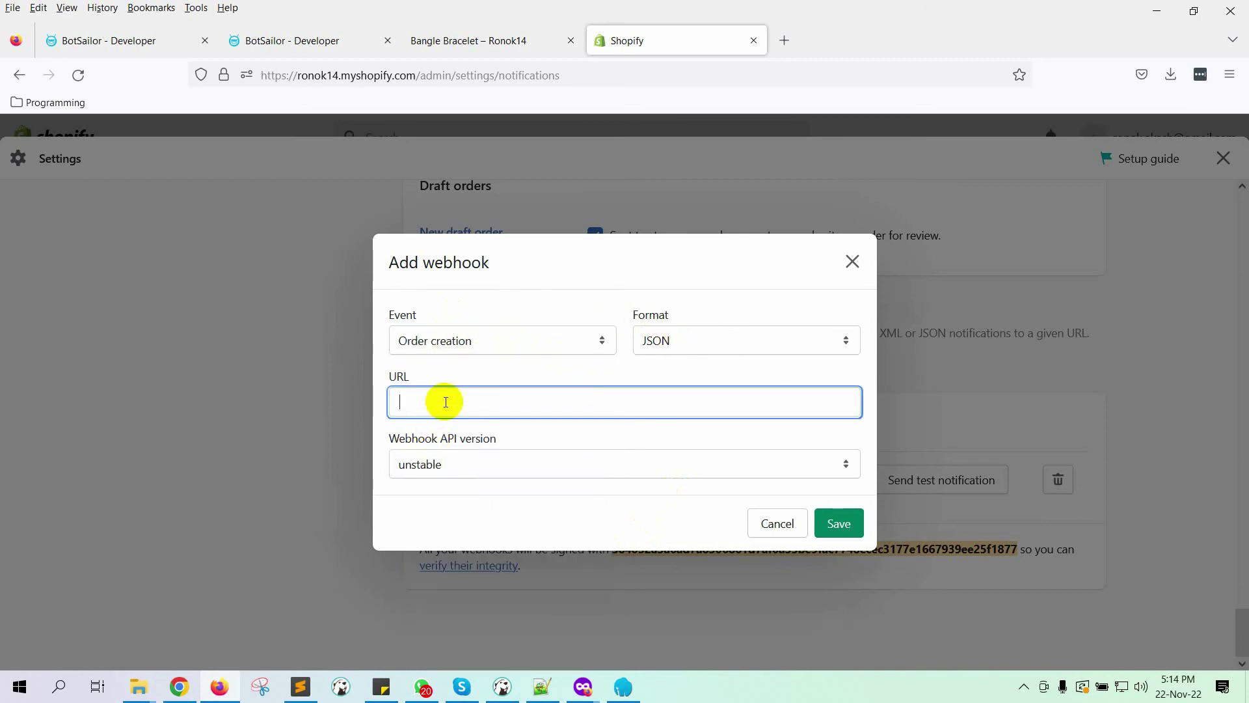
{"action": "key", "text": "ctrl+v"}
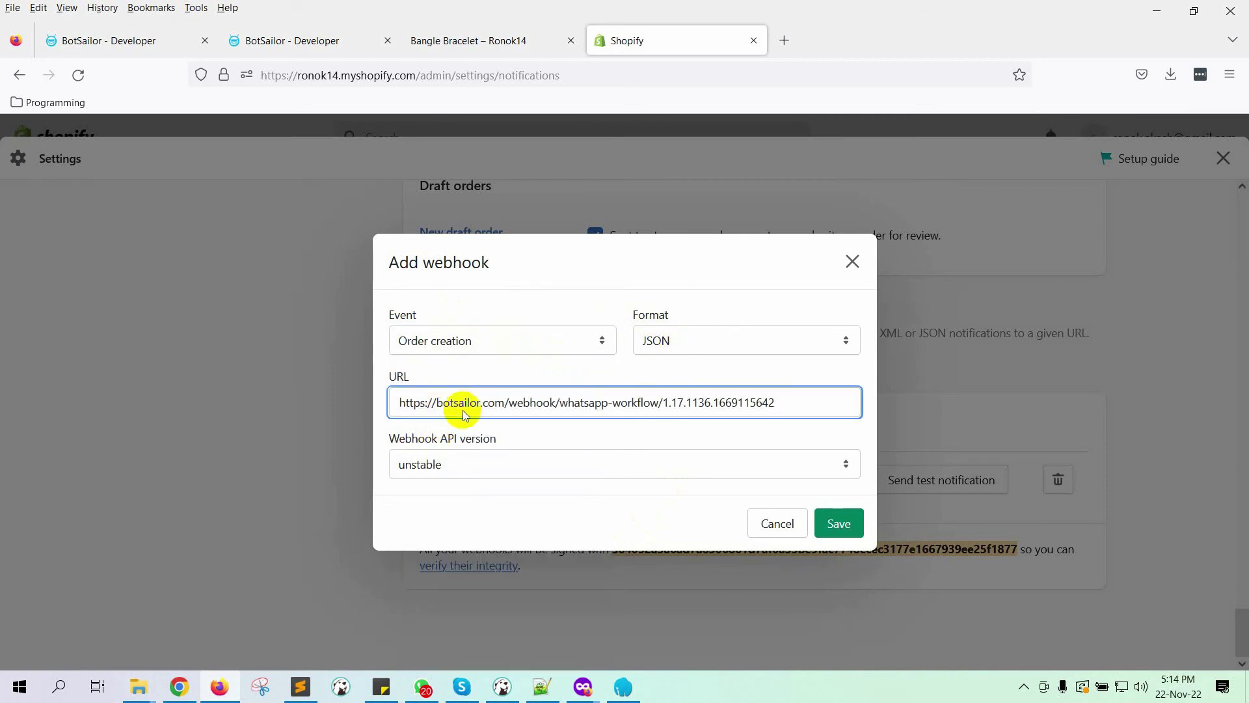
{"action": "left_click", "coordinate": [843, 525]}
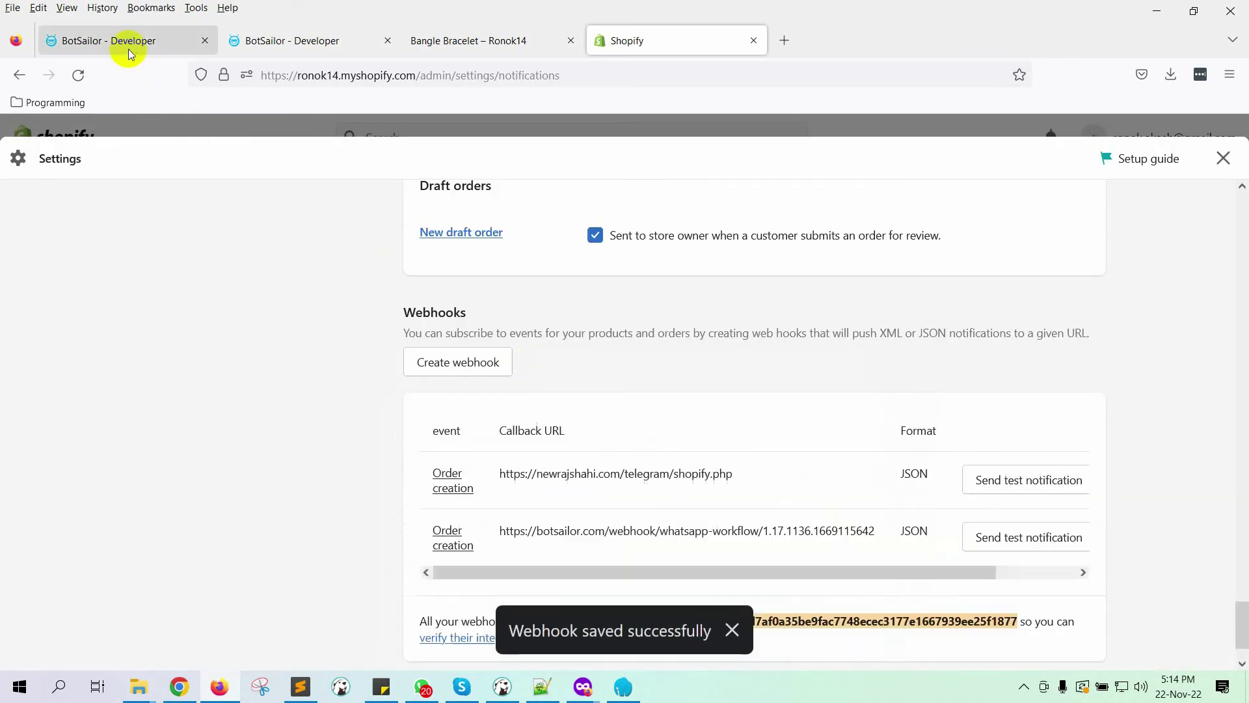
Step: Back in the BotSailor workflow, start capturing the webhook response
{"action": "left_click", "coordinate": [126, 40]}
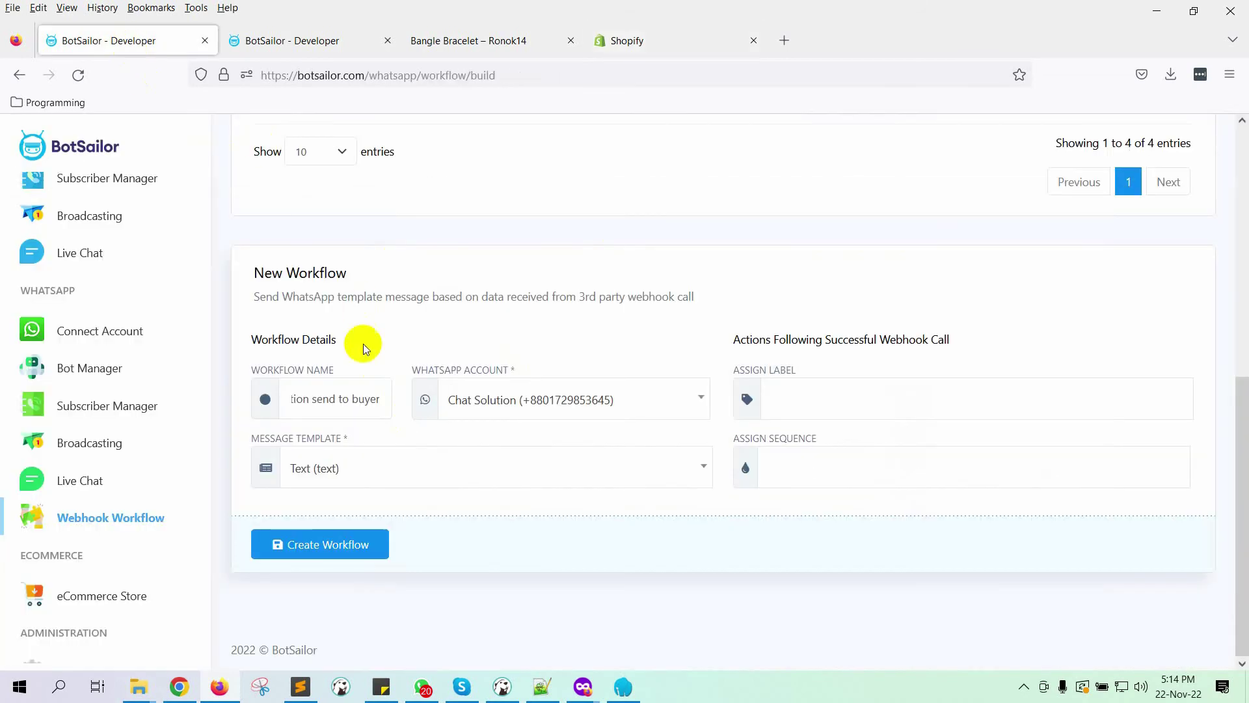
{"action": "left_click", "coordinate": [280, 40]}
{"action": "scroll", "coordinate": [436, 284], "scroll_direction": "down", "scroll_amount": 7}
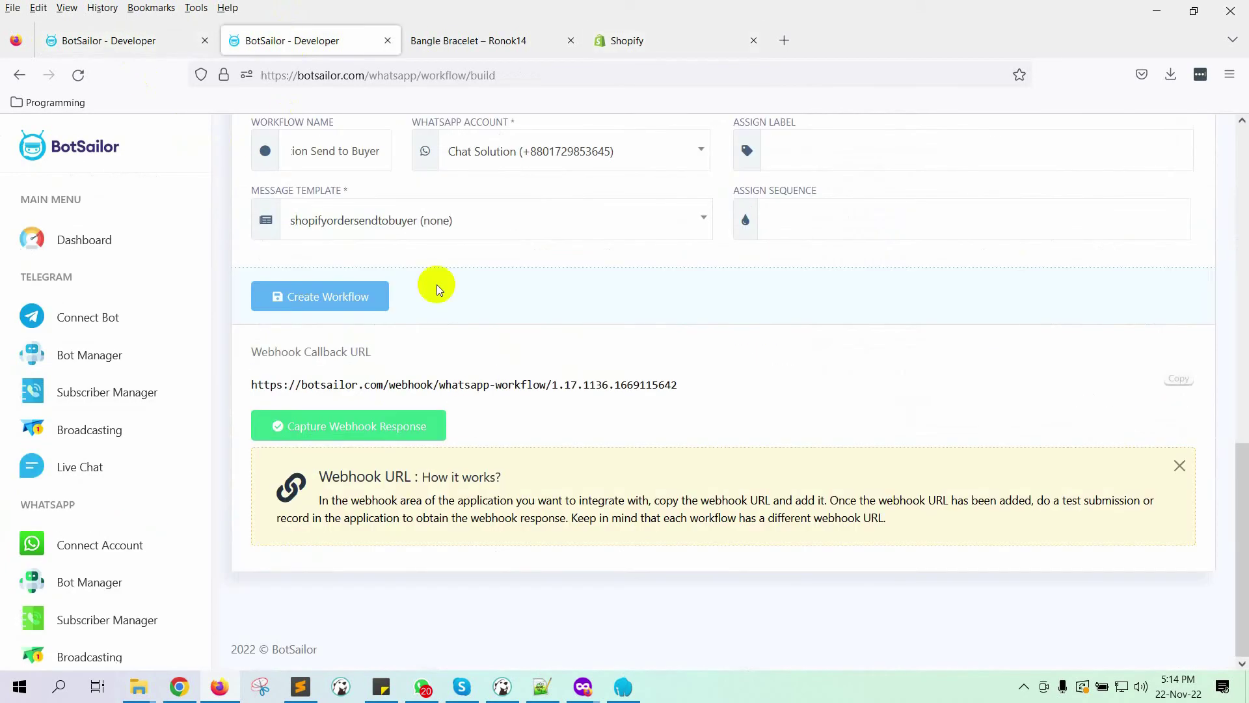
{"action": "scroll", "coordinate": [426, 390], "scroll_direction": "up", "scroll_amount": 2}
{"action": "scroll", "coordinate": [427, 431], "scroll_direction": "down", "scroll_amount": 3}
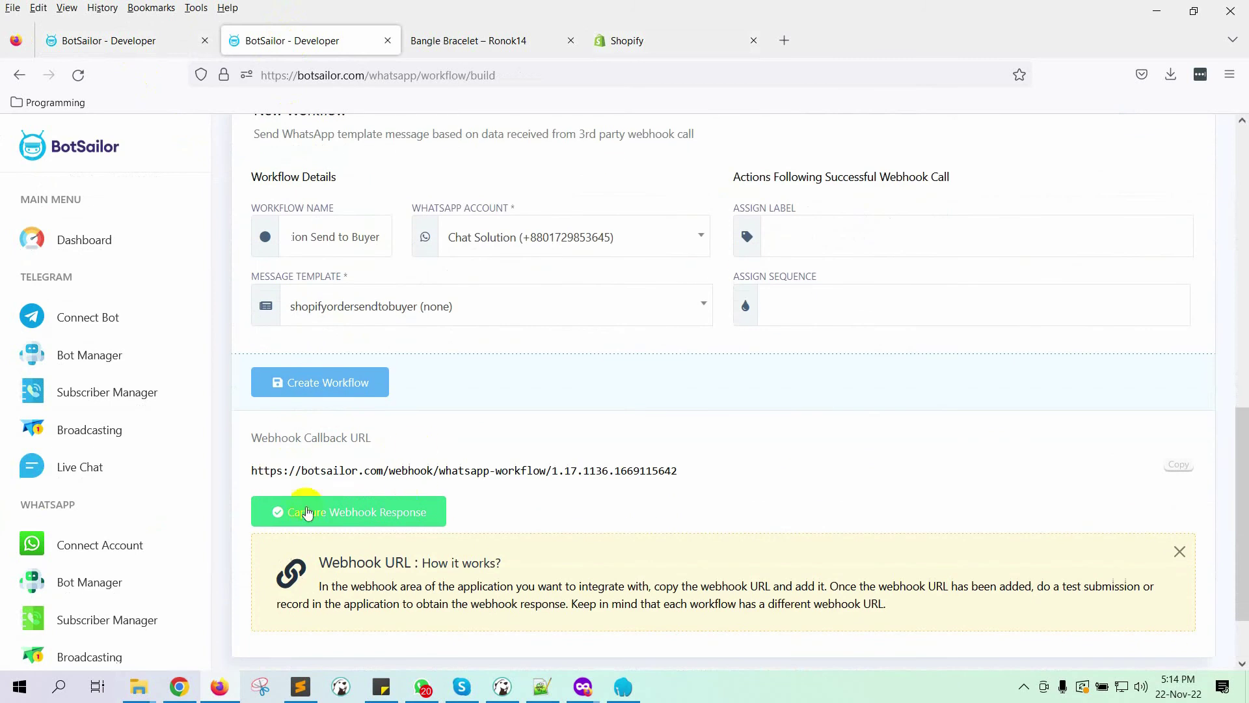
{"action": "scroll", "coordinate": [454, 514], "scroll_direction": "down", "scroll_amount": 2}
{"action": "left_click", "coordinate": [386, 437]}
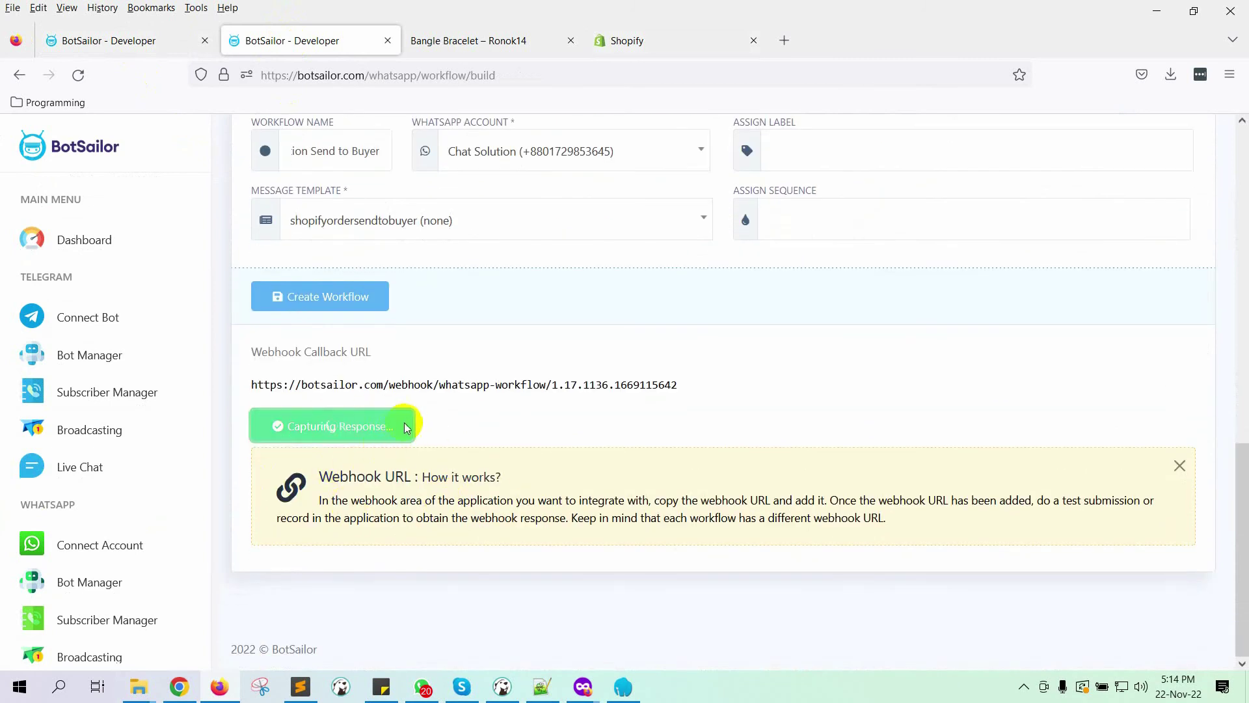
Step: Send a Shopify test notification from the new webhook, then return to BotSailor
{"action": "left_click", "coordinate": [623, 51]}
{"action": "scroll", "coordinate": [973, 507], "scroll_direction": "down", "scroll_amount": 2}
{"action": "left_click_drag", "start_coordinate": [973, 507], "coordinate": [1041, 499]}
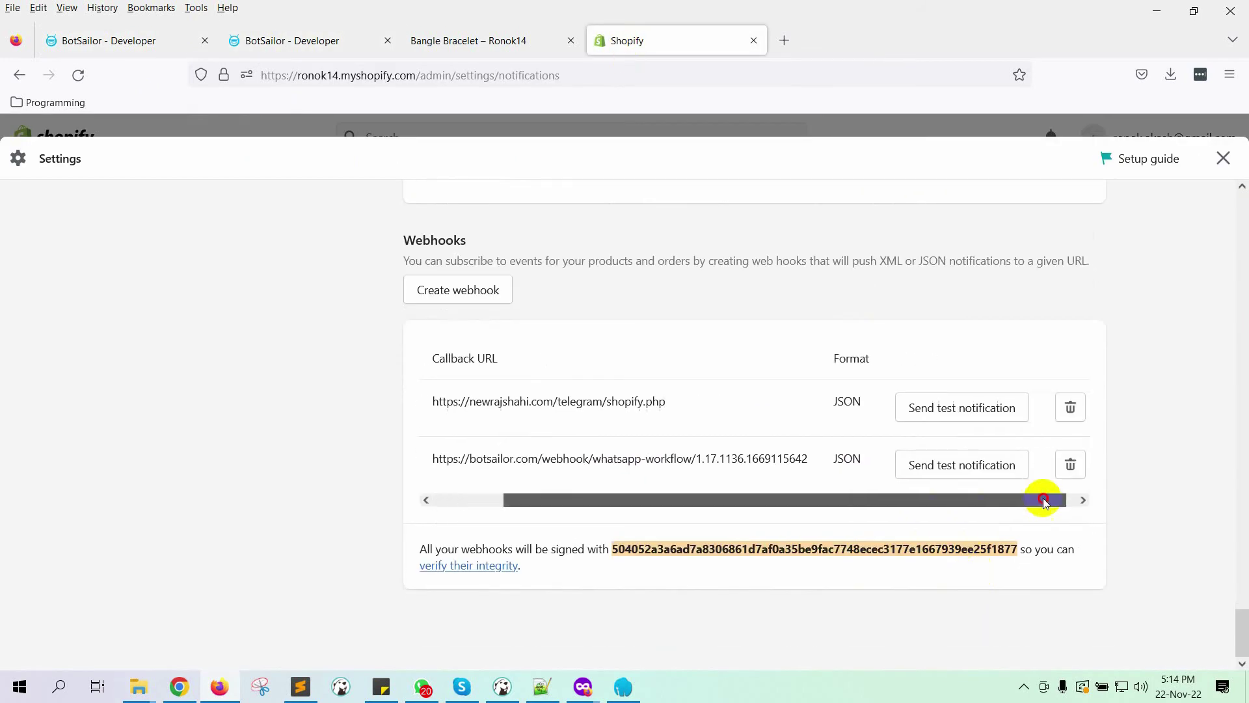
{"action": "left_click", "coordinate": [984, 472]}
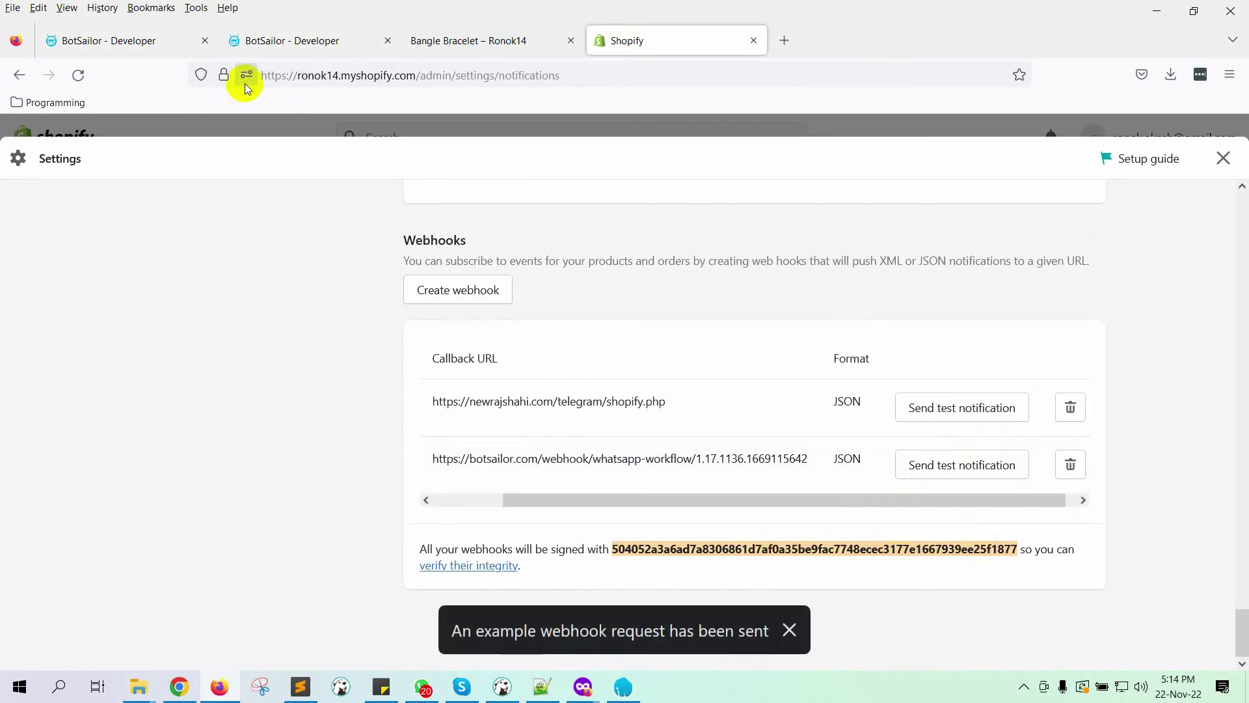
{"action": "left_click", "coordinate": [260, 40]}
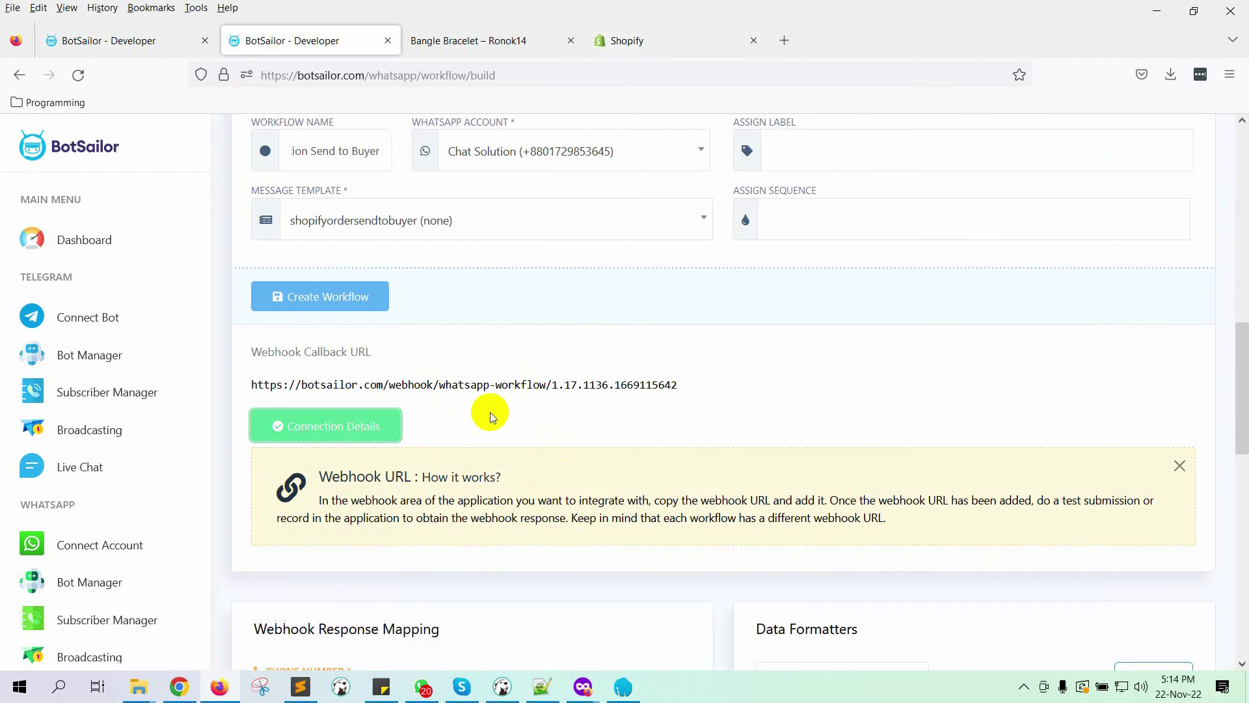
Step: Search the data fields for 'phon' and map PHONE NUMBER to shipping_address>phone : 555-555-SHIP
{"action": "scroll", "coordinate": [490, 412], "scroll_direction": "down", "scroll_amount": 5}
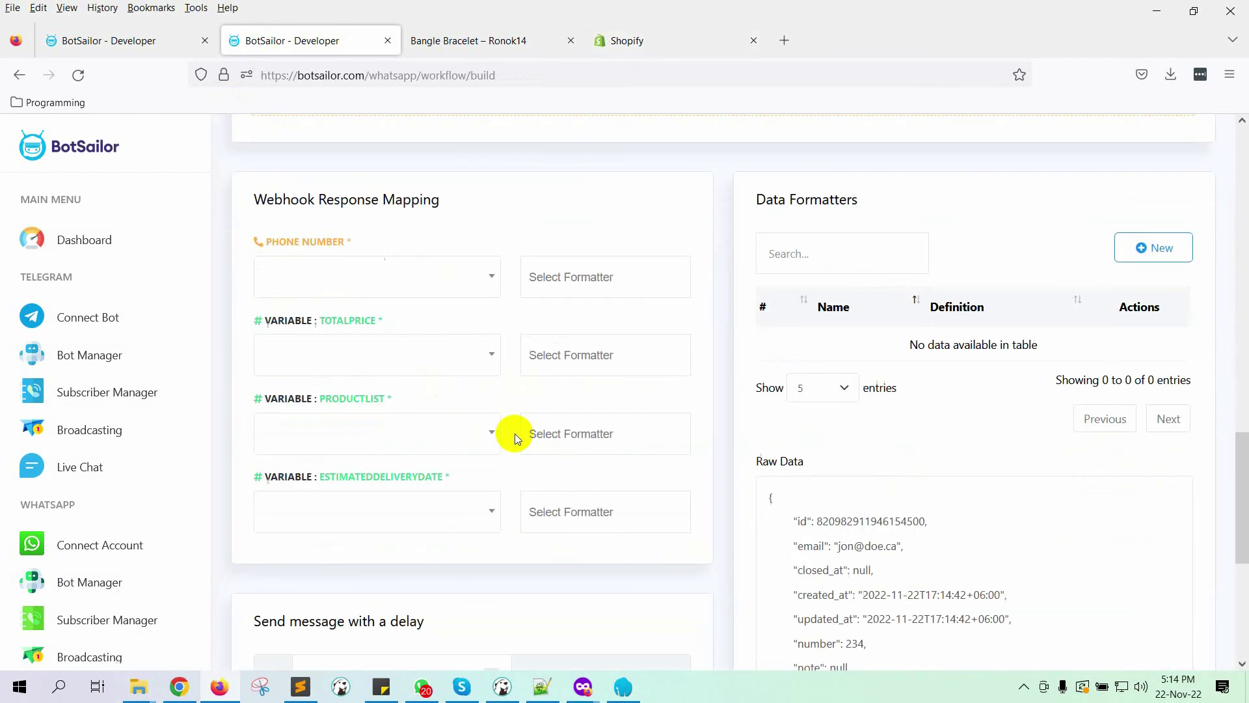
{"action": "scroll", "coordinate": [912, 517], "scroll_direction": "down", "scroll_amount": 1}
{"action": "scroll", "coordinate": [910, 521], "scroll_direction": "up", "scroll_amount": 1}
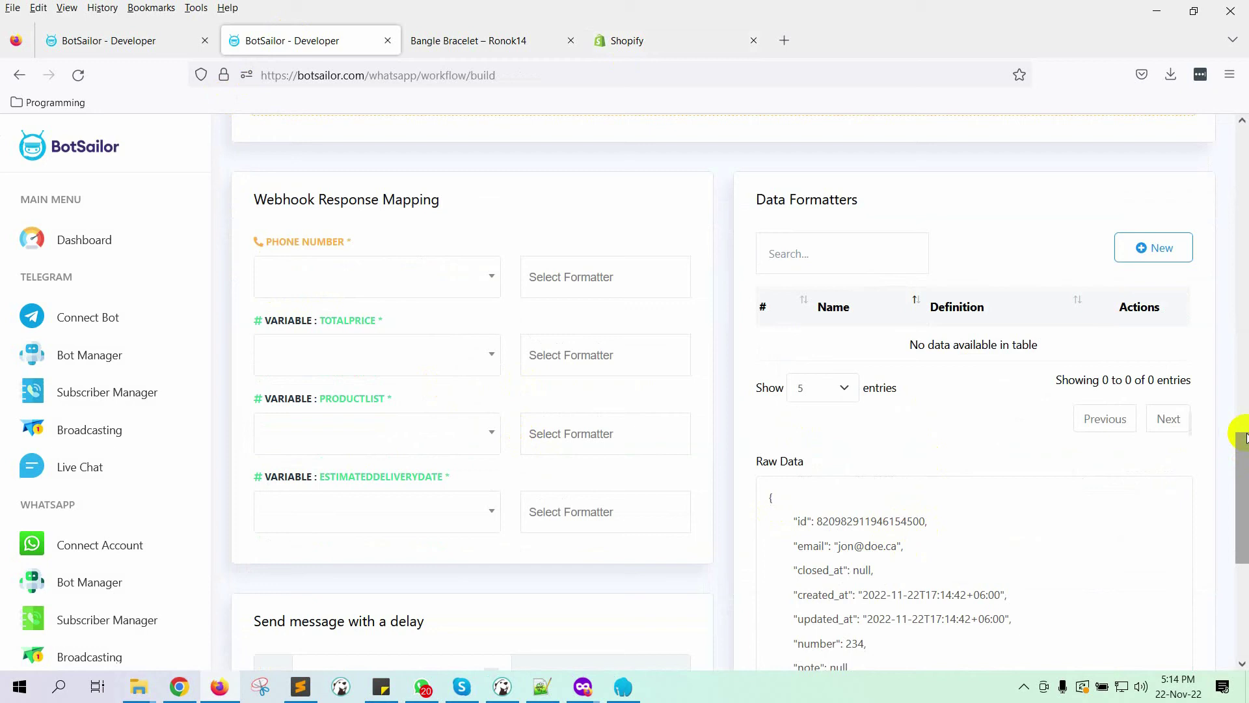
{"action": "scroll", "coordinate": [1236, 494], "scroll_direction": "down", "scroll_amount": 2}
{"action": "scroll", "coordinate": [937, 473], "scroll_direction": "up", "scroll_amount": 4}
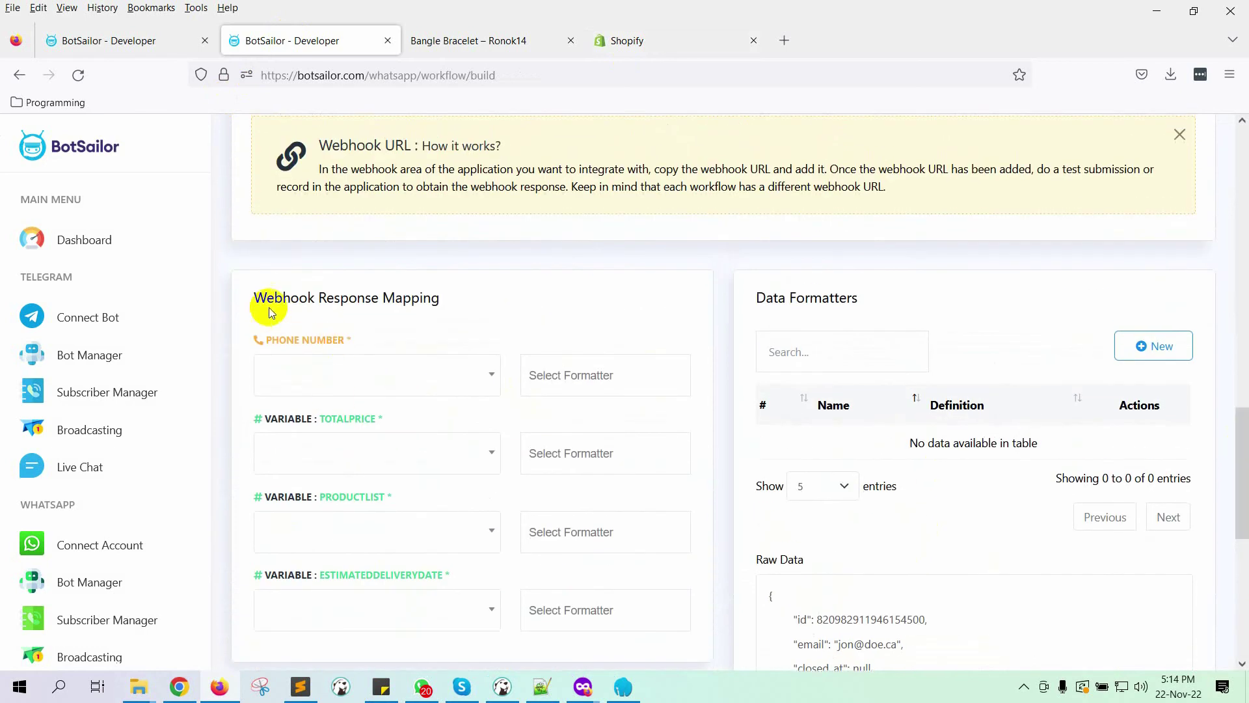
{"action": "left_click_drag", "start_coordinate": [257, 299], "coordinate": [458, 306]}
{"action": "left_click", "coordinate": [458, 306]}
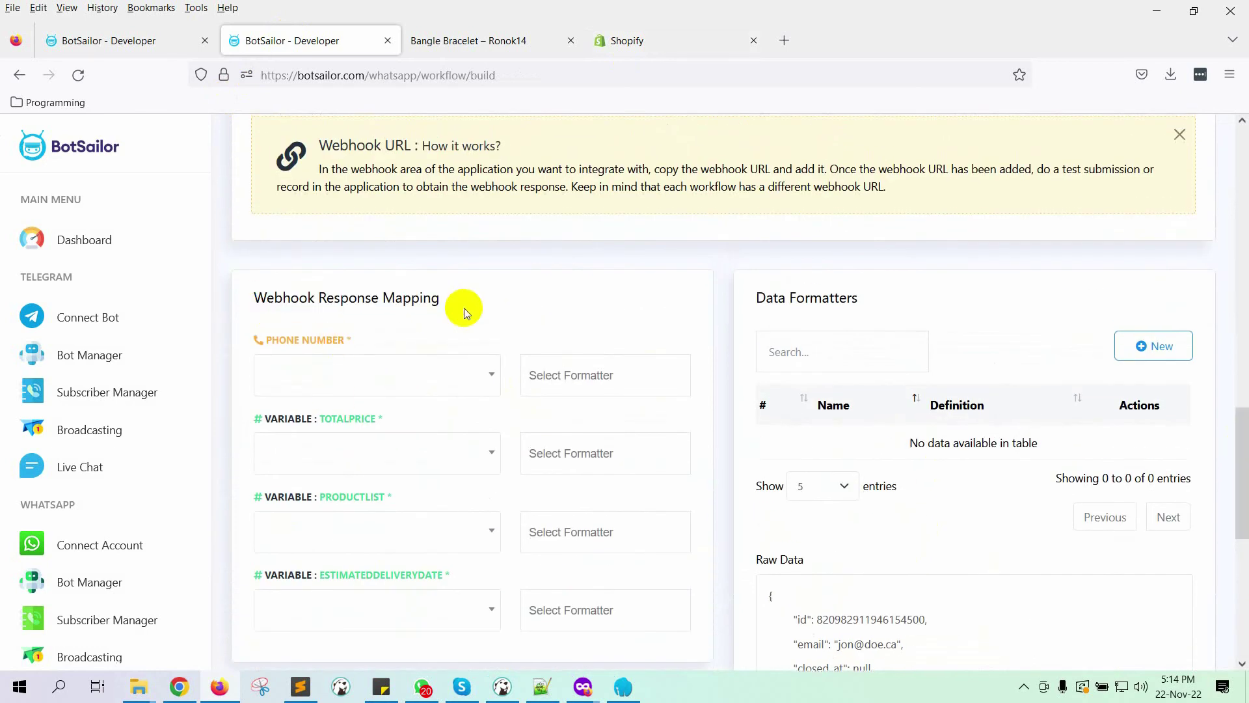
{"action": "left_click", "coordinate": [414, 389]}
{"action": "left_click", "coordinate": [368, 413]}
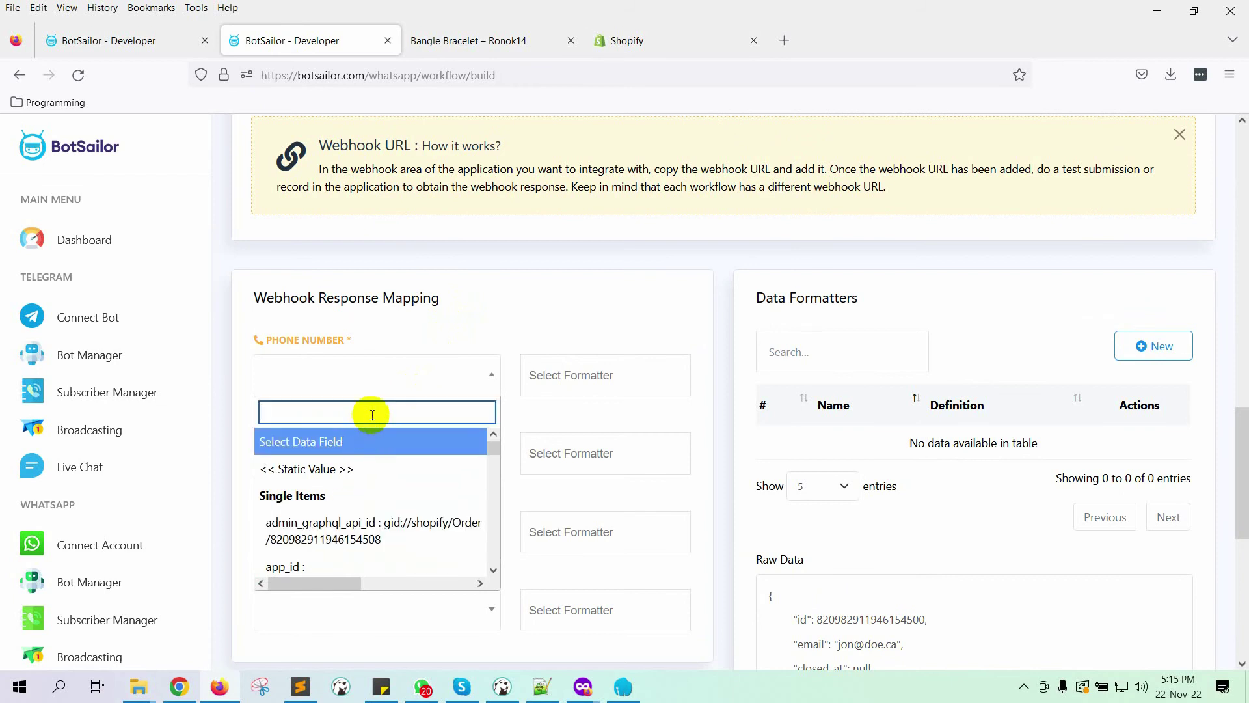
{"action": "type", "text": "h"}
{"action": "key", "text": "BackSpace"}
{"action": "type", "text": "ph"}
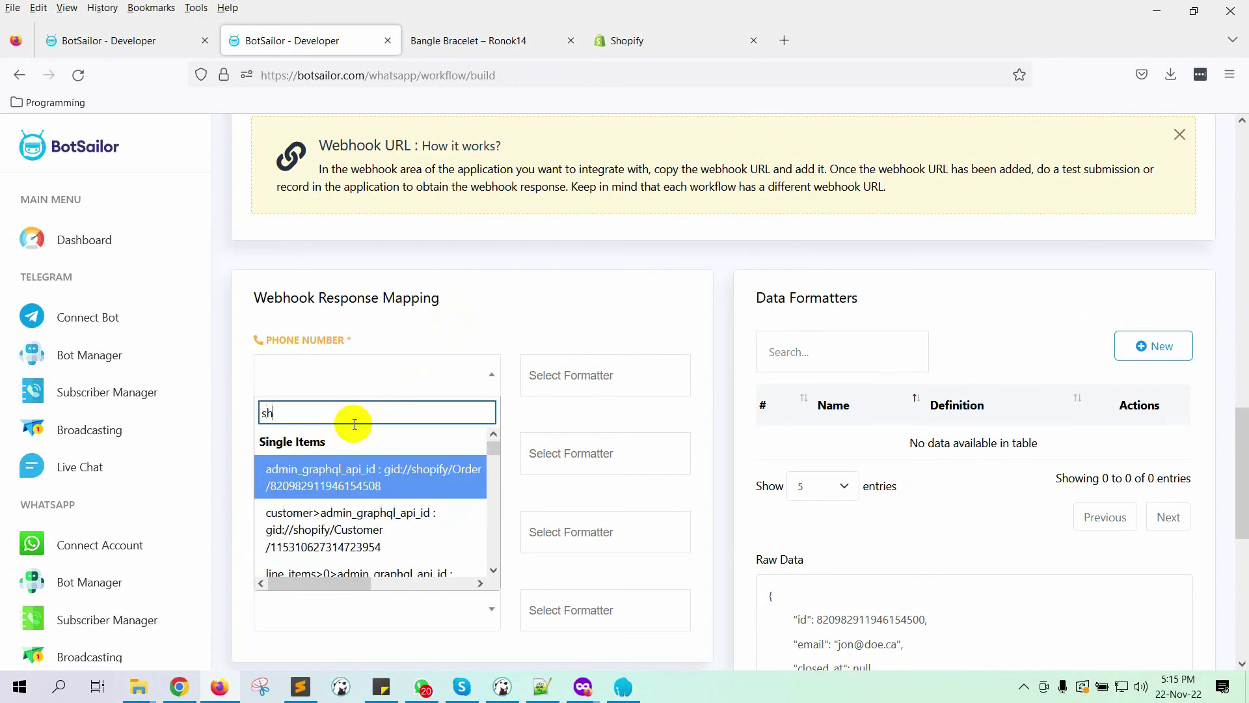
{"action": "key", "text": "BackSpace"}
{"action": "key", "text": "BackSpace"}
{"action": "type", "text": "phon"}
{"action": "scroll", "coordinate": [334, 517], "scroll_direction": "down", "scroll_amount": 1}
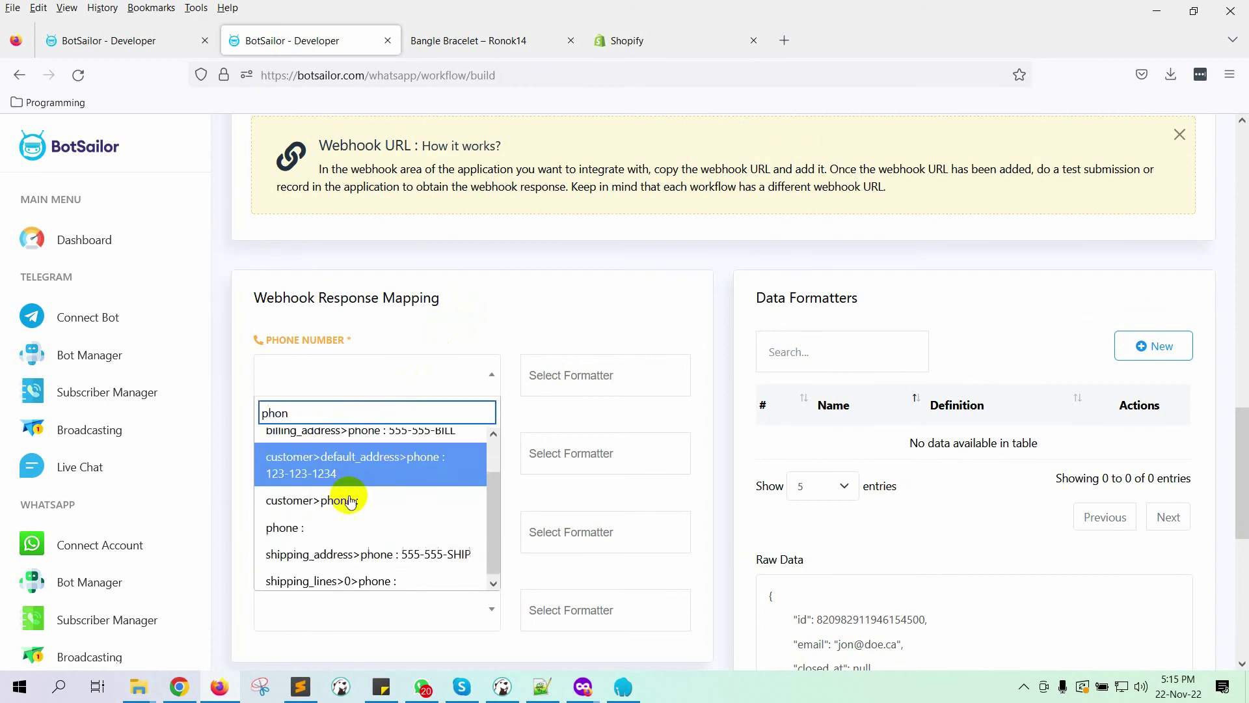
{"action": "left_click", "coordinate": [437, 553]}
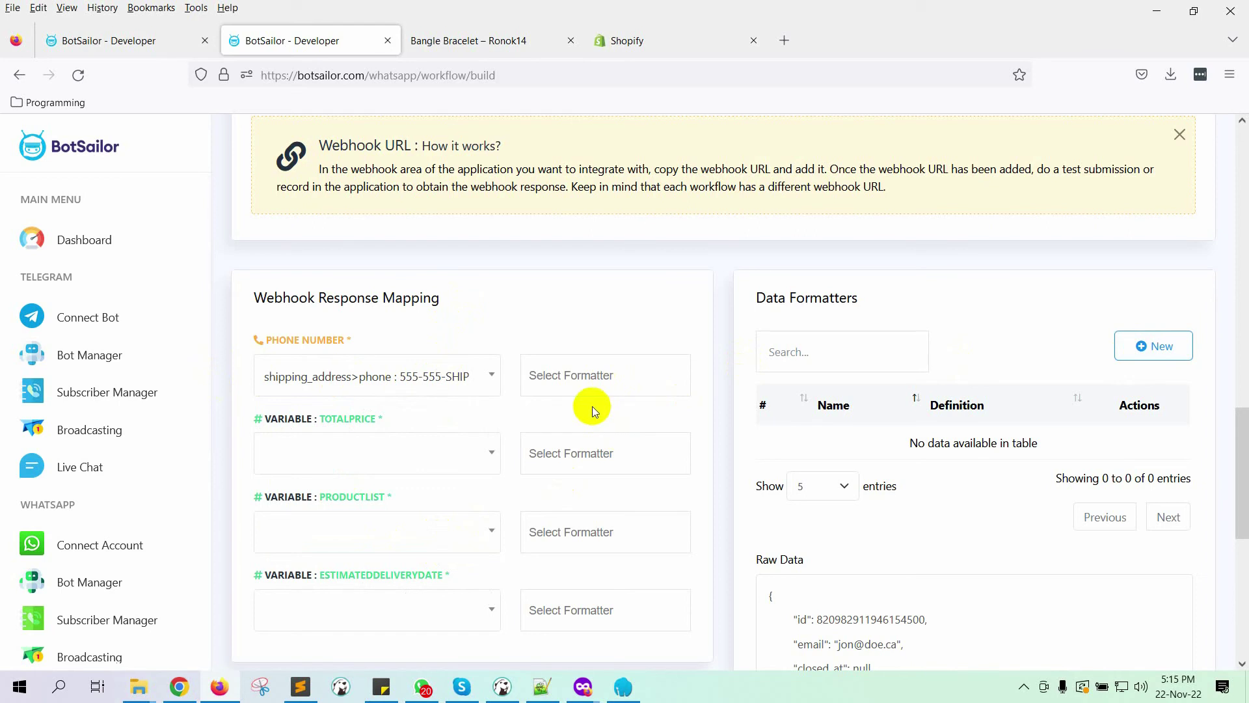
Step: Create and save the removeplus formatter that trims '+' from the left
{"action": "left_click", "coordinate": [1157, 350]}
{"action": "left_click", "coordinate": [419, 233]}
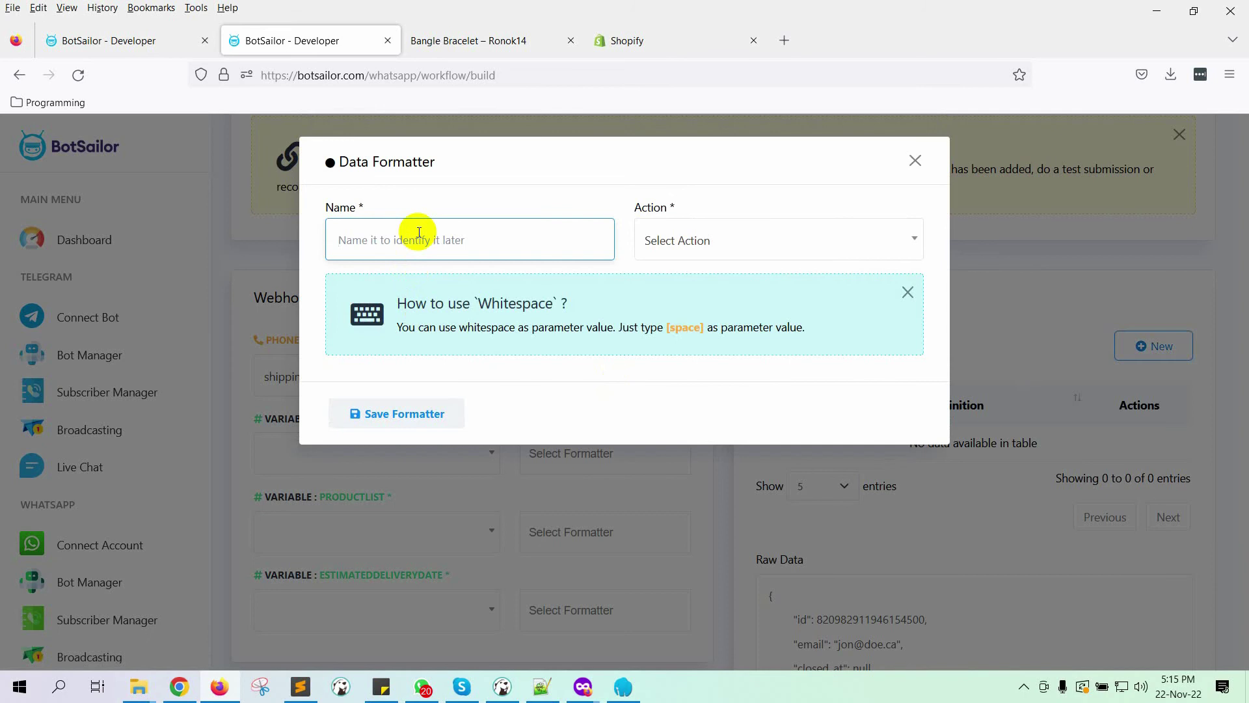
{"action": "type", "text": "plus"}
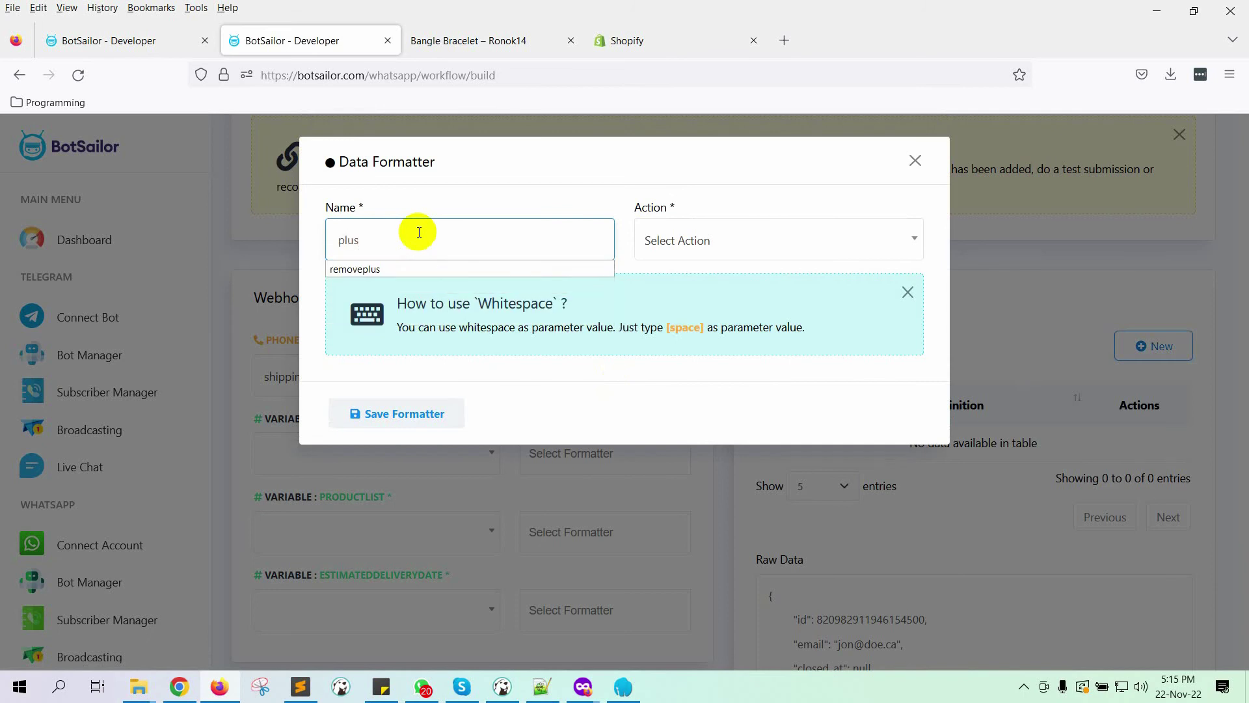
{"action": "left_click", "coordinate": [354, 268]}
{"action": "left_click", "coordinate": [778, 245]}
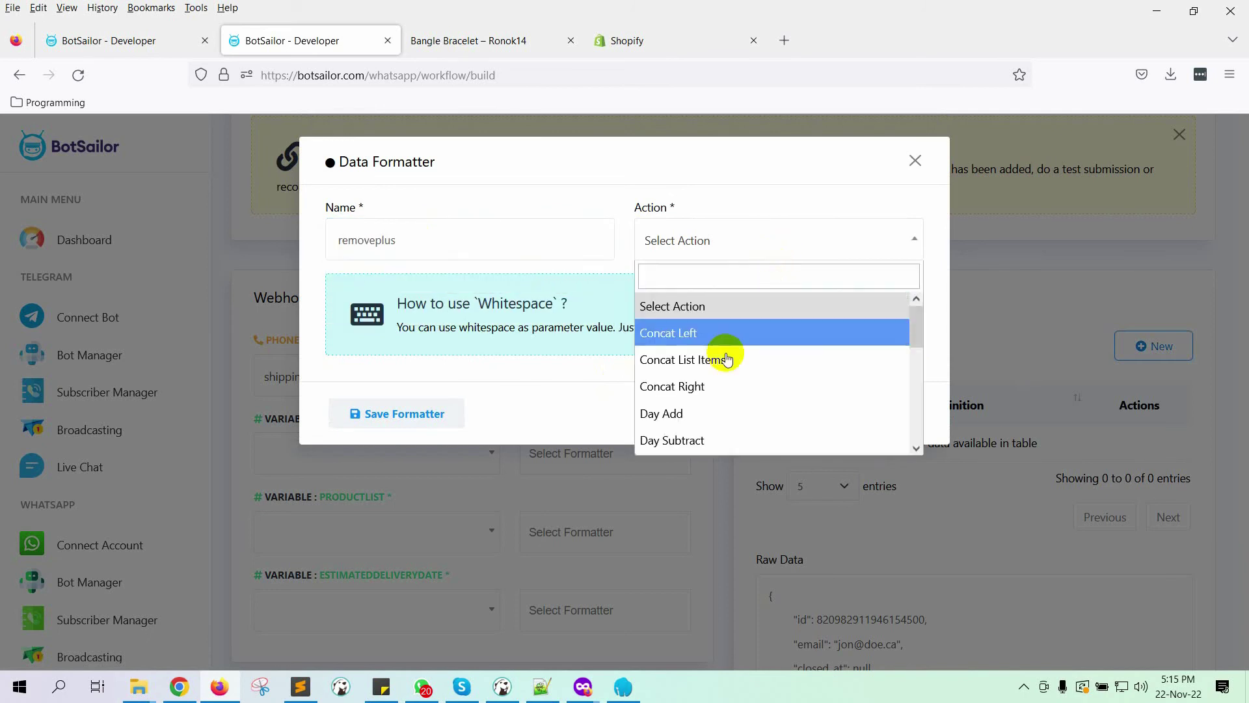
{"action": "scroll", "coordinate": [725, 391], "scroll_direction": "down", "scroll_amount": 5}
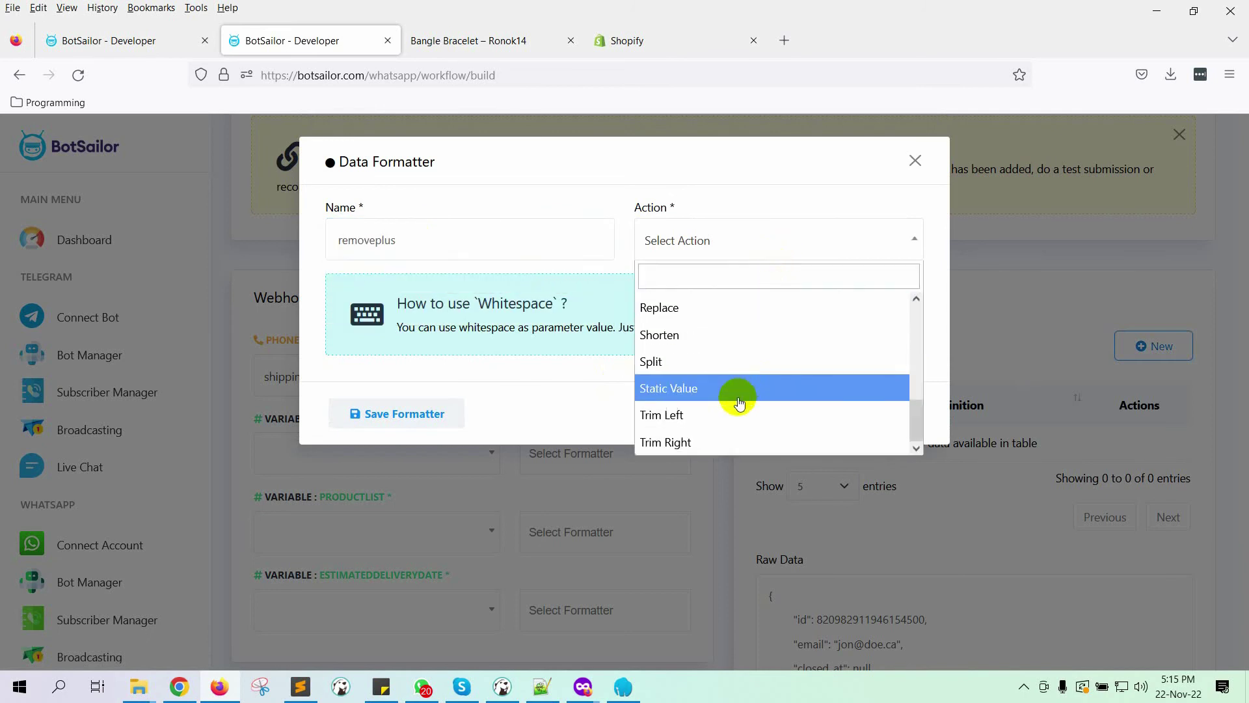
{"action": "left_click", "coordinate": [700, 419]}
{"action": "left_click", "coordinate": [431, 333]}
{"action": "type", "text": "+"}
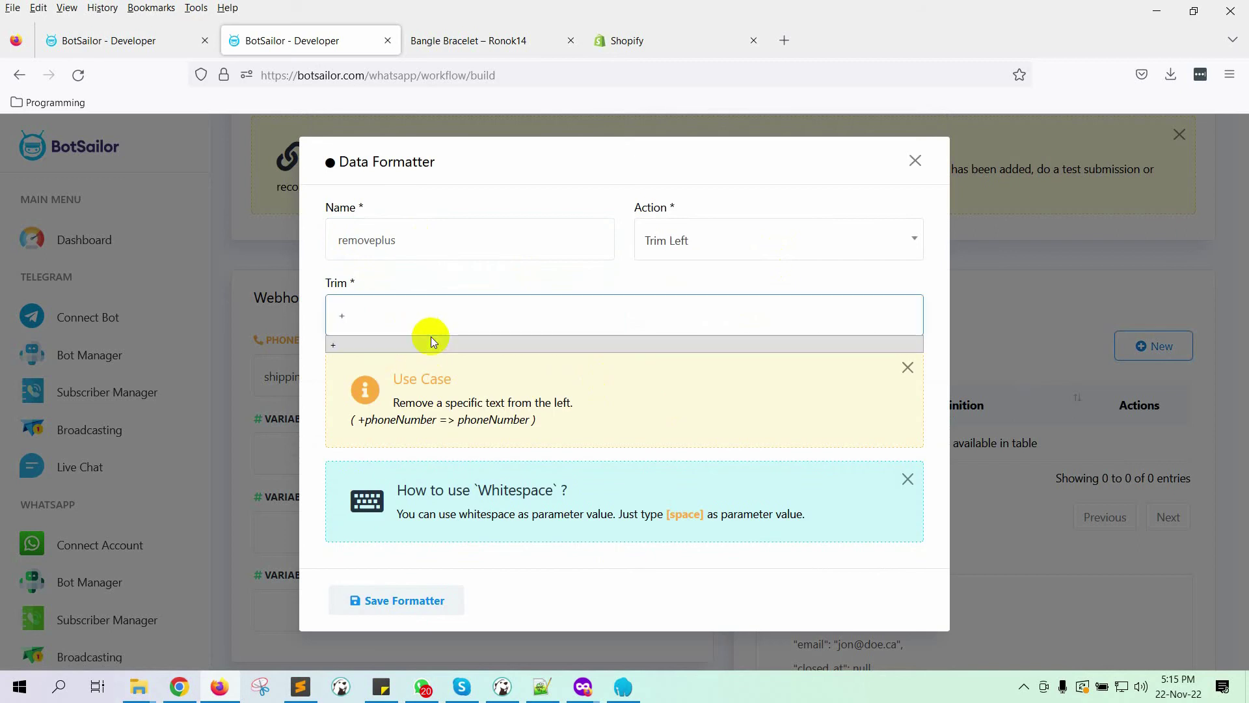
{"action": "left_click", "coordinate": [433, 595]}
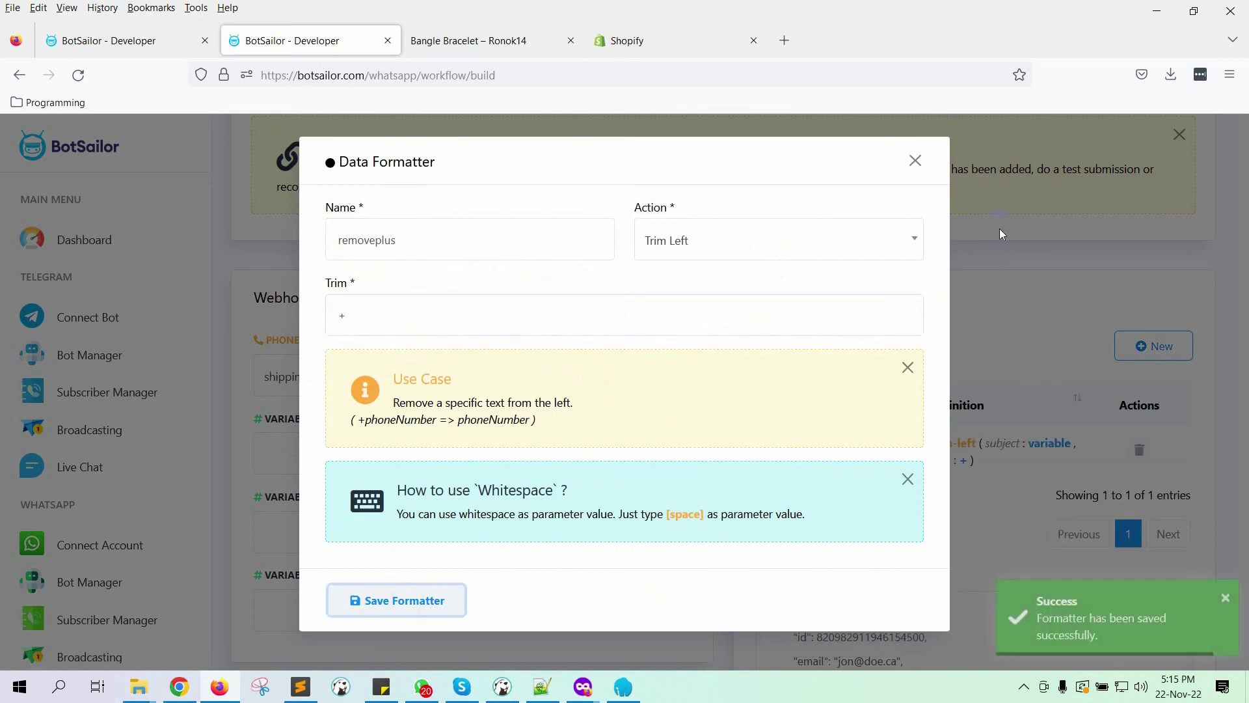
{"action": "left_click", "coordinate": [915, 161]}
Step: Create and save the dashremover formatter that replaces '-' with nothing
{"action": "left_click", "coordinate": [1154, 345]}
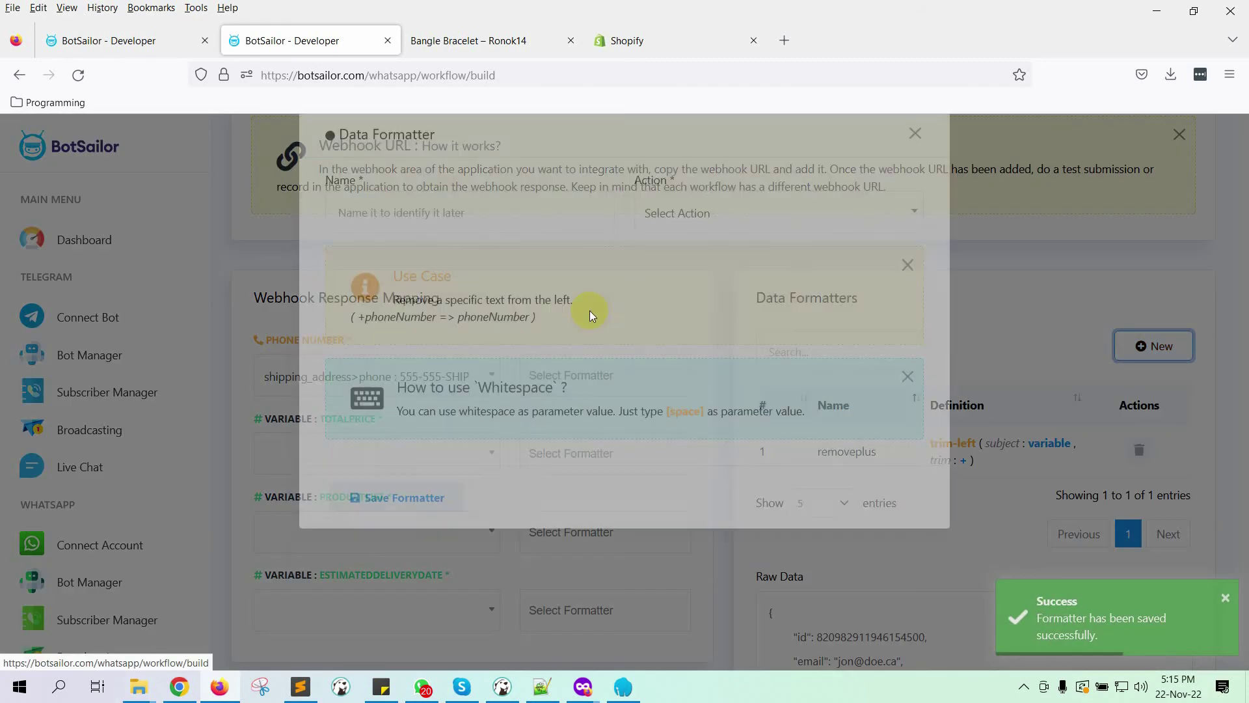
{"action": "left_click", "coordinate": [520, 229]}
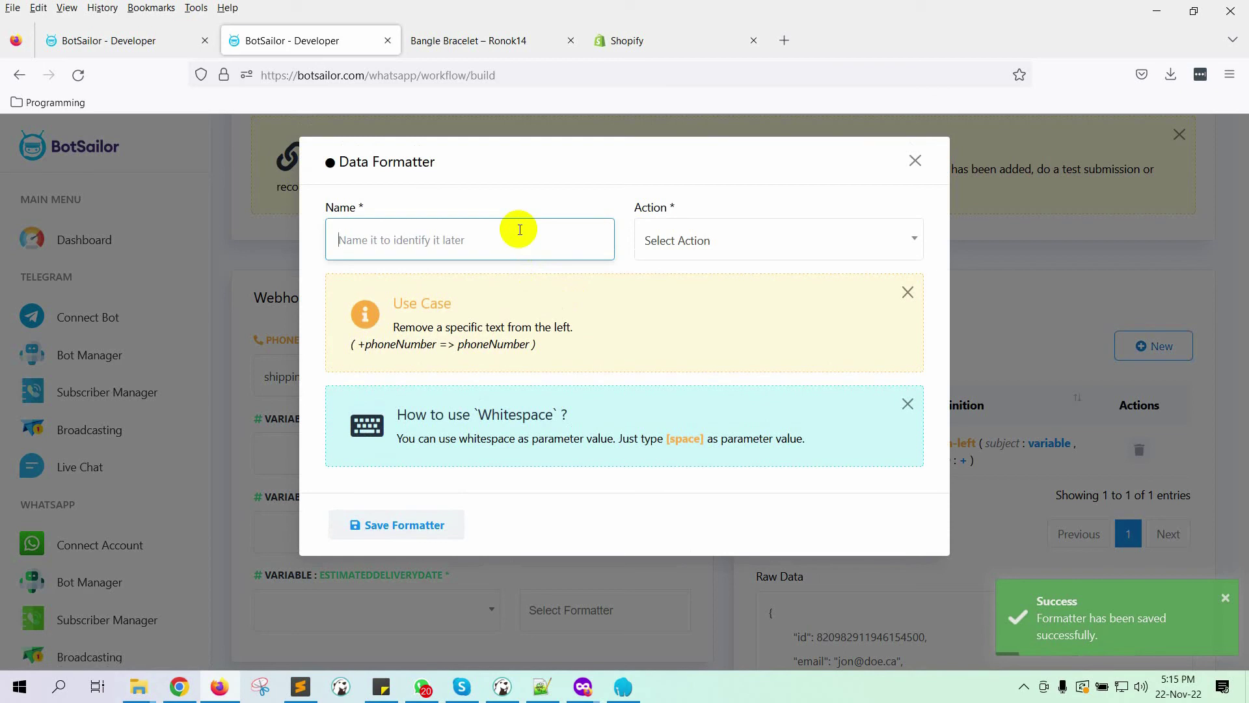
{"action": "type", "text": "as"}
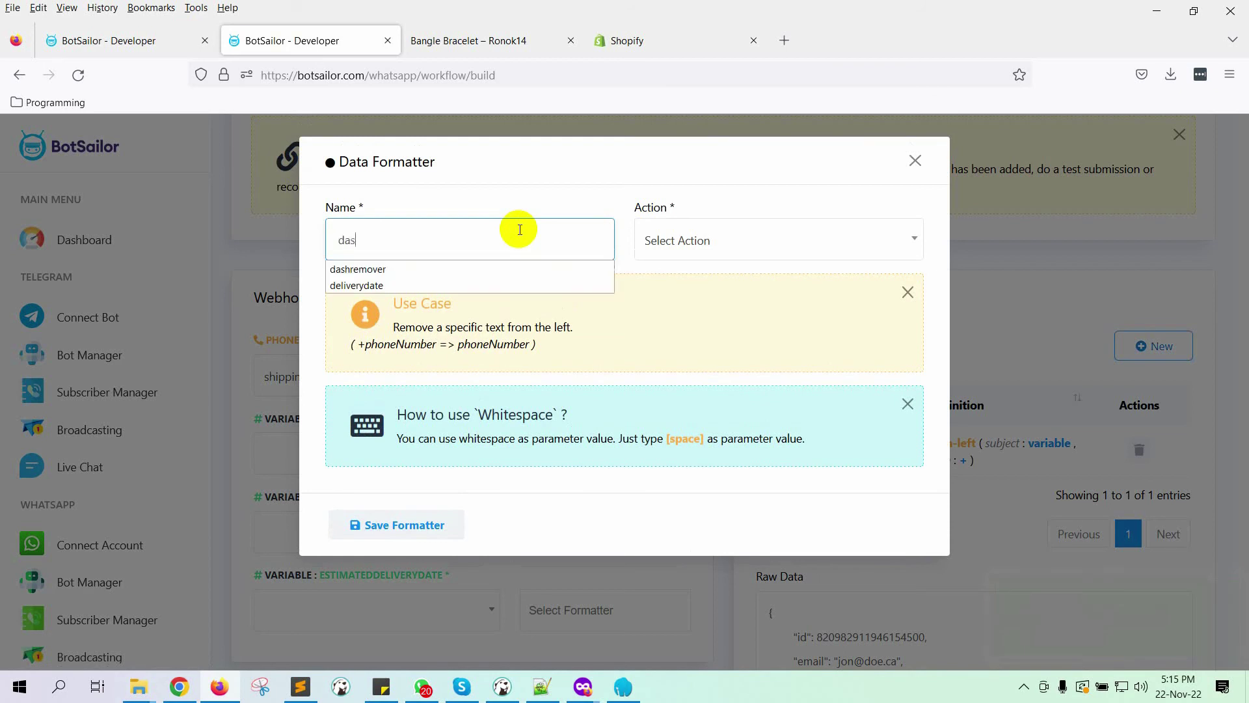
{"action": "key", "text": "Down"}
{"action": "key", "text": "Return"}
{"action": "left_click", "coordinate": [679, 251]}
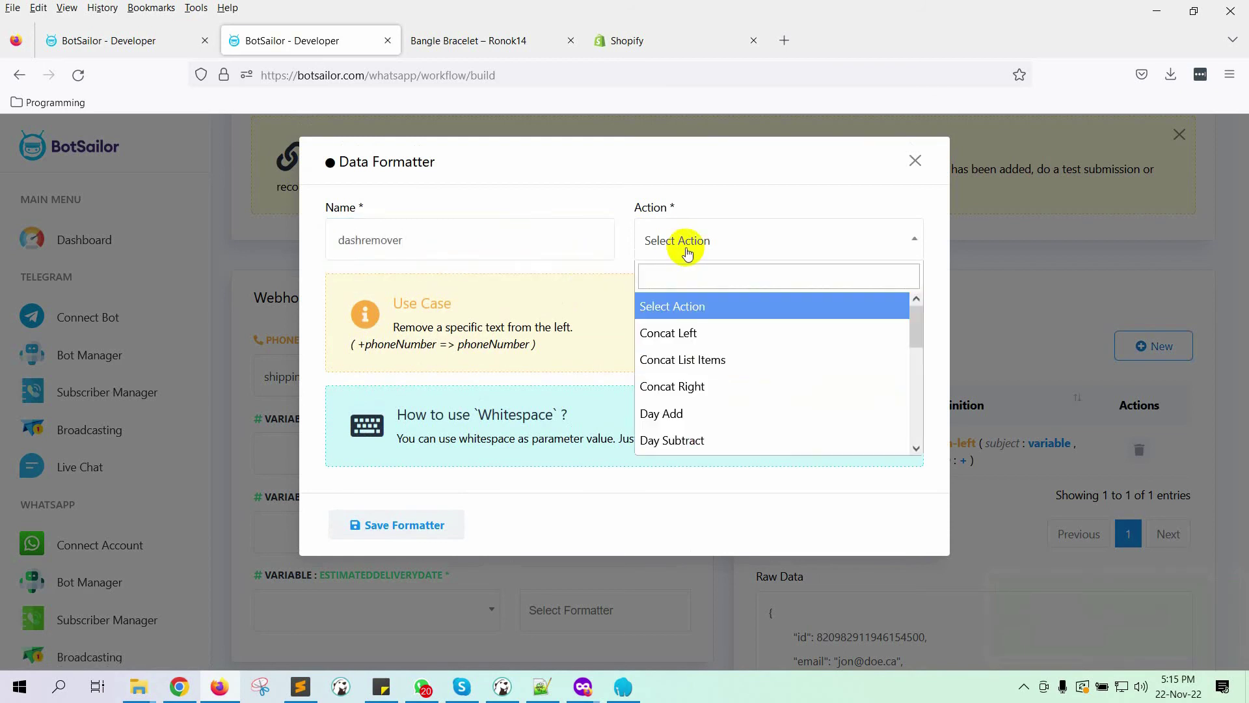
{"action": "scroll", "coordinate": [711, 361], "scroll_direction": "down", "scroll_amount": 5}
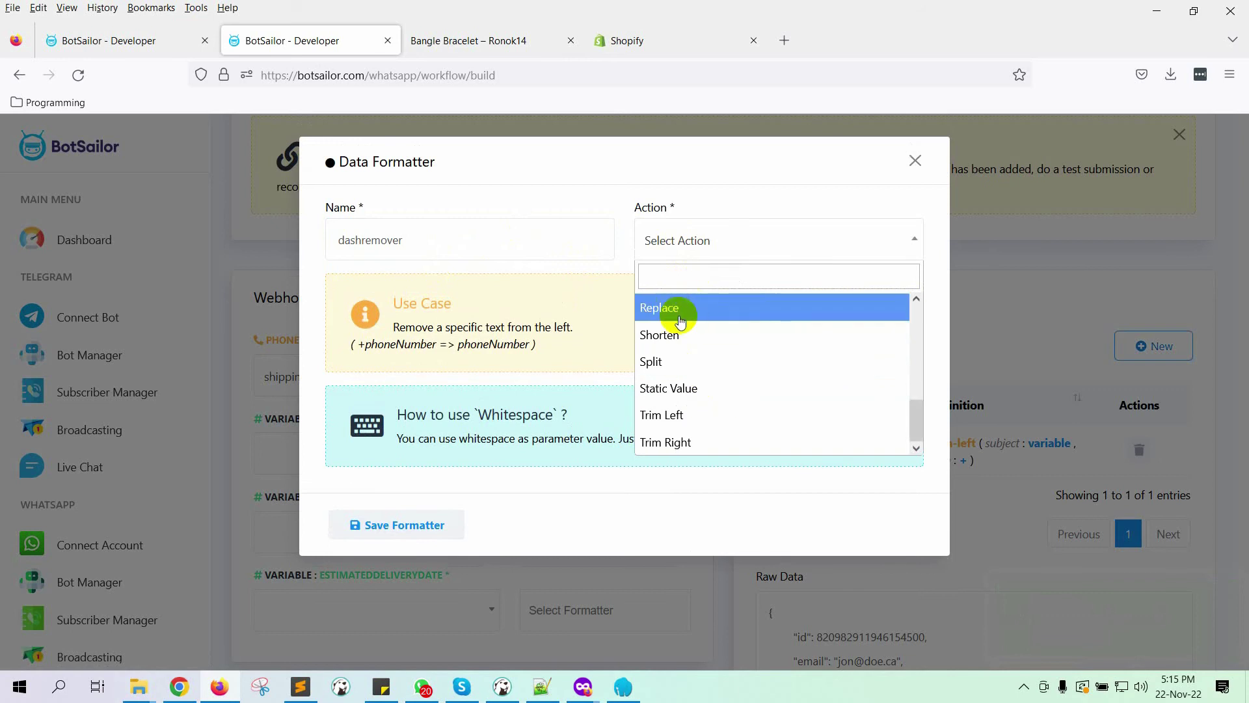
{"action": "left_click", "coordinate": [704, 316]}
{"action": "left_click", "coordinate": [449, 333]}
{"action": "type", "text": "-"}
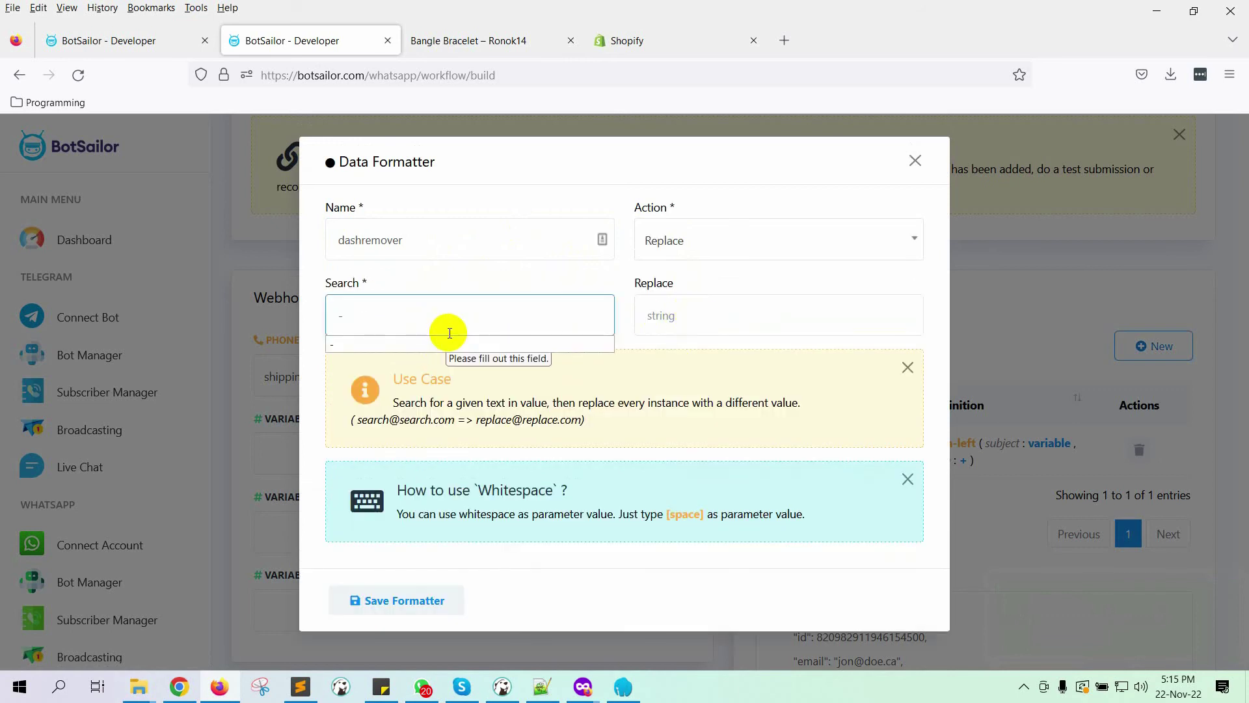
{"action": "left_click", "coordinate": [661, 315]}
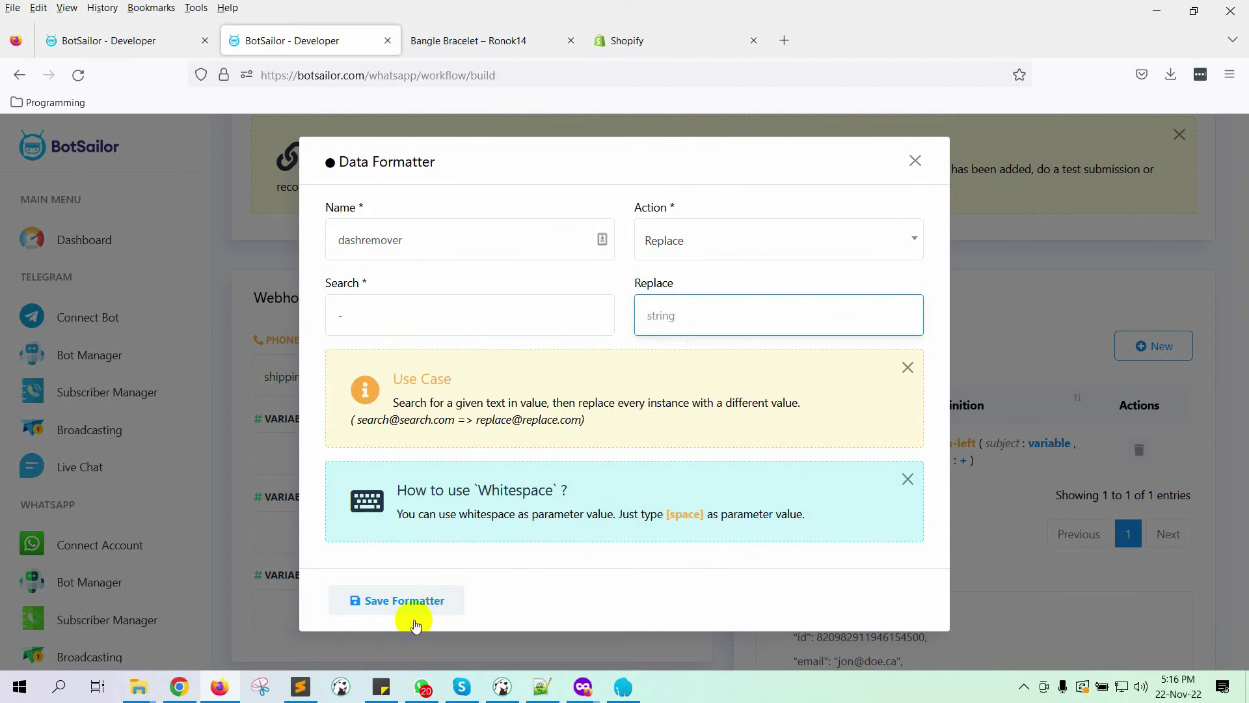
{"action": "left_click", "coordinate": [405, 602]}
Step: Apply the dashremover and removeplus formatters to the phone number mapping
{"action": "left_click", "coordinate": [915, 160]}
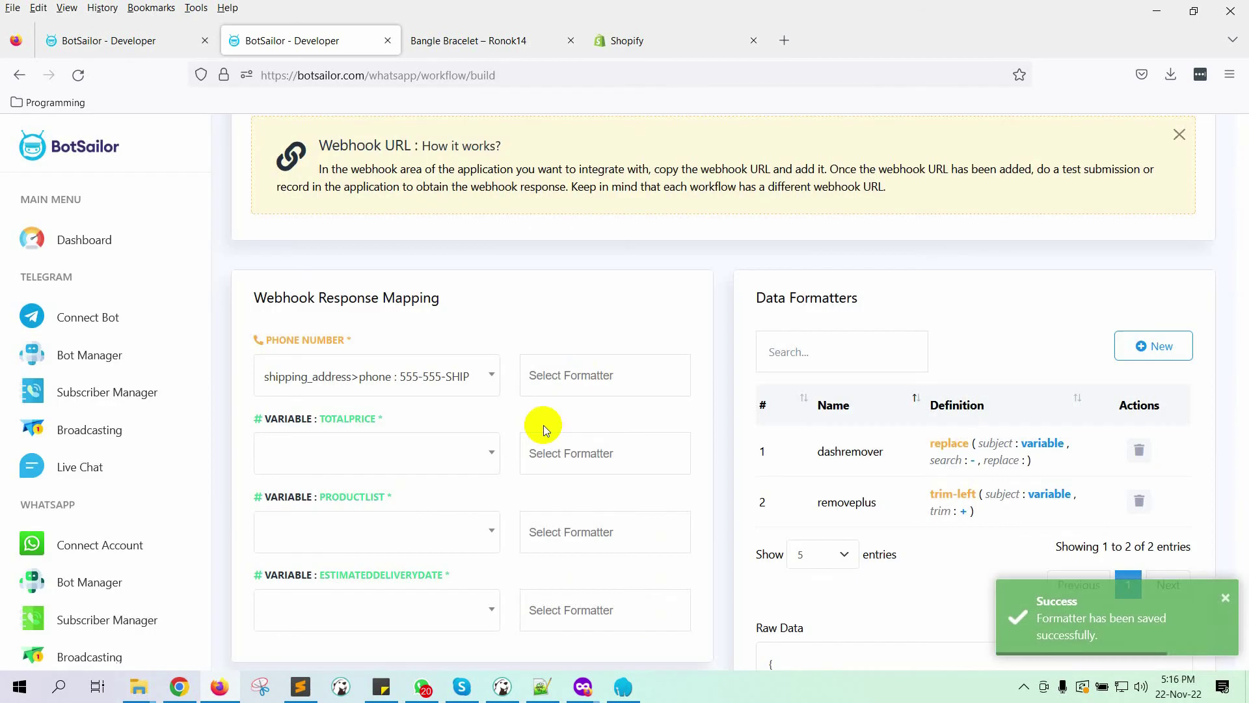
{"action": "left_click", "coordinate": [582, 374]}
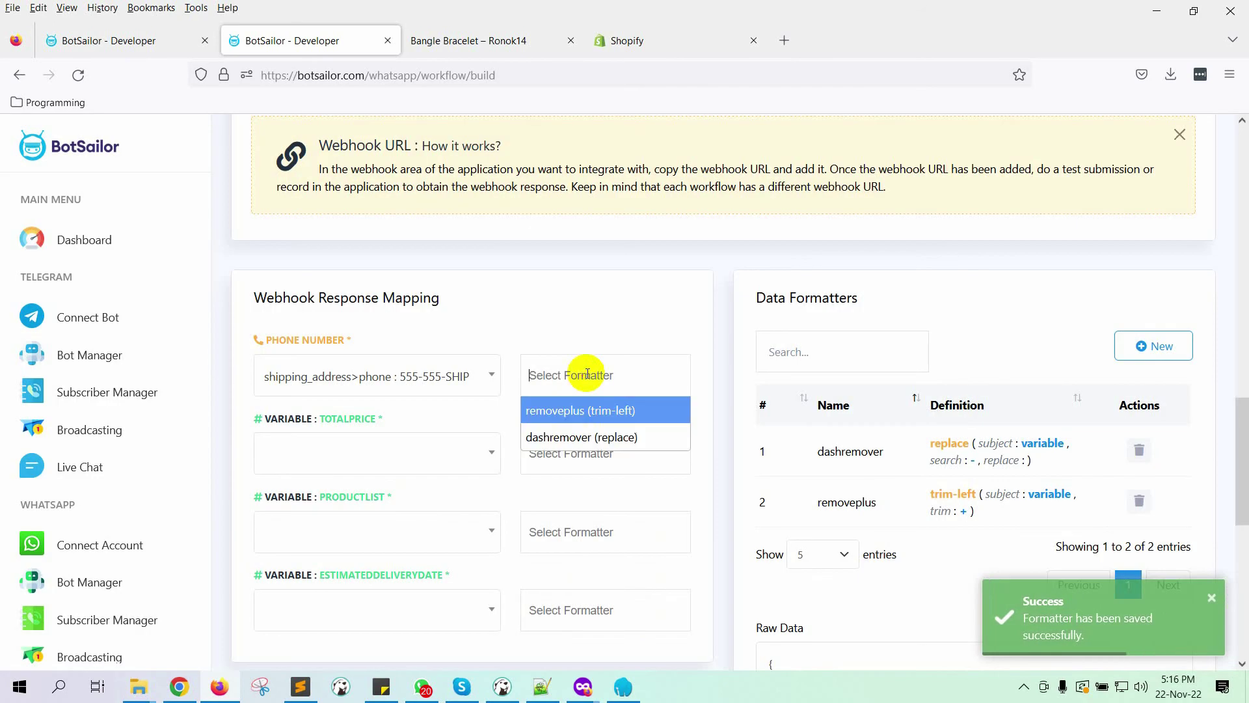
{"action": "left_click", "coordinate": [576, 437]}
{"action": "left_click", "coordinate": [670, 375]}
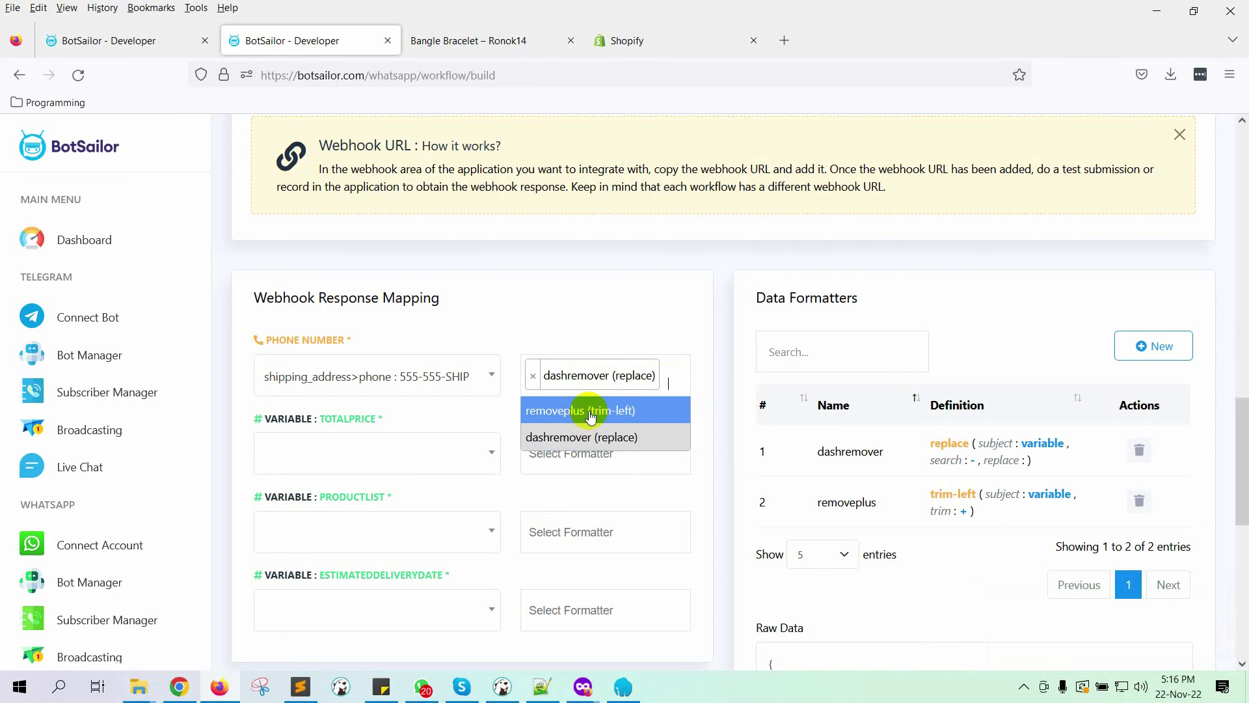
{"action": "left_click", "coordinate": [587, 420]}
Step: Map TOTALPRICE to total_price : 92.98
{"action": "scroll", "coordinate": [618, 431], "scroll_direction": "down", "scroll_amount": 3}
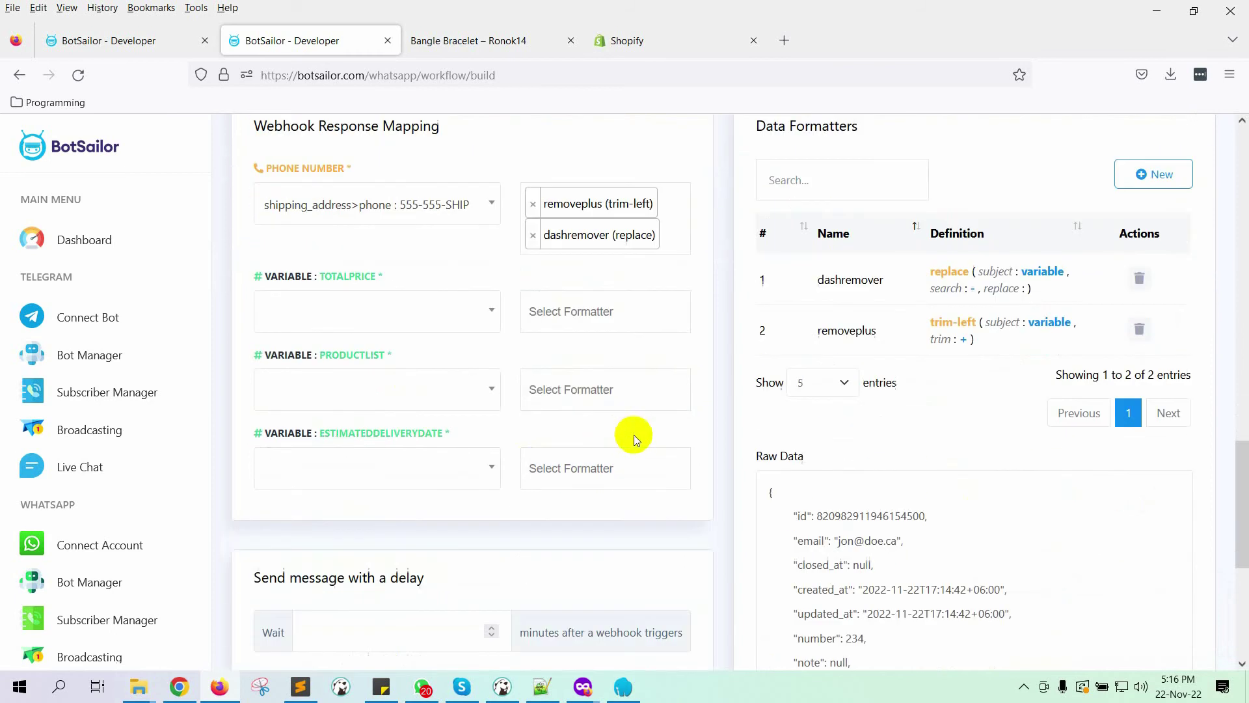
{"action": "left_click", "coordinate": [418, 312]}
{"action": "type", "text": "total_price"}
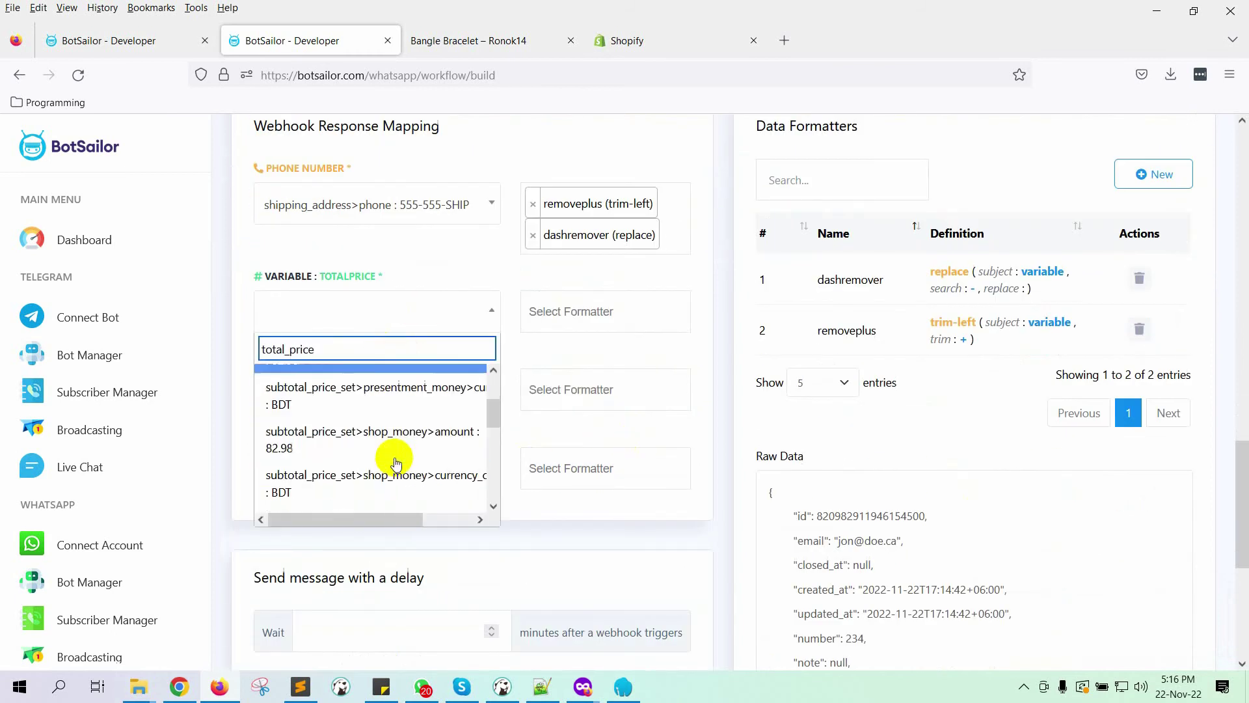
{"action": "scroll", "coordinate": [396, 463], "scroll_direction": "down", "scroll_amount": 2}
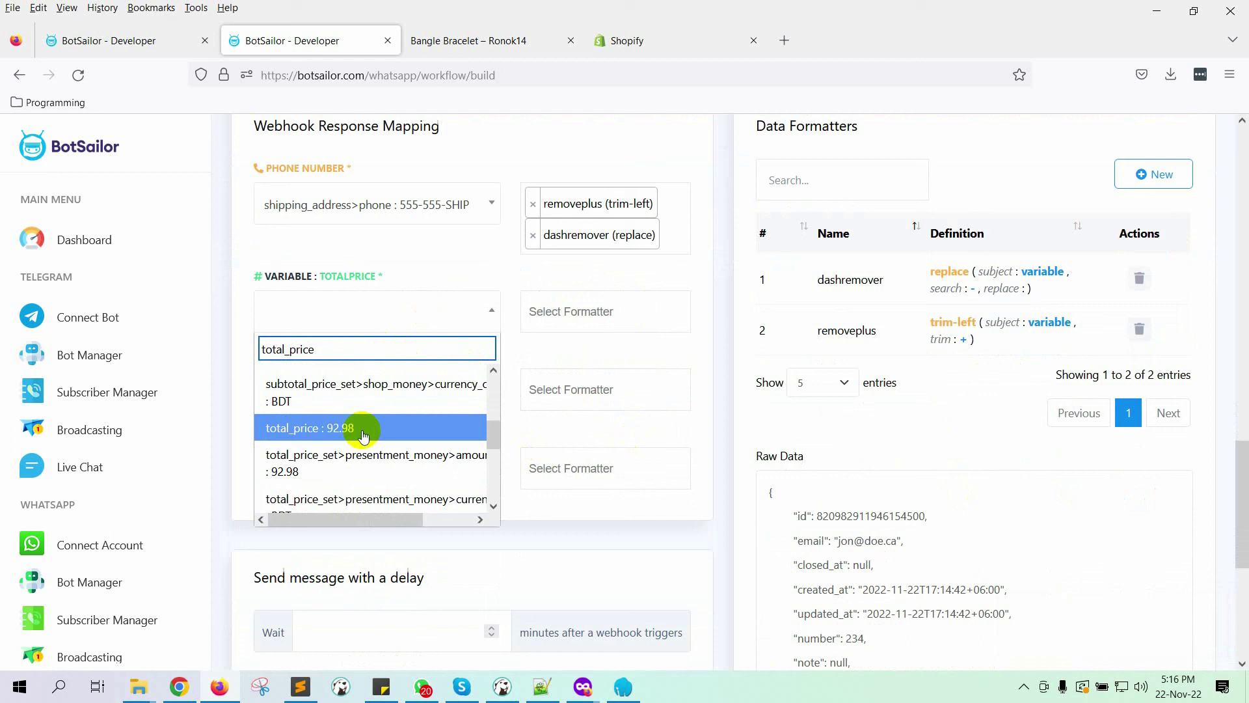
{"action": "left_click", "coordinate": [363, 426]}
Step: Start mapping PRODUCTLIST by searching the data fields for 'line'
{"action": "left_click", "coordinate": [458, 383]}
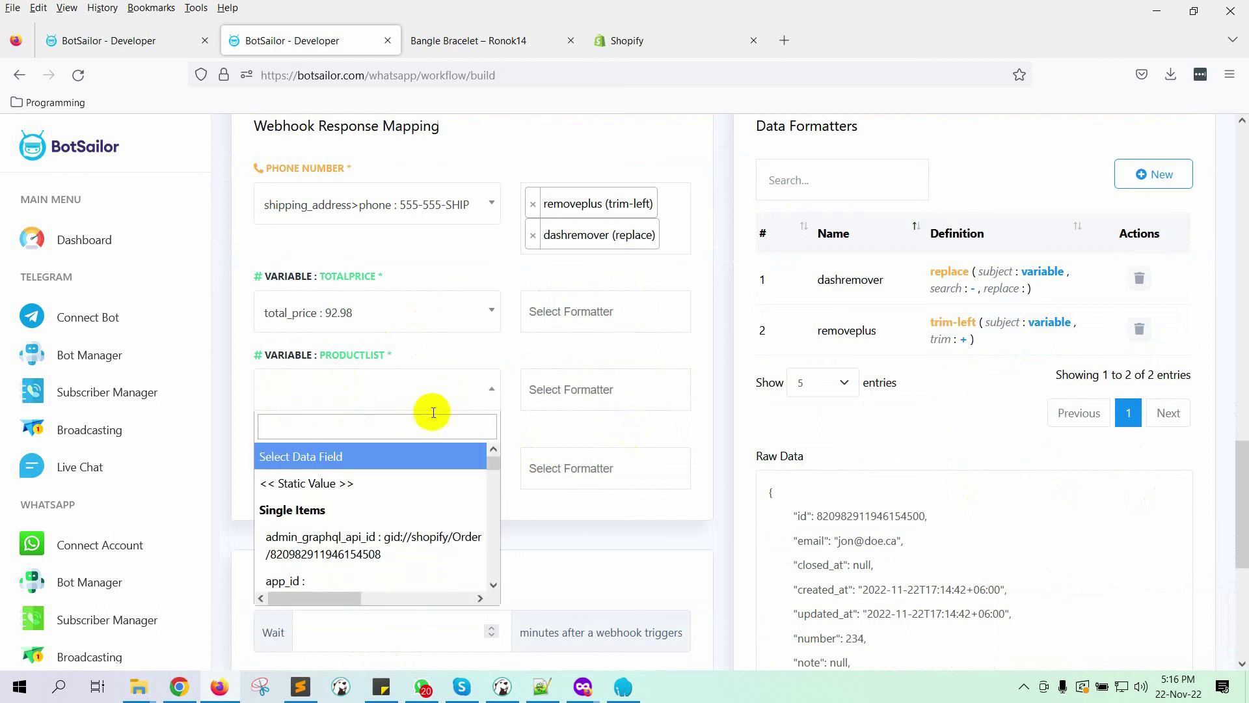
{"action": "left_click", "coordinate": [419, 426]}
{"action": "type", "text": "line"}
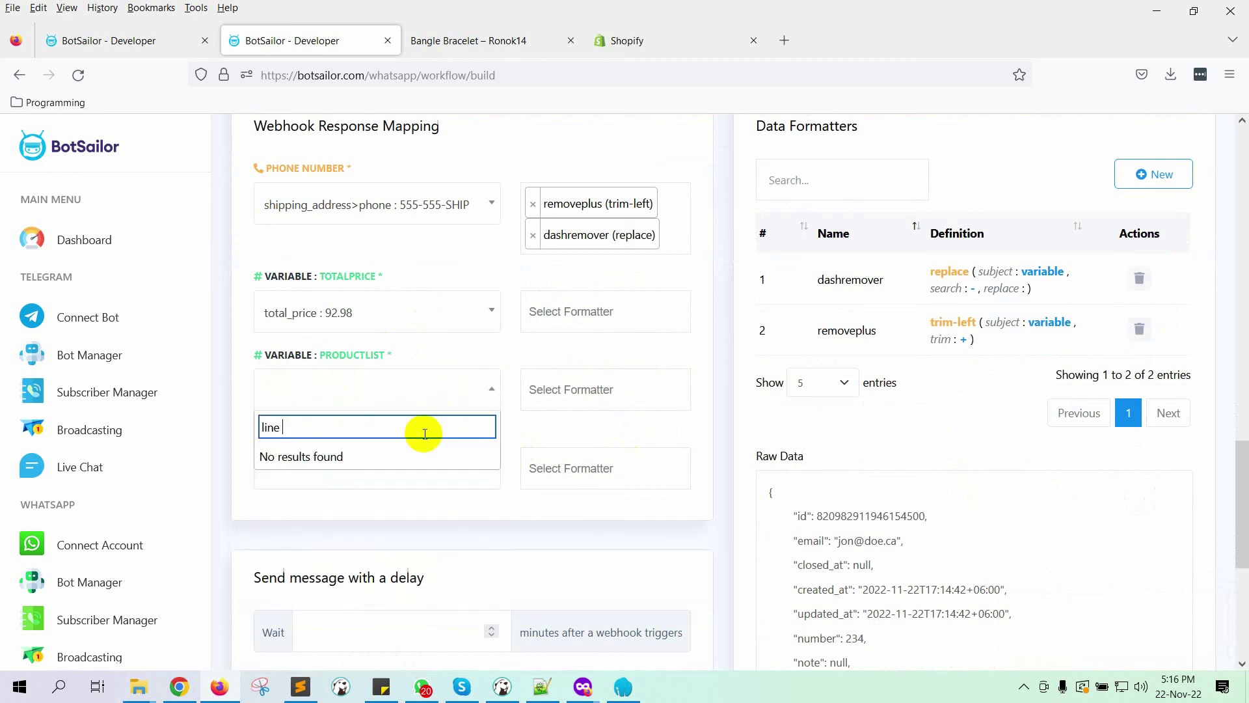
Step: Inspect the line_items entry in Raw Data, marking its title and name keys
{"action": "scroll", "coordinate": [1031, 470], "scroll_direction": "down", "scroll_amount": 5}
{"action": "scroll", "coordinate": [963, 403], "scroll_direction": "up", "scroll_amount": 2}
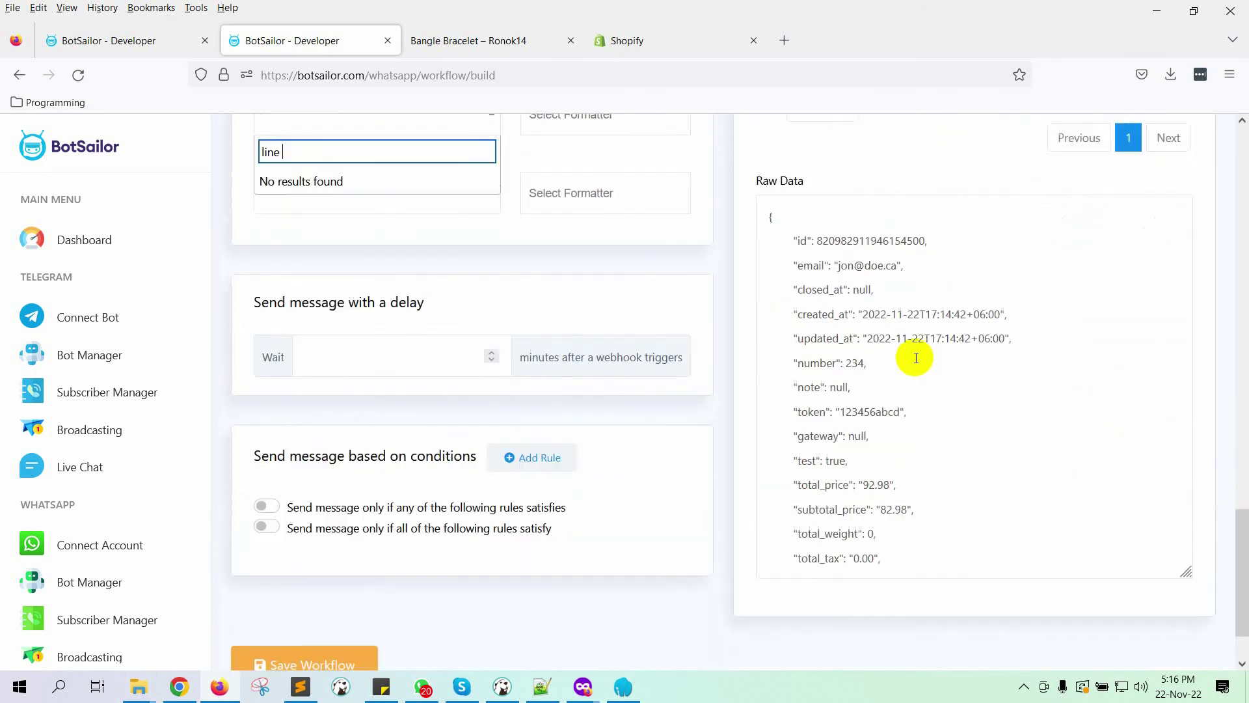
{"action": "scroll", "coordinate": [892, 364], "scroll_direction": "down", "scroll_amount": 10}
{"action": "scroll", "coordinate": [895, 424], "scroll_direction": "up", "scroll_amount": 10}
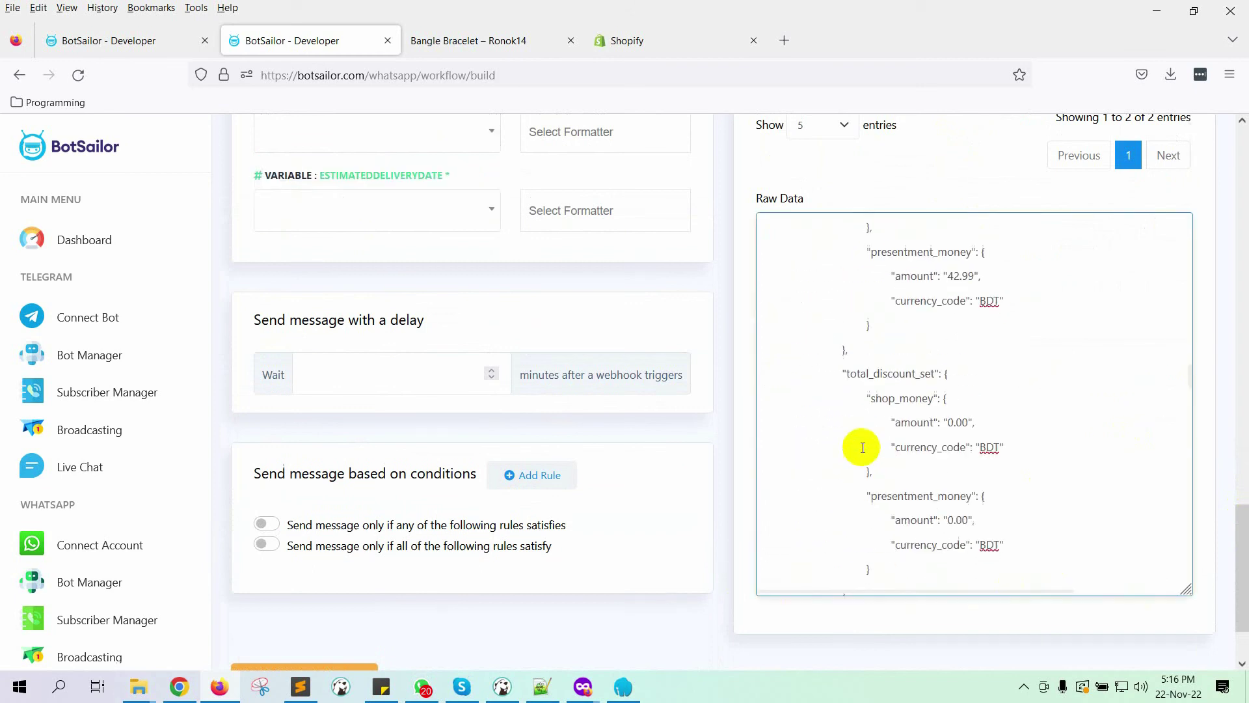
{"action": "double_click", "coordinate": [821, 332]}
{"action": "scroll", "coordinate": [824, 350], "scroll_direction": "down", "scroll_amount": 3}
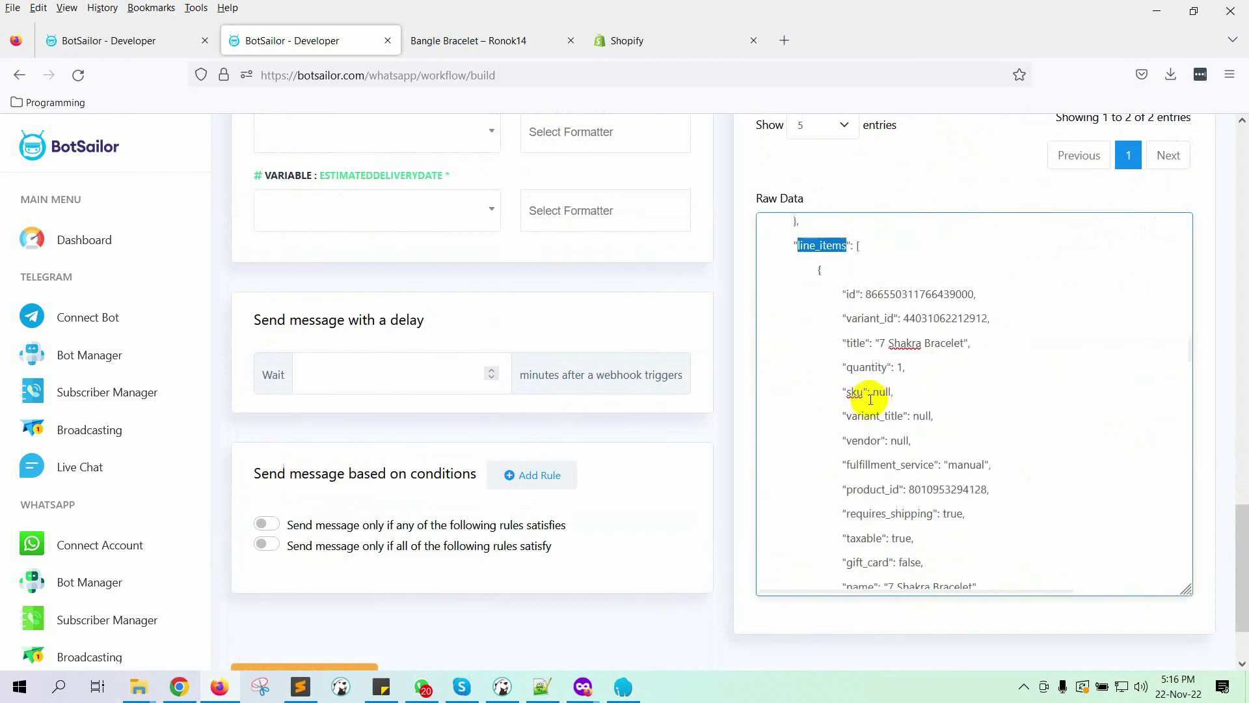
{"action": "double_click", "coordinate": [855, 342]}
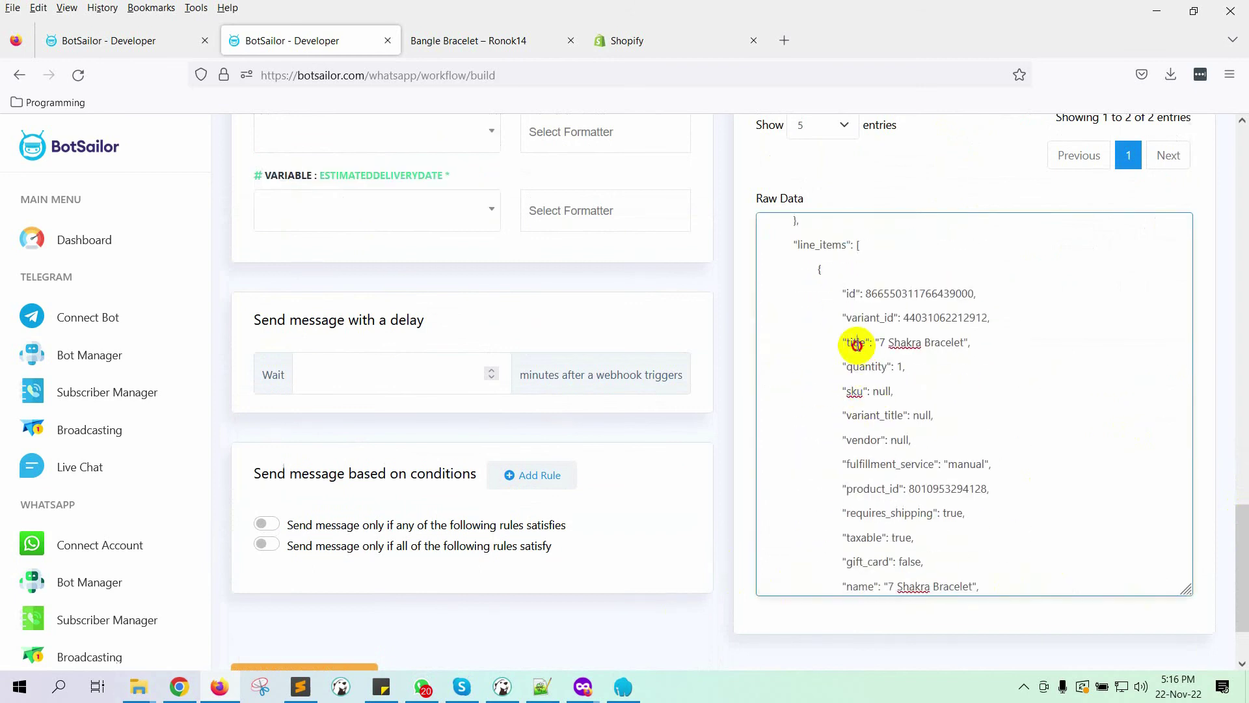
{"action": "scroll", "coordinate": [868, 521], "scroll_direction": "down", "scroll_amount": 3}
{"action": "double_click", "coordinate": [860, 500]}
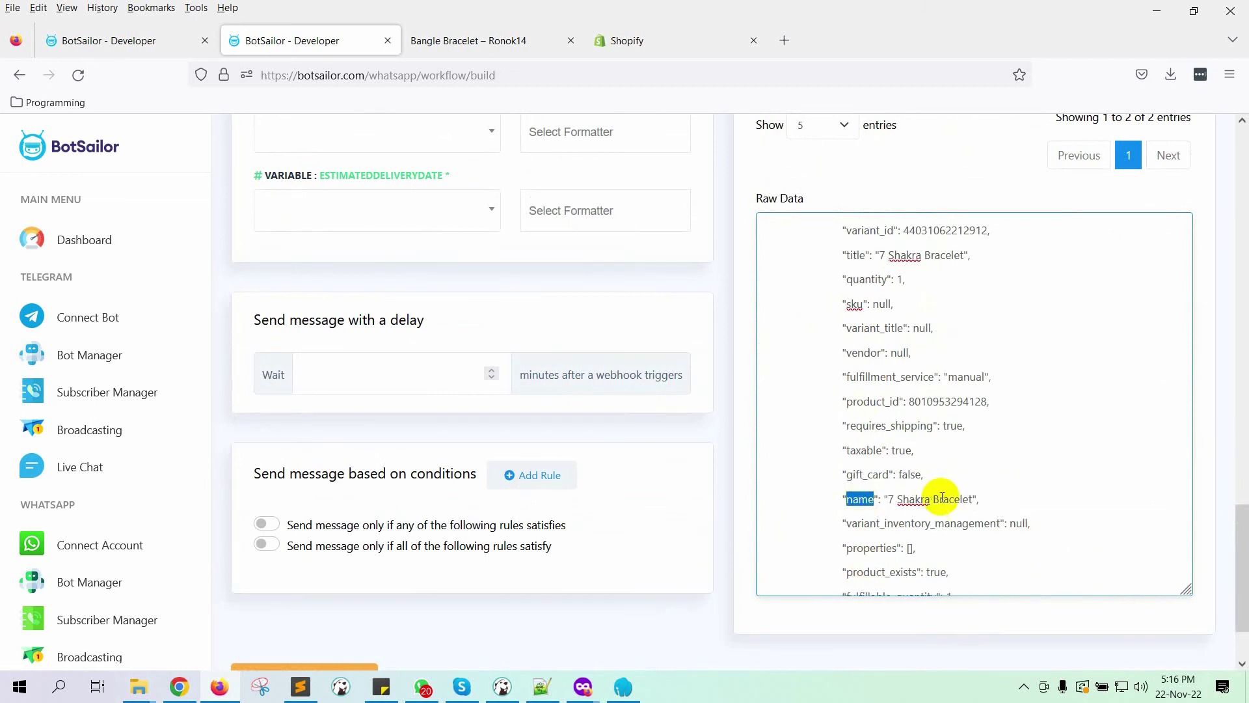
{"action": "scroll", "coordinate": [941, 496], "scroll_direction": "down", "scroll_amount": 9}
Step: Map PRODUCTLIST to line_items and start a blank Data Formatter form
{"action": "left_click_drag", "start_coordinate": [1238, 529], "coordinate": [1238, 442]}
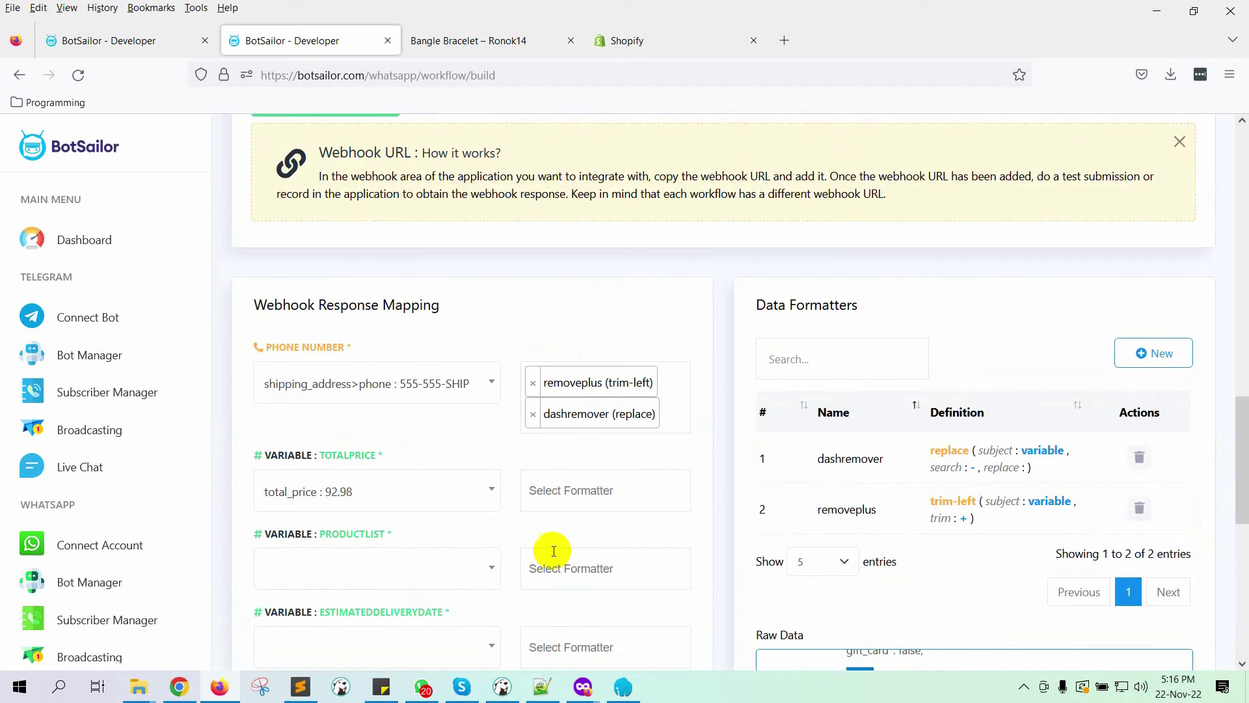
{"action": "scroll", "coordinate": [520, 540], "scroll_direction": "down", "scroll_amount": 2}
{"action": "left_click", "coordinate": [390, 479]}
{"action": "scroll", "coordinate": [418, 390], "scroll_direction": "down", "scroll_amount": 10}
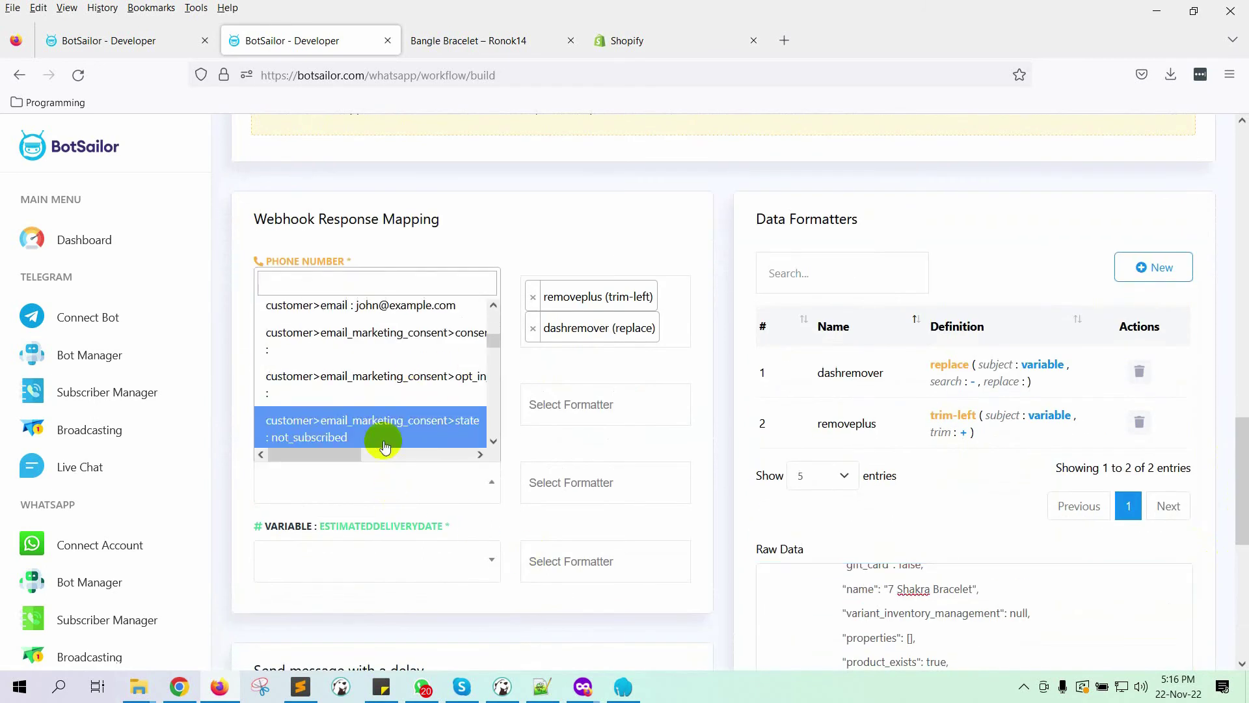
{"action": "left_click_drag", "start_coordinate": [496, 386], "coordinate": [490, 423]}
{"action": "left_click", "coordinate": [319, 372]}
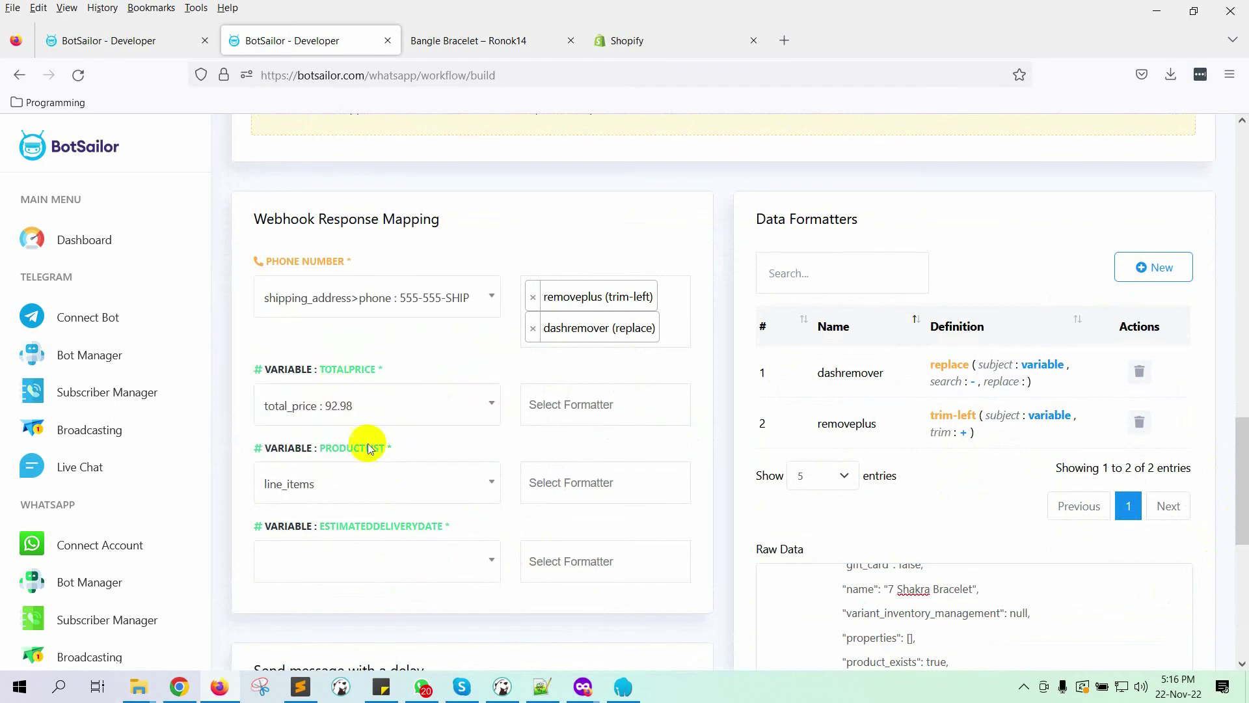
{"action": "left_click", "coordinate": [1147, 268]}
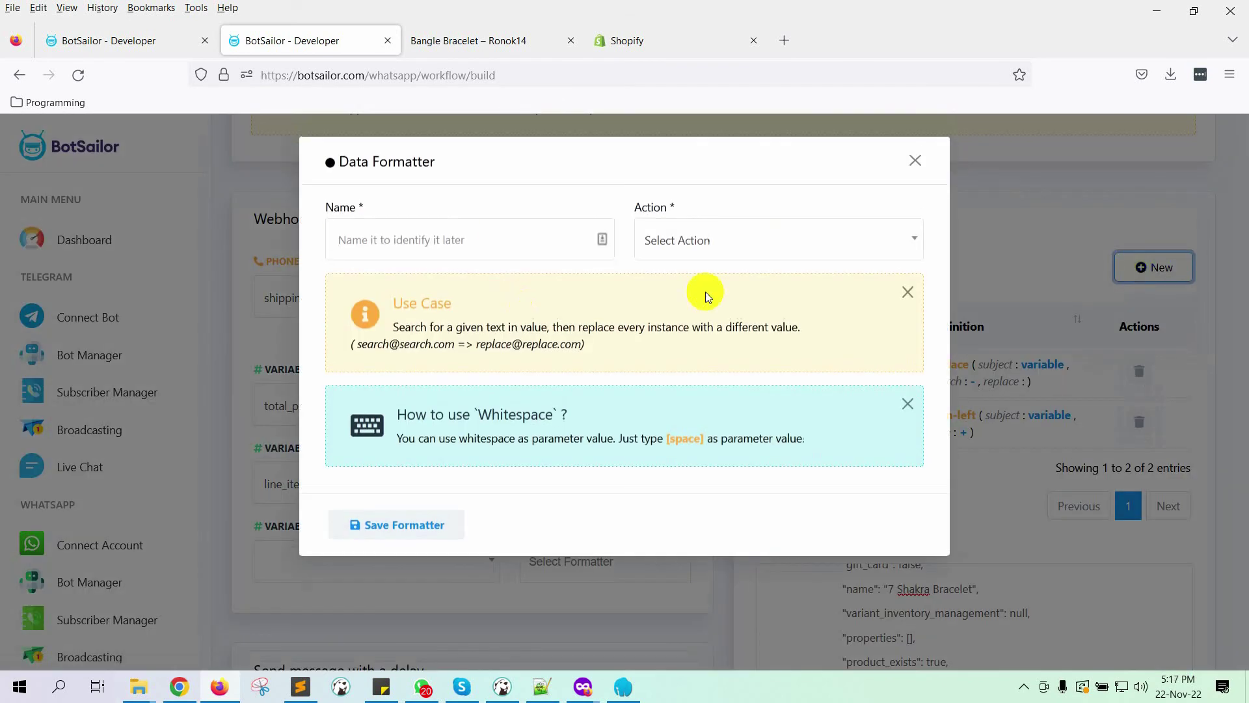
Step: Name the new formatter 'Product List Formatter' with the Concat List Items action
{"action": "left_click", "coordinate": [498, 244]}
{"action": "type", "text": "pr"}
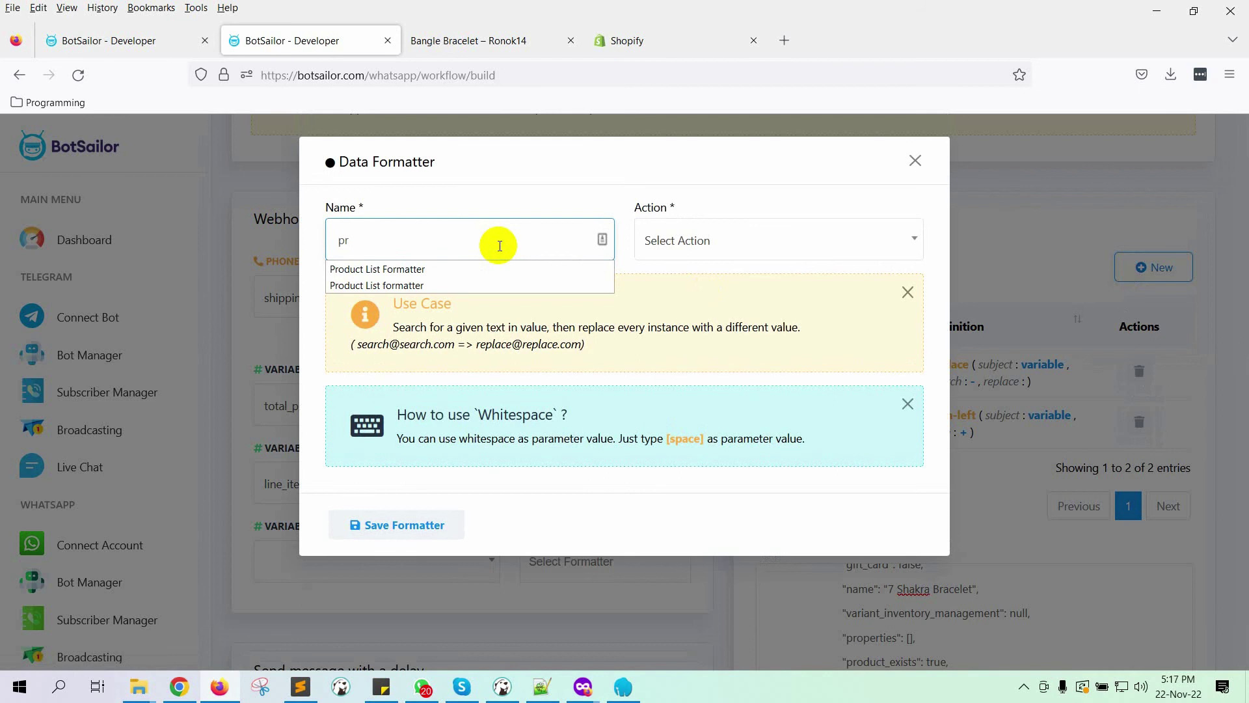
{"action": "left_click", "coordinate": [500, 269]}
{"action": "left_click", "coordinate": [775, 258]}
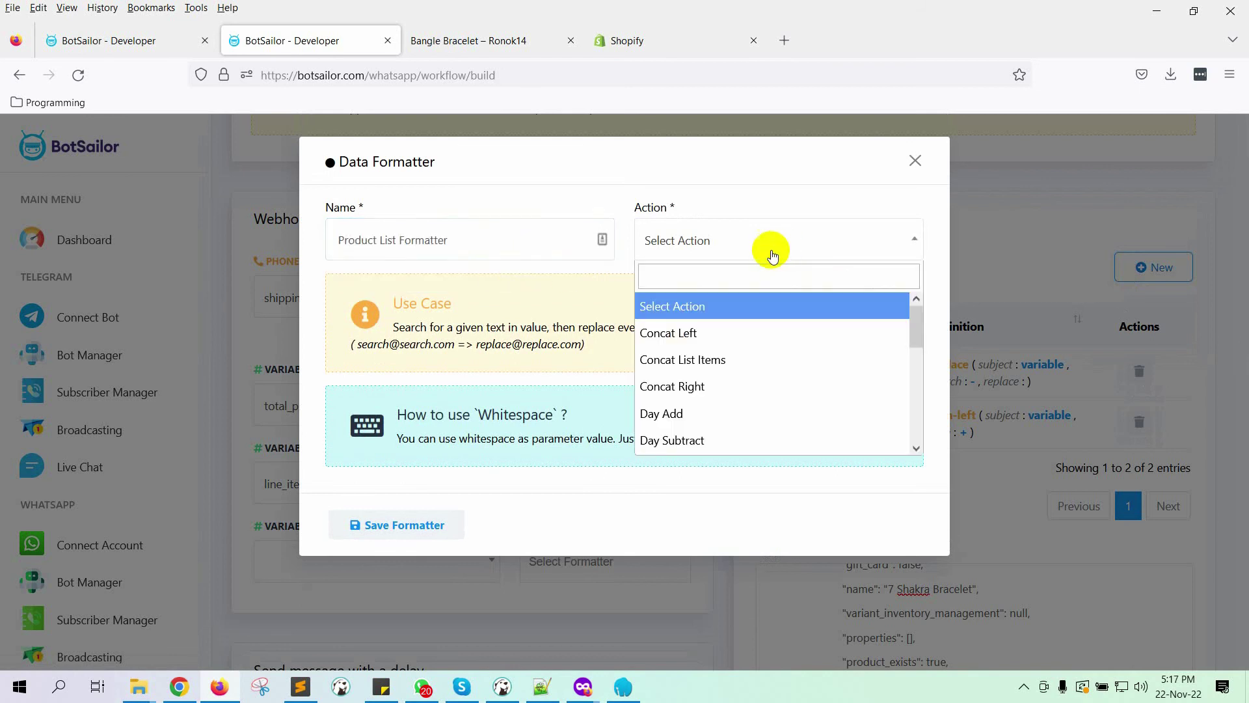
{"action": "left_click", "coordinate": [721, 360]}
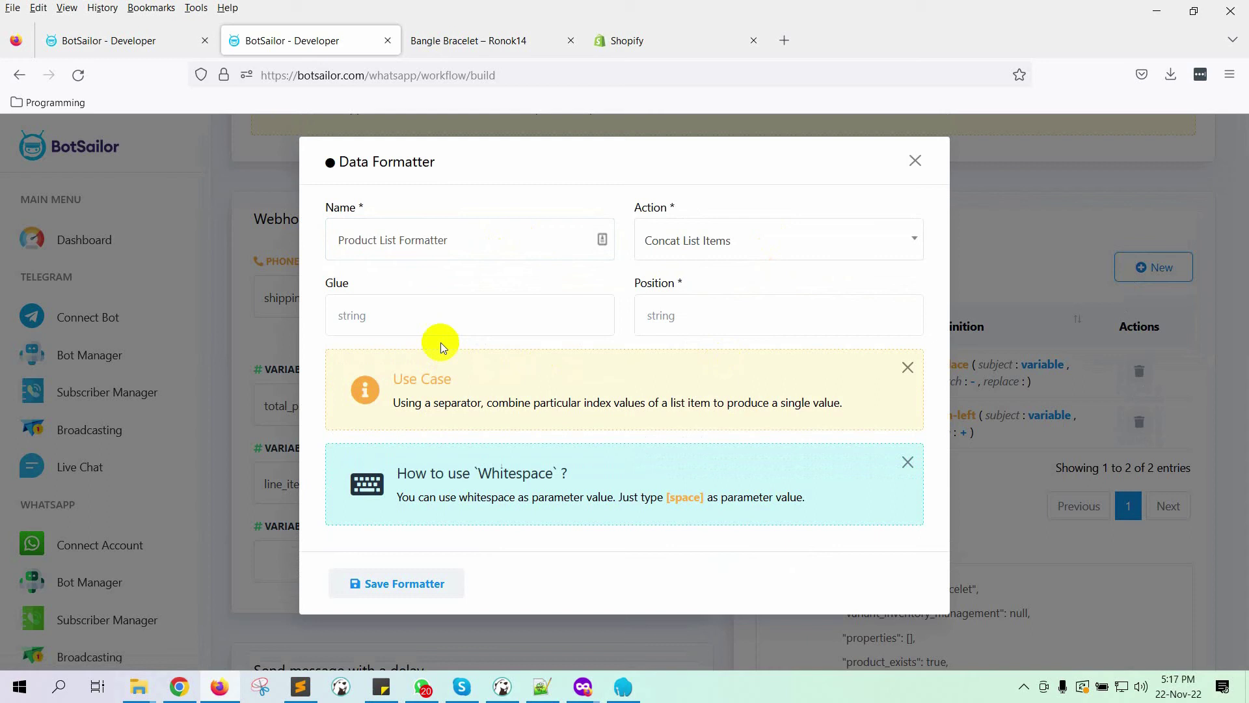
Step: Set Glue to ',' and Position to 'name', then save the formatter
{"action": "left_click", "coordinate": [441, 325]}
{"action": "type", "text": ","}
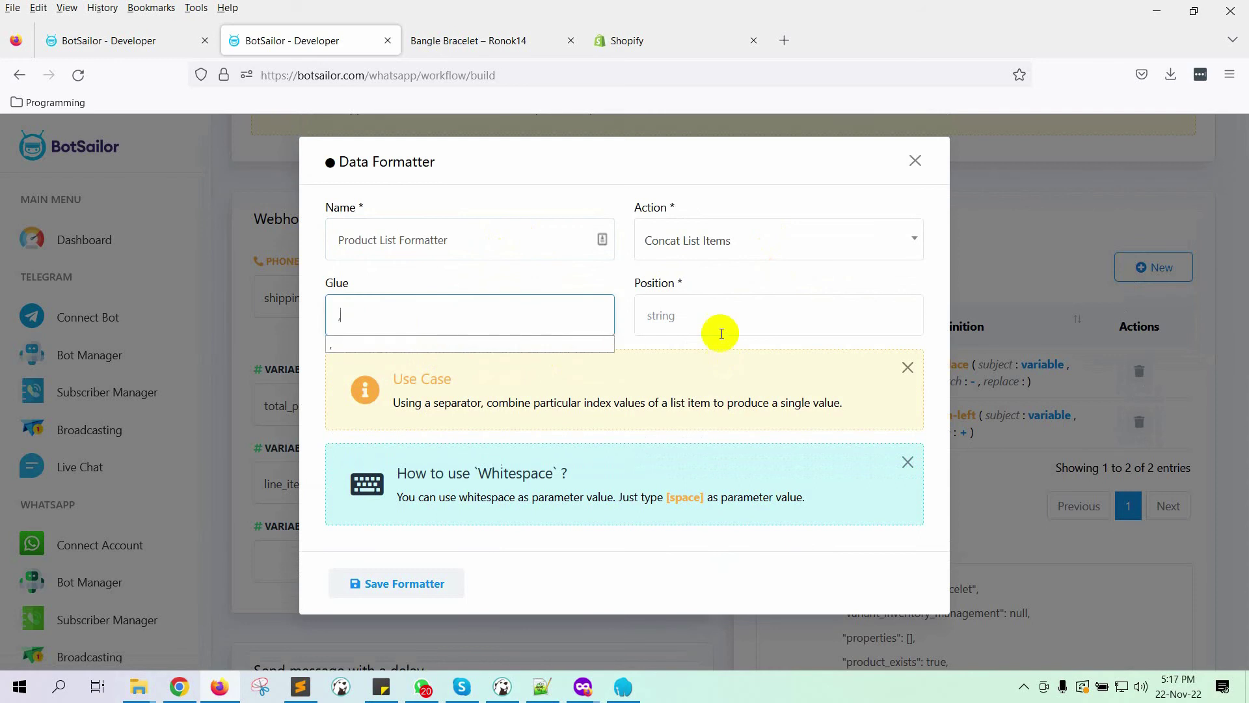
{"action": "left_click", "coordinate": [724, 324]}
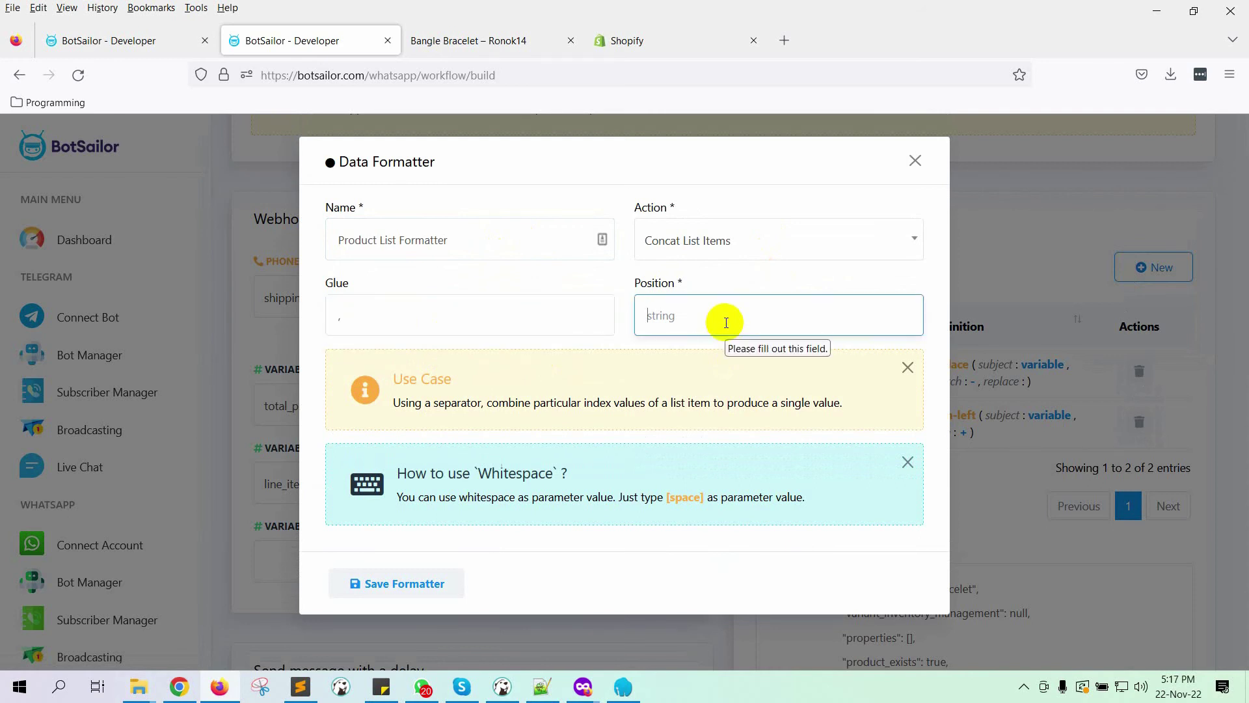
{"action": "type", "text": "name"}
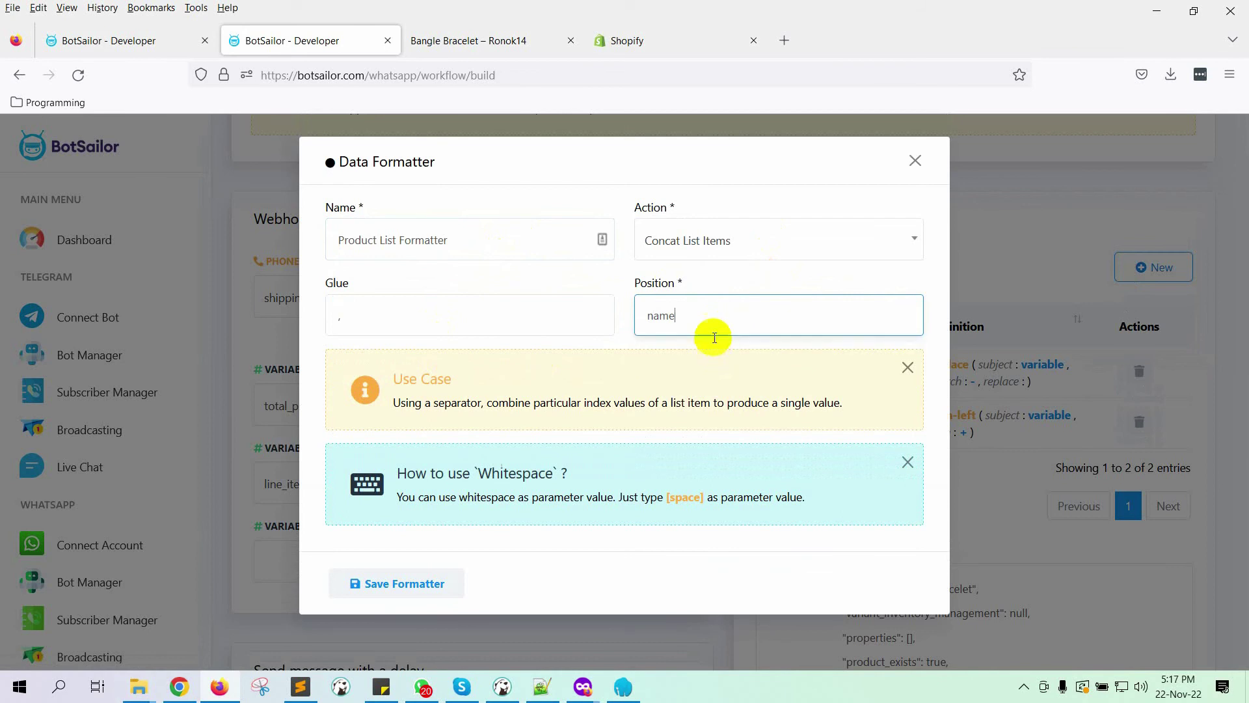
{"action": "left_click", "coordinate": [403, 588]}
{"action": "left_click", "coordinate": [915, 161]}
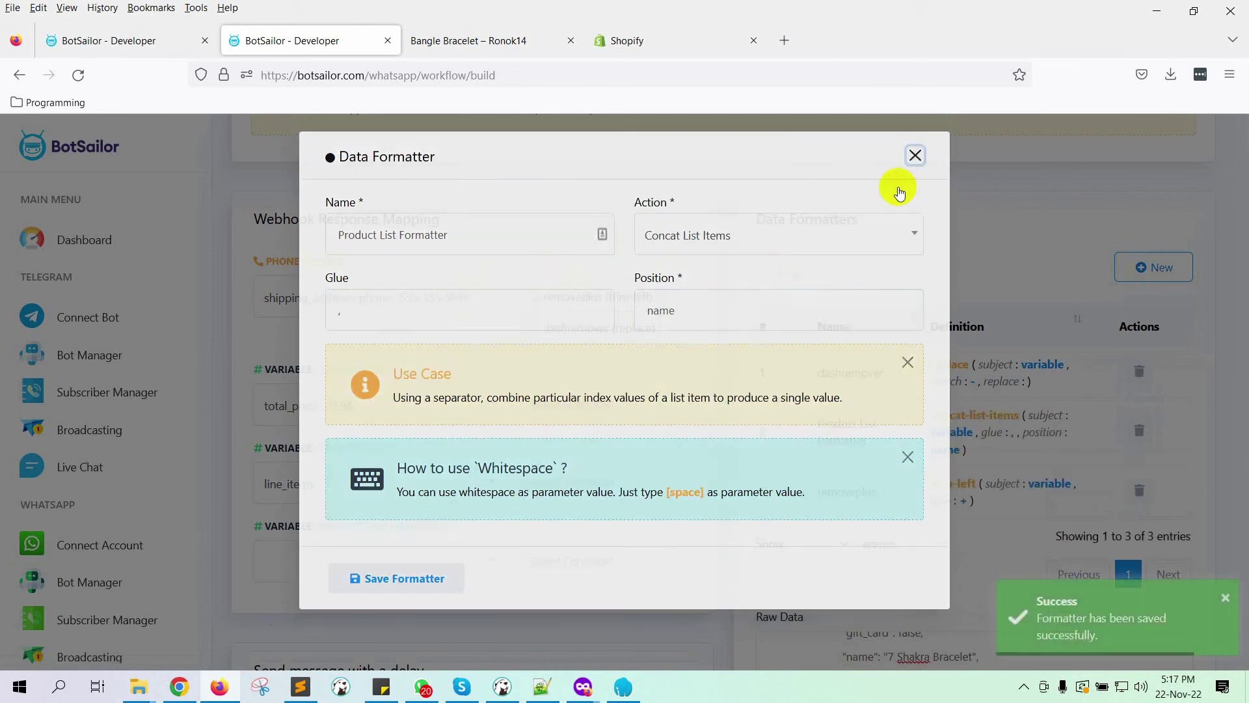
{"action": "scroll", "coordinate": [473, 442], "scroll_direction": "down", "scroll_amount": 2}
{"action": "left_click", "coordinate": [603, 391]}
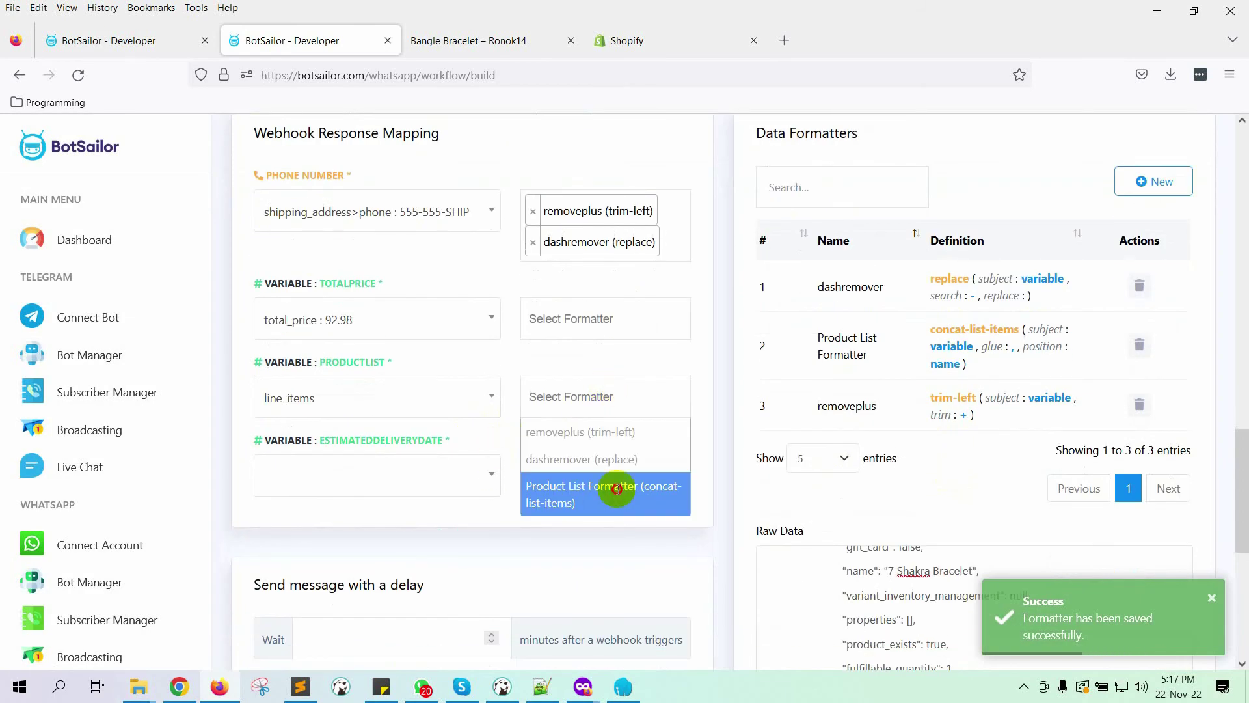
Step: Apply Product List Formatter to PRODUCTLIST and map ESTIMATEDDELIVERYDATE to created_at (2022-11-22T17:14:42+06:00)
{"action": "left_click", "coordinate": [602, 485]}
{"action": "scroll", "coordinate": [411, 492], "scroll_direction": "down", "scroll_amount": 3}
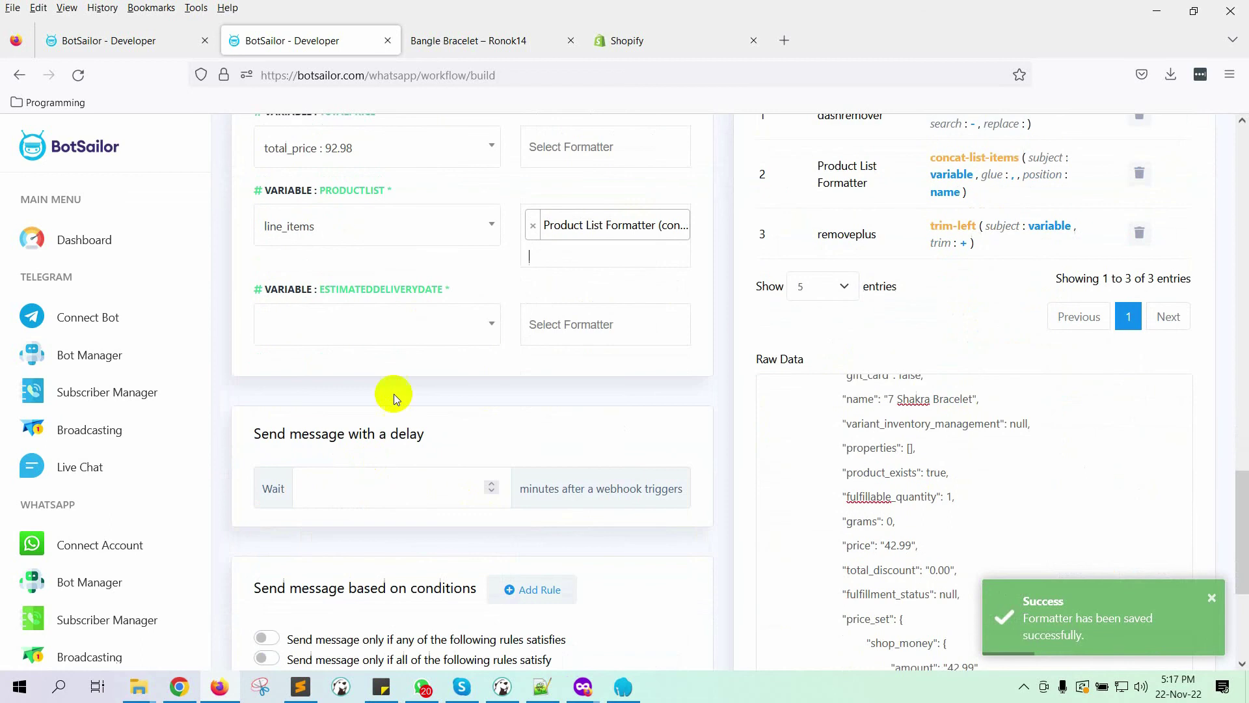
{"action": "left_click", "coordinate": [426, 333]}
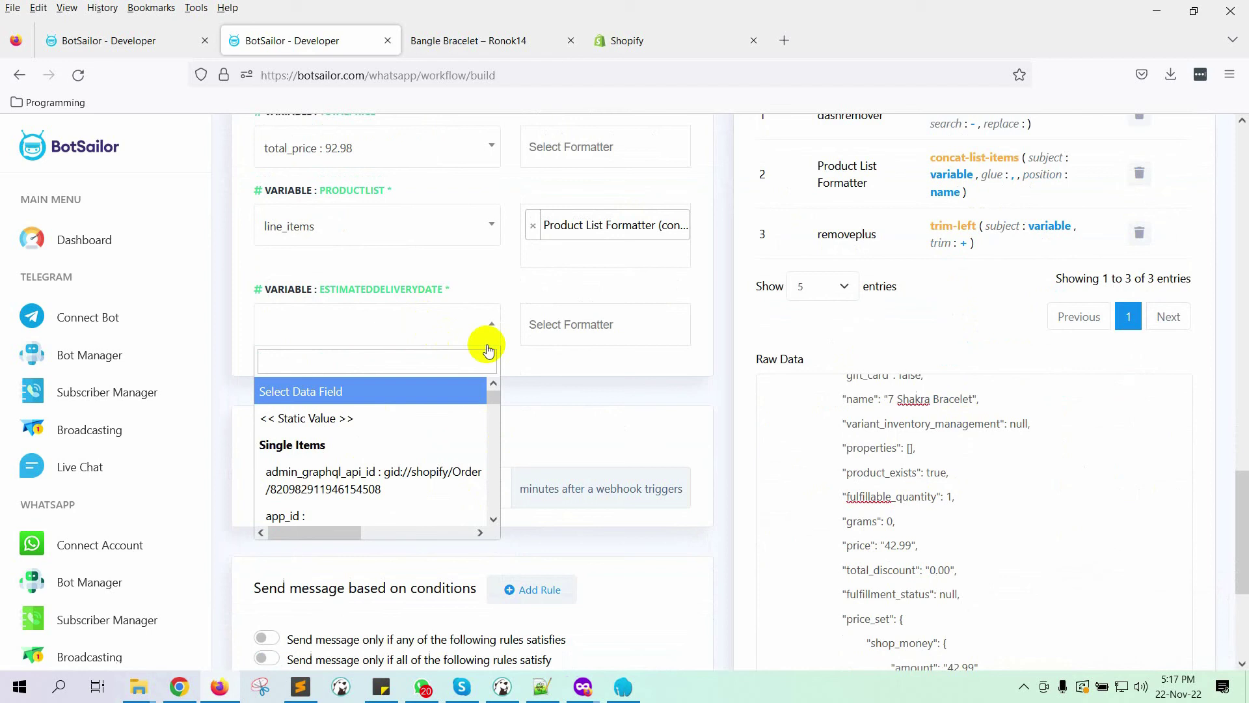
{"action": "scroll", "coordinate": [956, 579], "scroll_direction": "down", "scroll_amount": 10}
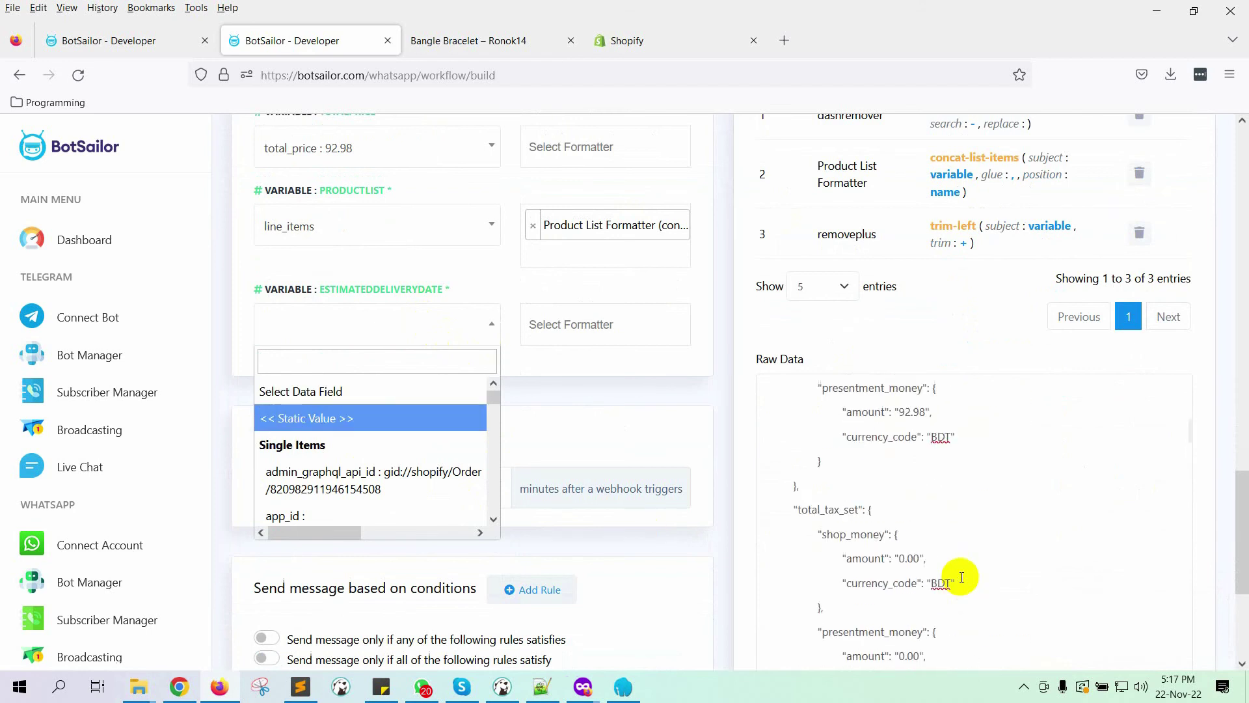
{"action": "scroll", "coordinate": [959, 587], "scroll_direction": "up", "scroll_amount": 10}
{"action": "double_click", "coordinate": [825, 492]}
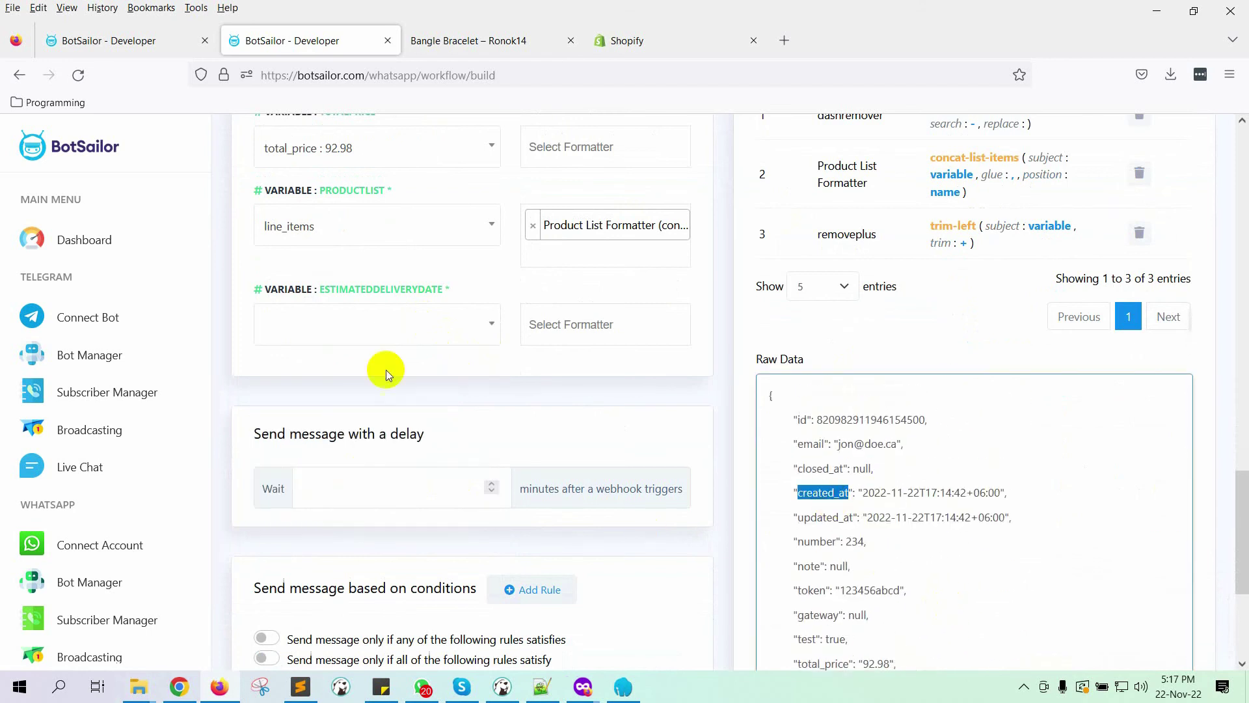
{"action": "left_click", "coordinate": [349, 319]}
{"action": "type", "text": "crea"}
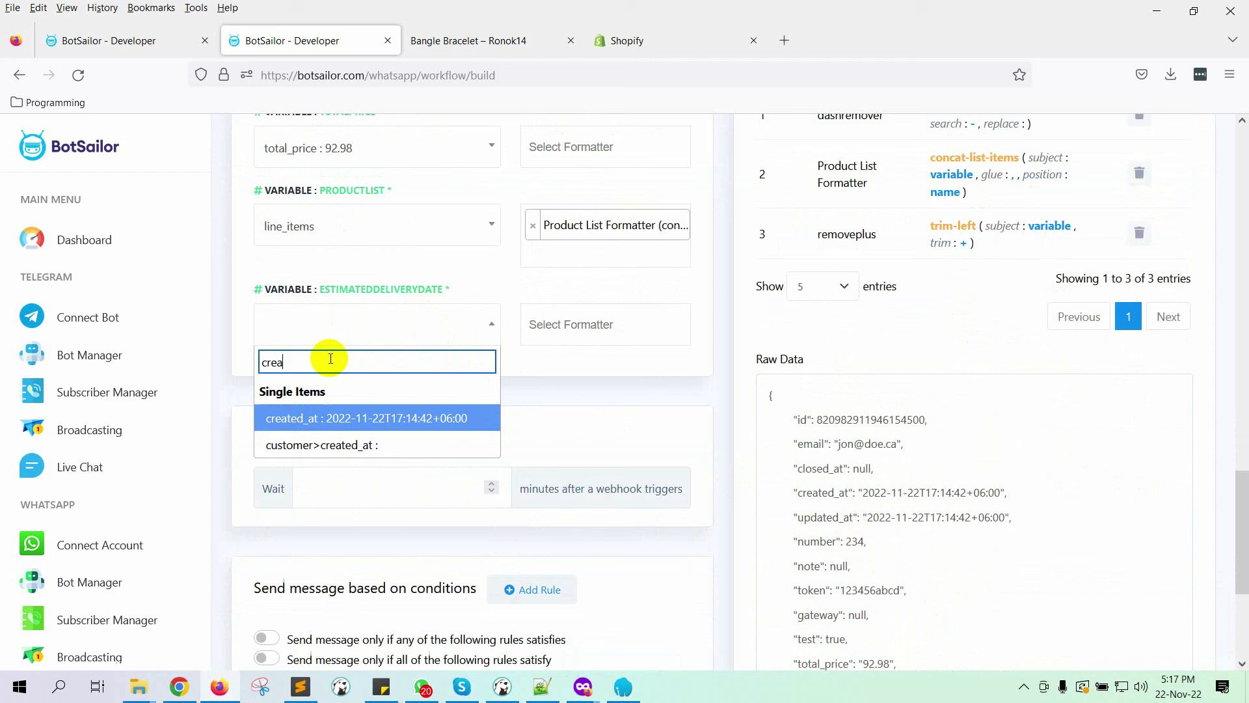
{"action": "left_click", "coordinate": [353, 418]}
Step: Start another data formatter named 'deliverydate'
{"action": "scroll", "coordinate": [938, 292], "scroll_direction": "up", "scroll_amount": 5}
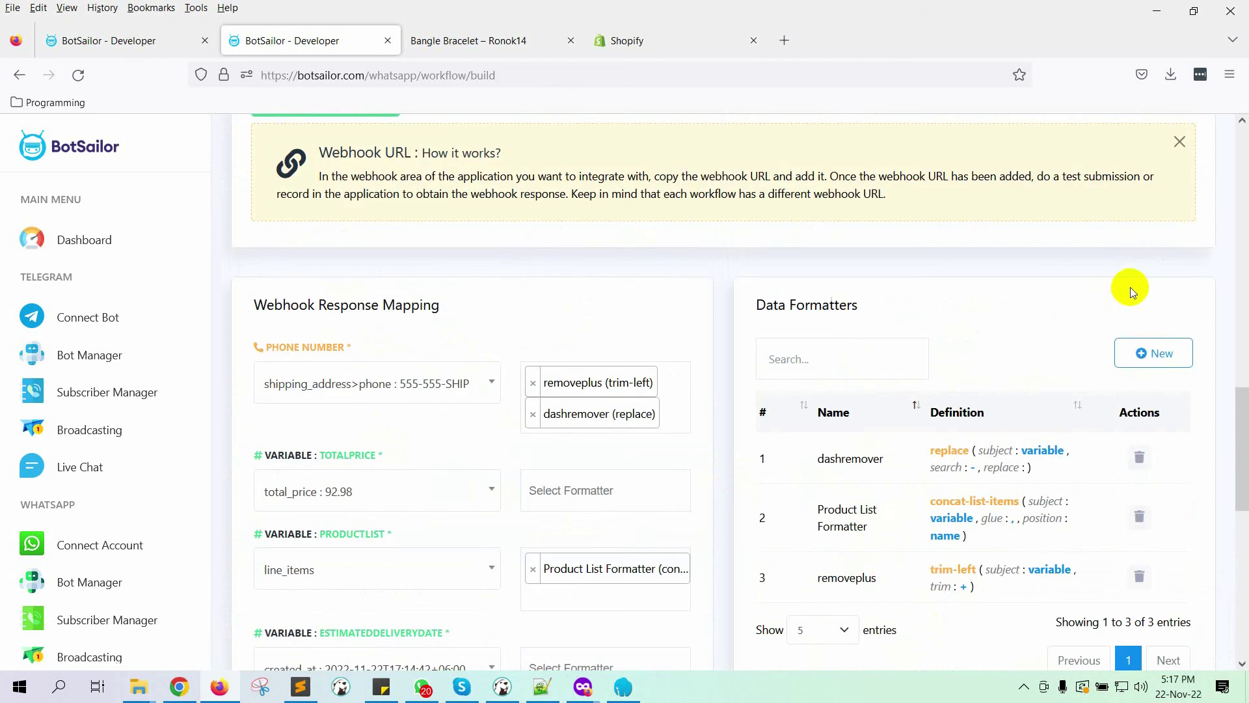
{"action": "left_click", "coordinate": [1154, 353]}
{"action": "left_click", "coordinate": [388, 240]}
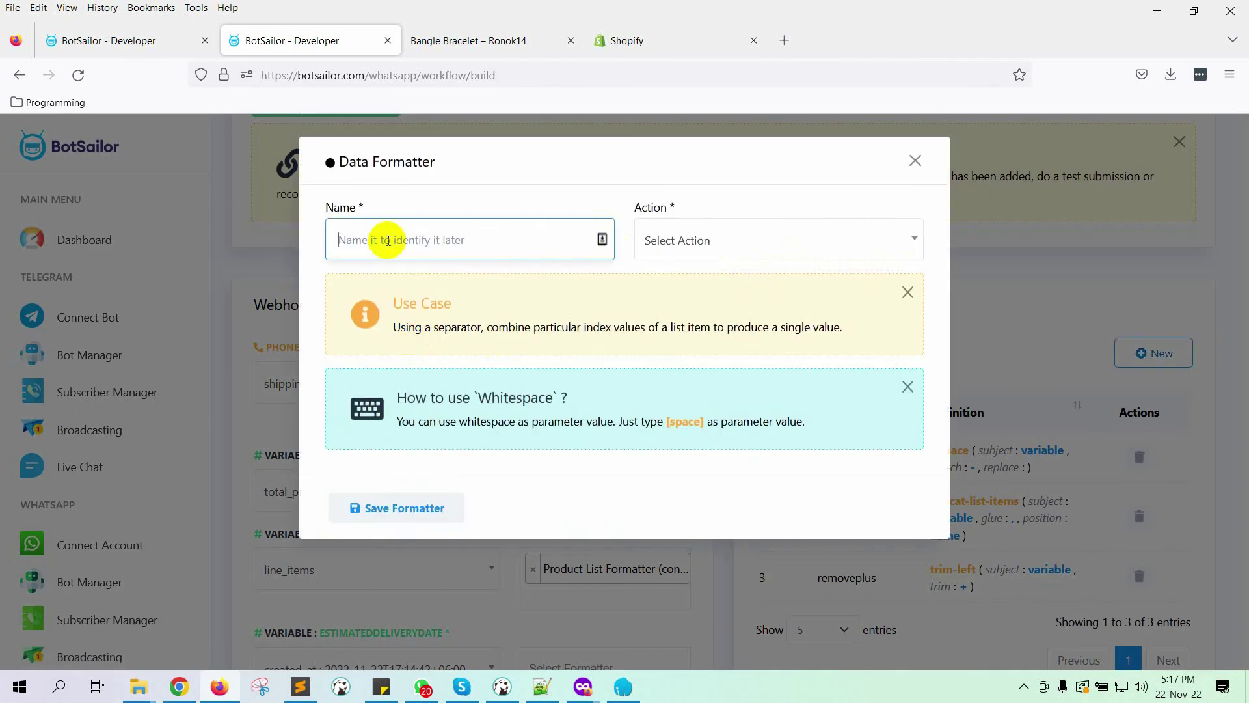
{"action": "type", "text": "e"}
{"action": "key", "text": "BackSpace"}
{"action": "type", "text": "deliverydate"}
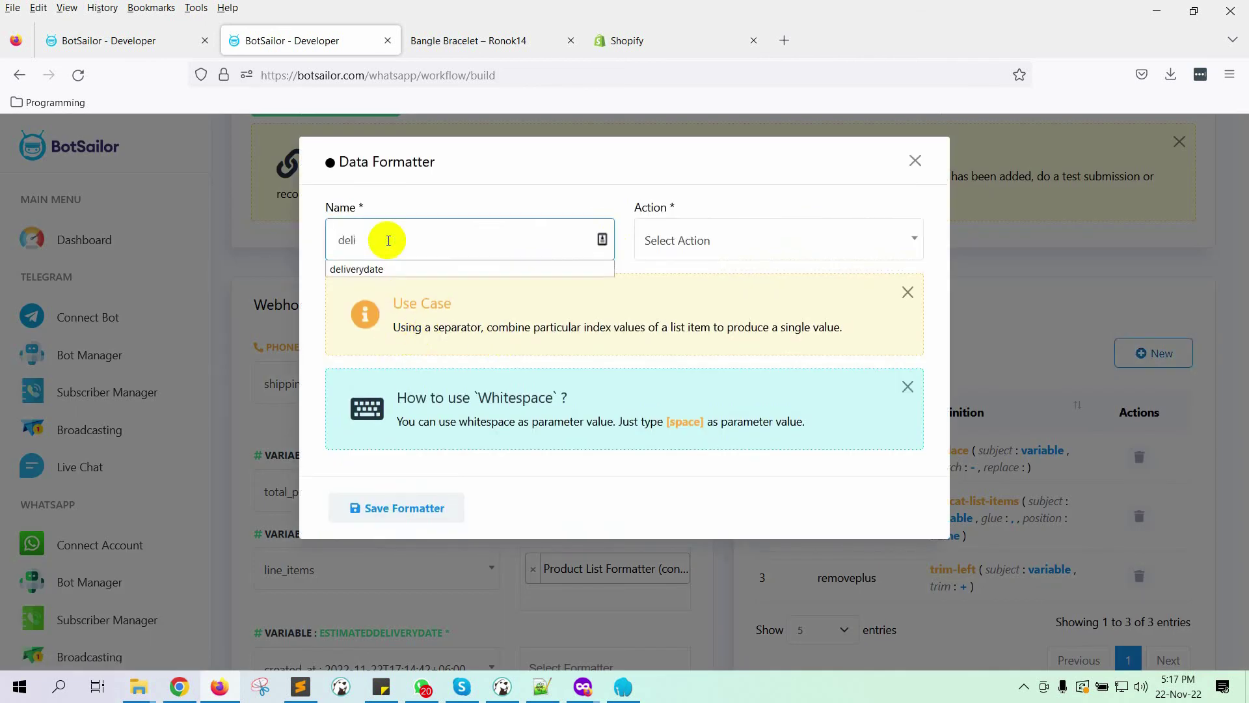
Step: Set the deliverydate action to Day Add with 7 days and save it
{"action": "left_click", "coordinate": [732, 242]}
{"action": "scroll", "coordinate": [749, 384], "scroll_direction": "down", "scroll_amount": 5}
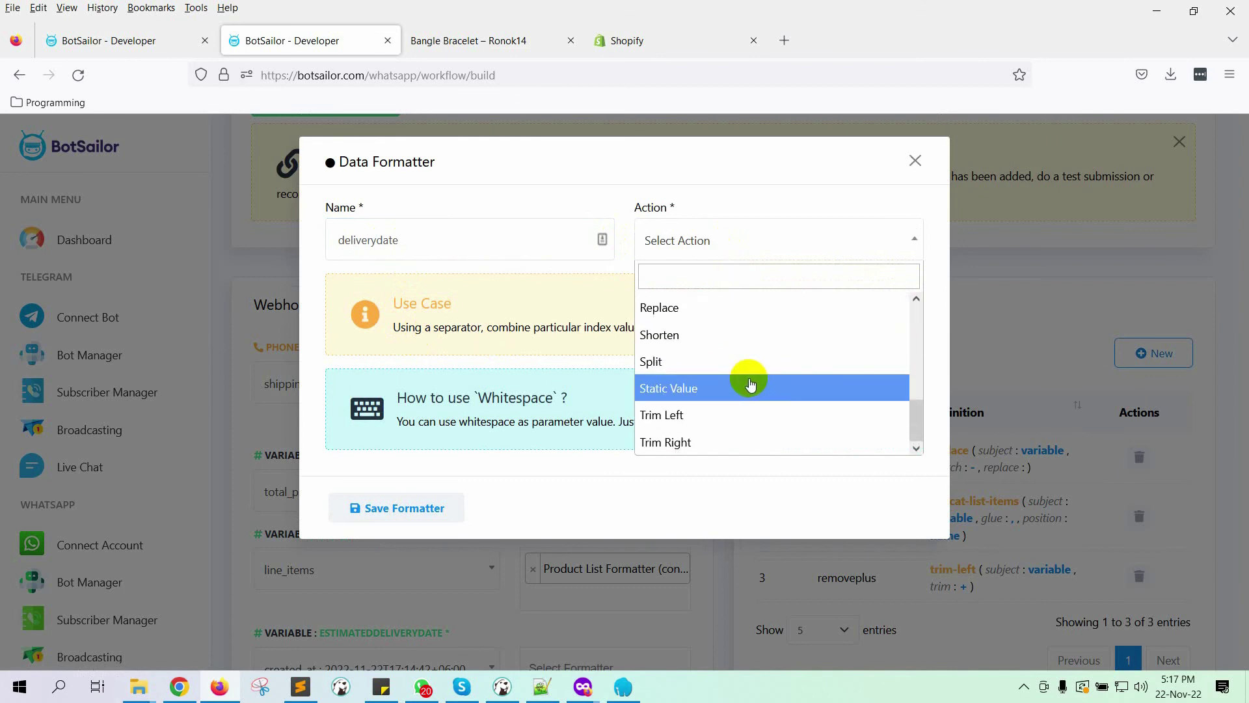
{"action": "scroll", "coordinate": [729, 416], "scroll_direction": "up", "scroll_amount": 5}
{"action": "left_click", "coordinate": [688, 416]}
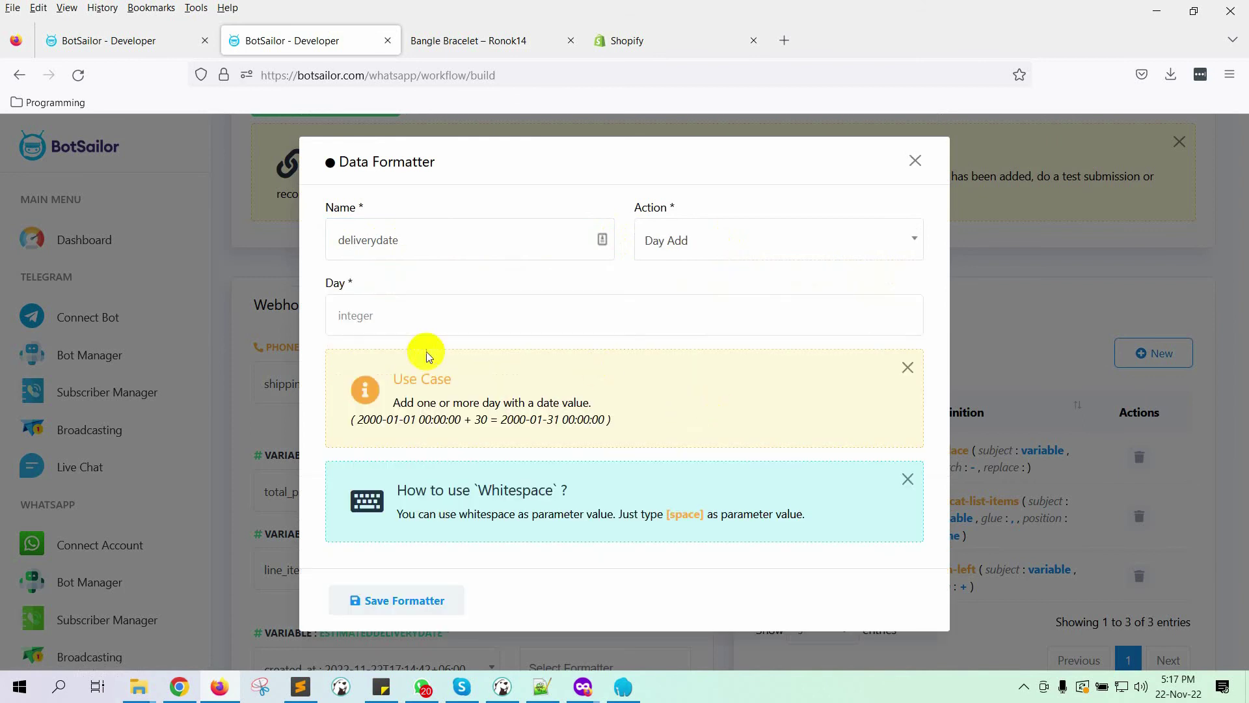
{"action": "left_click", "coordinate": [426, 315]}
{"action": "type", "text": "7"}
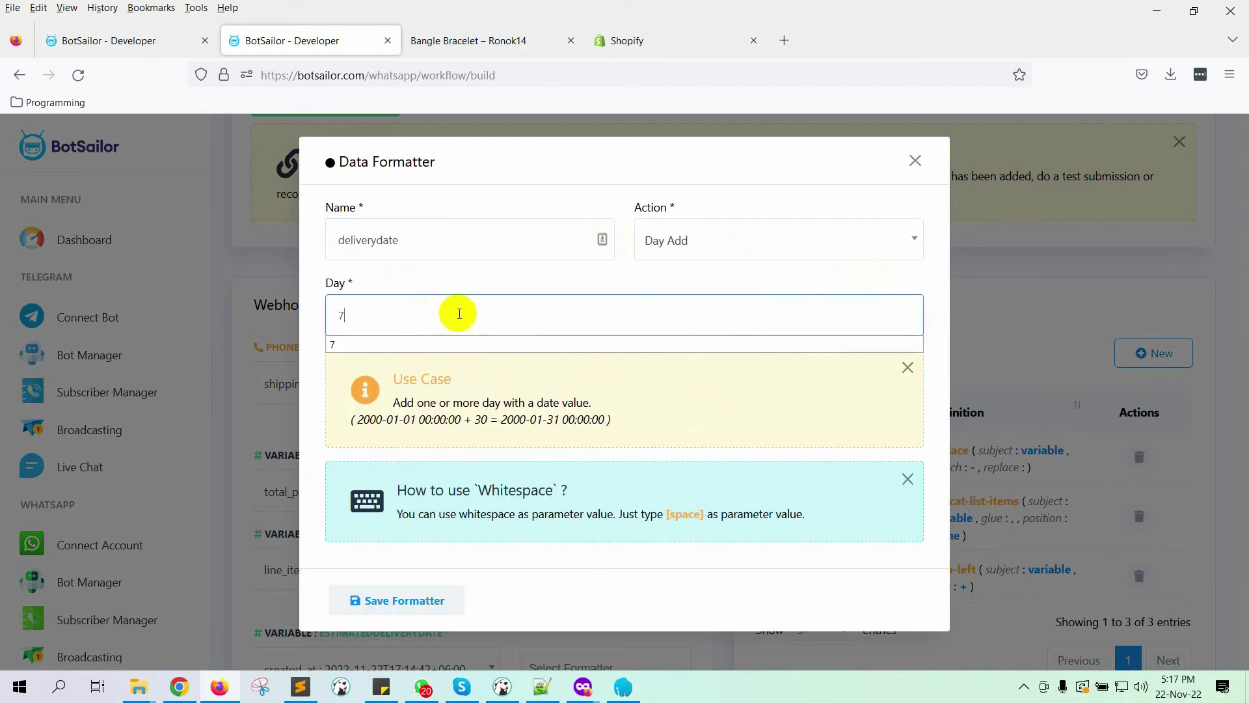
{"action": "left_click", "coordinate": [770, 171]}
{"action": "left_click", "coordinate": [375, 602]}
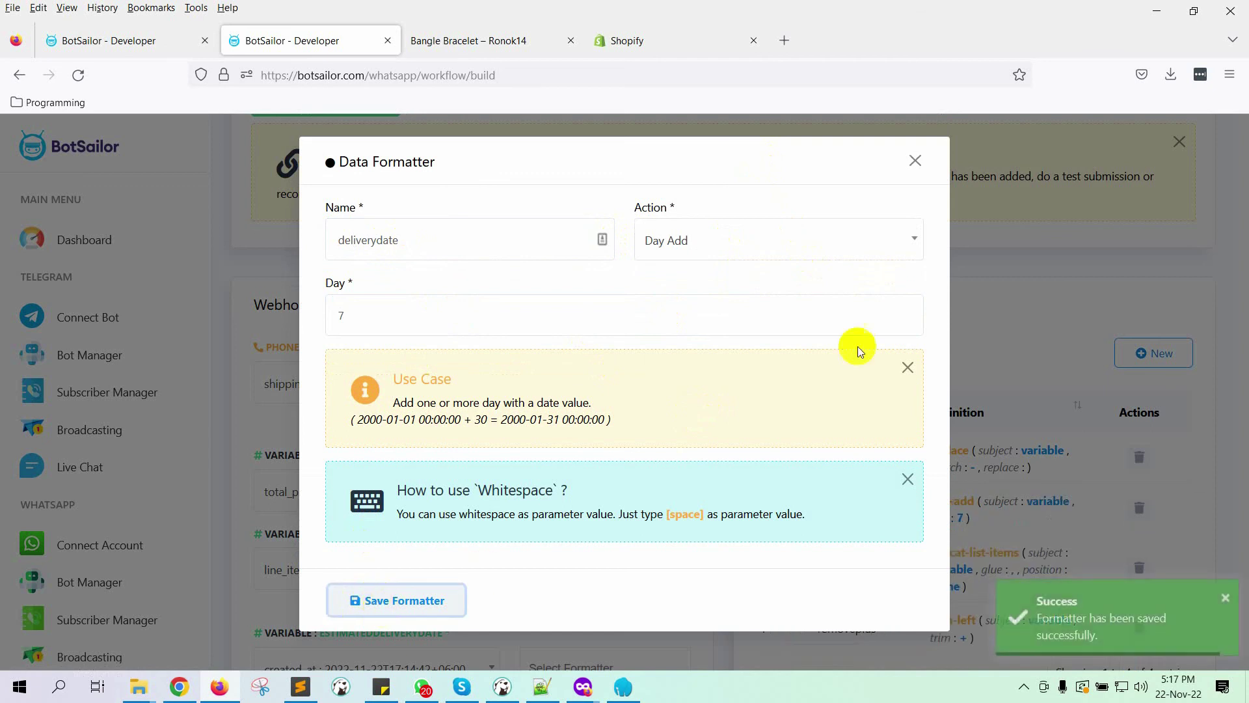
{"action": "left_click", "coordinate": [918, 161]}
{"action": "scroll", "coordinate": [680, 292], "scroll_direction": "down", "scroll_amount": 5}
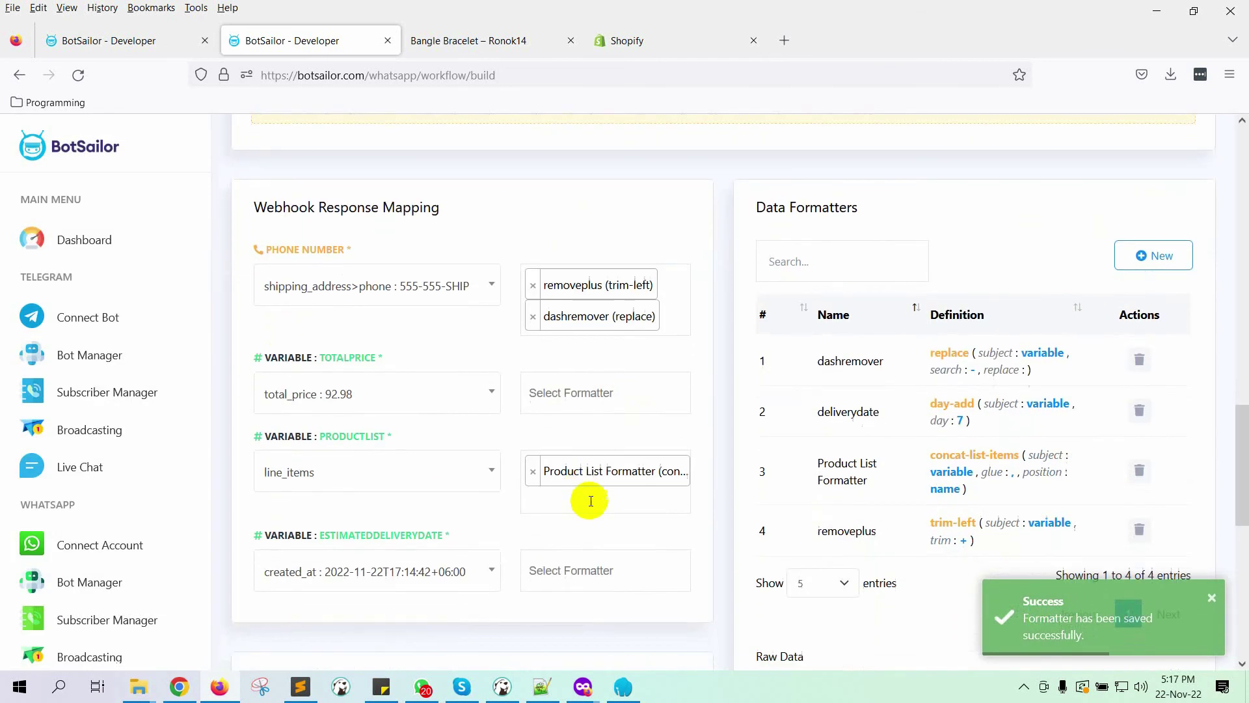
{"action": "left_click", "coordinate": [618, 398]}
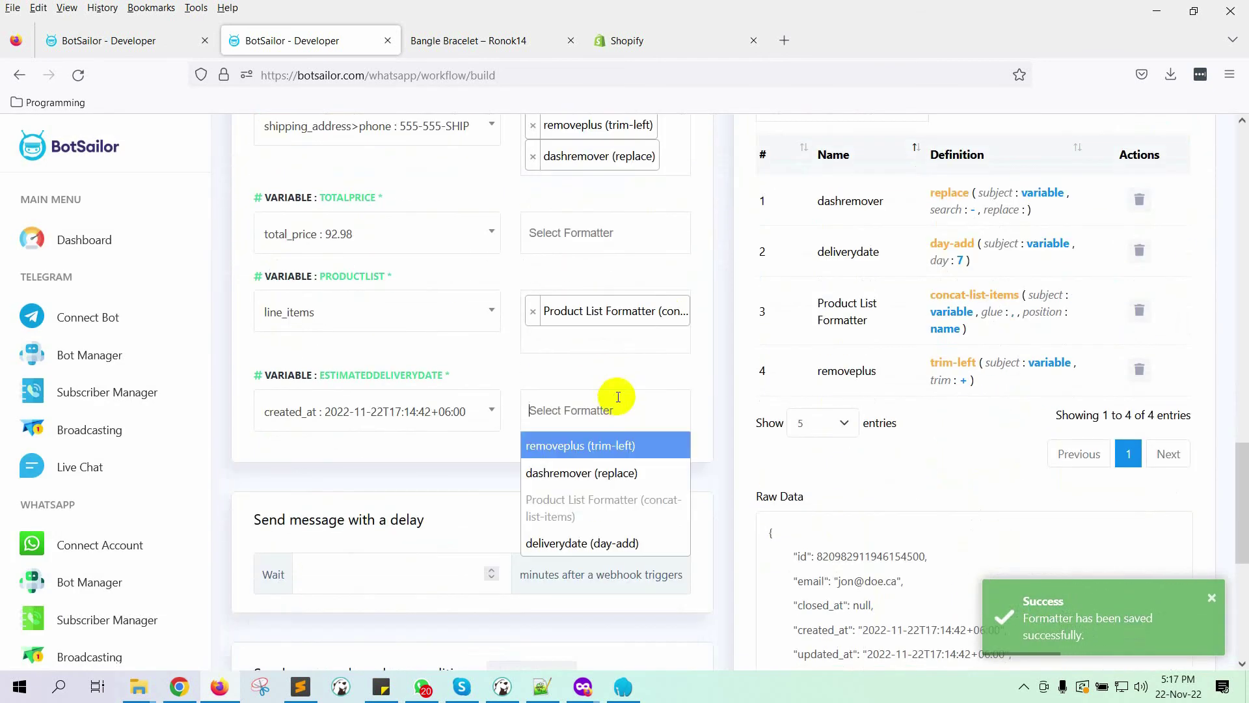
Step: Apply the deliverydate formatter to ESTIMATEDDELIVERYDATE and save the webhook workflow
{"action": "left_click", "coordinate": [615, 540]}
{"action": "scroll", "coordinate": [697, 393], "scroll_direction": "down", "scroll_amount": 4}
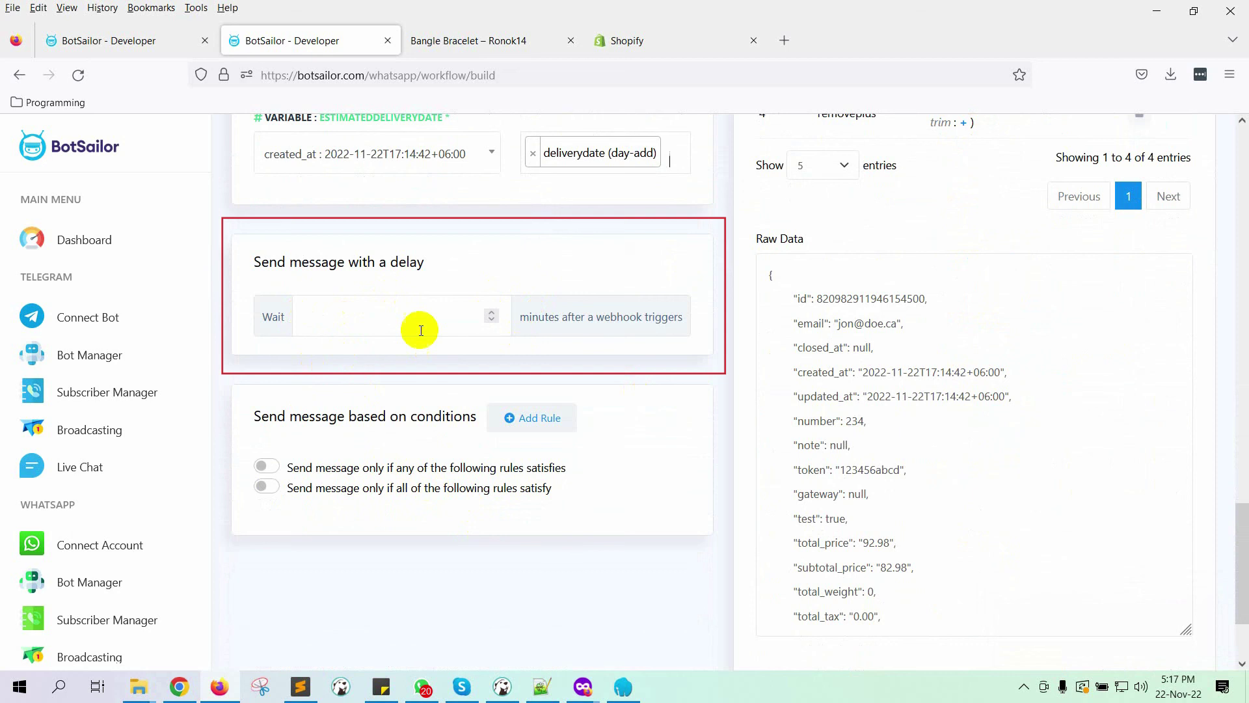
{"action": "scroll", "coordinate": [345, 502], "scroll_direction": "down", "scroll_amount": 2}
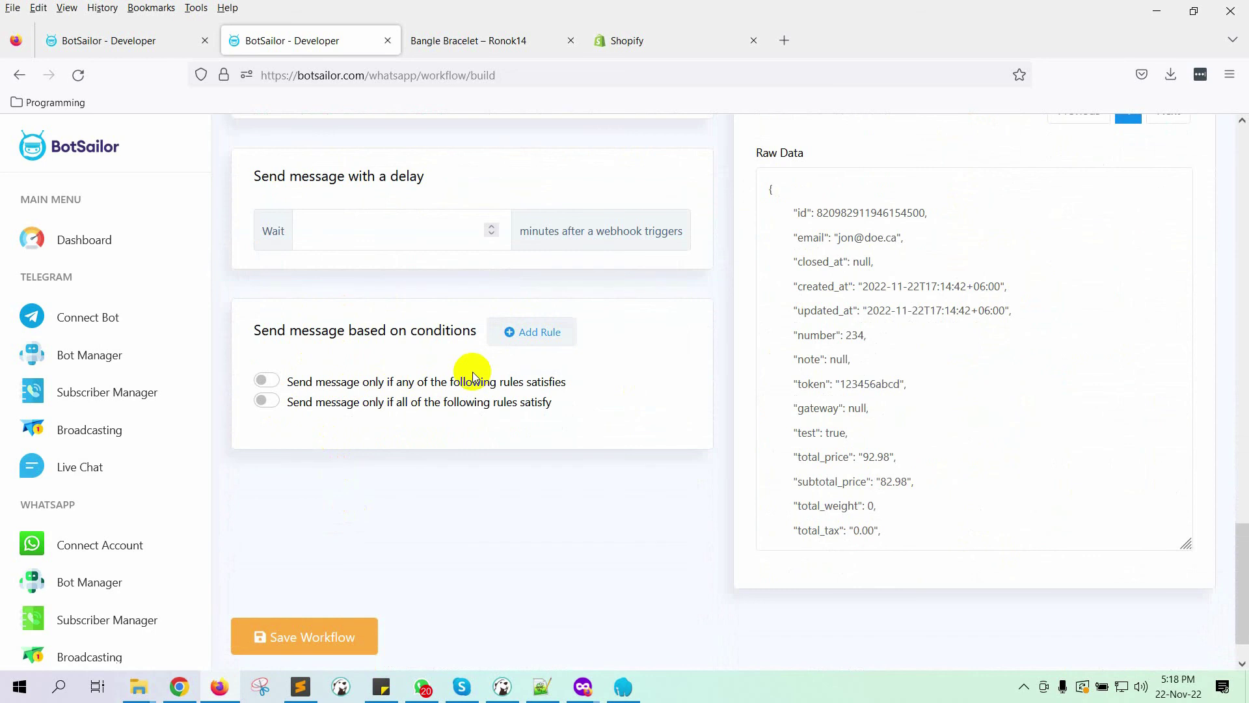
{"action": "left_click", "coordinate": [330, 635]}
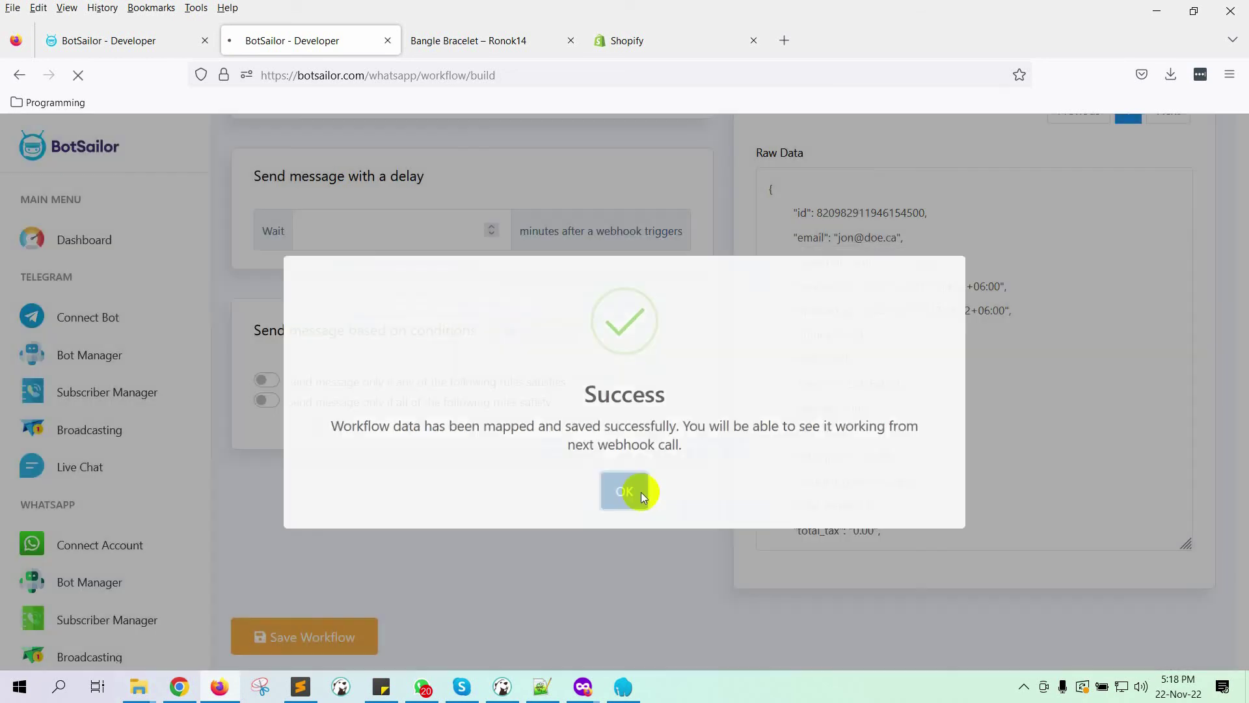
{"action": "left_click", "coordinate": [635, 492]}
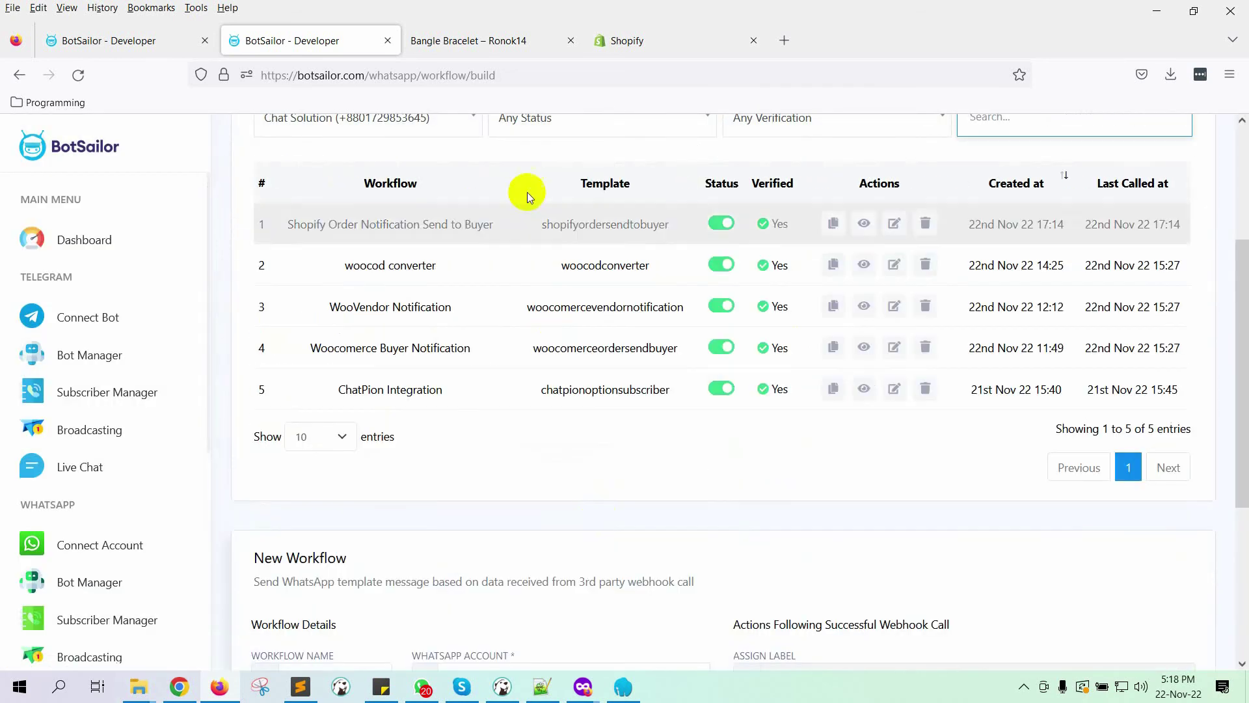
Step: Go to the Bangle Bracelet storefront home page and open the Anchor Bracelet Mens product
{"action": "left_click", "coordinate": [655, 52]}
{"action": "scroll", "coordinate": [594, 371], "scroll_direction": "up", "scroll_amount": 5}
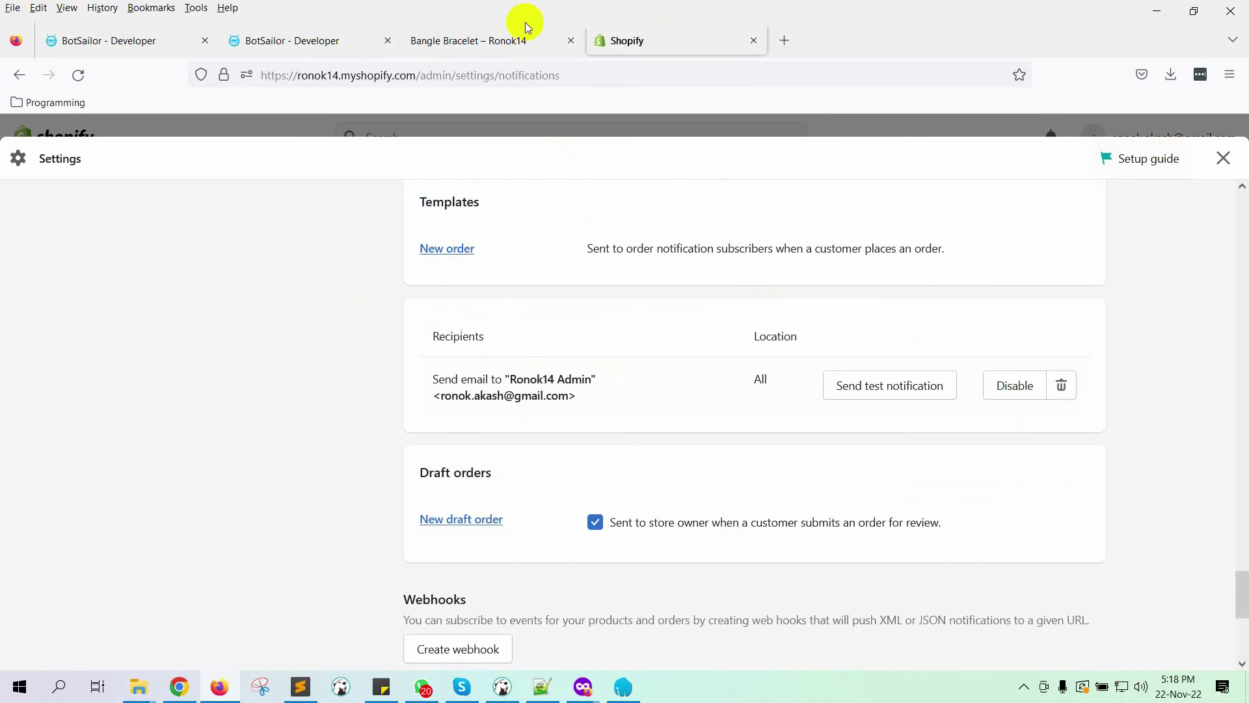
{"action": "left_click", "coordinate": [477, 42]}
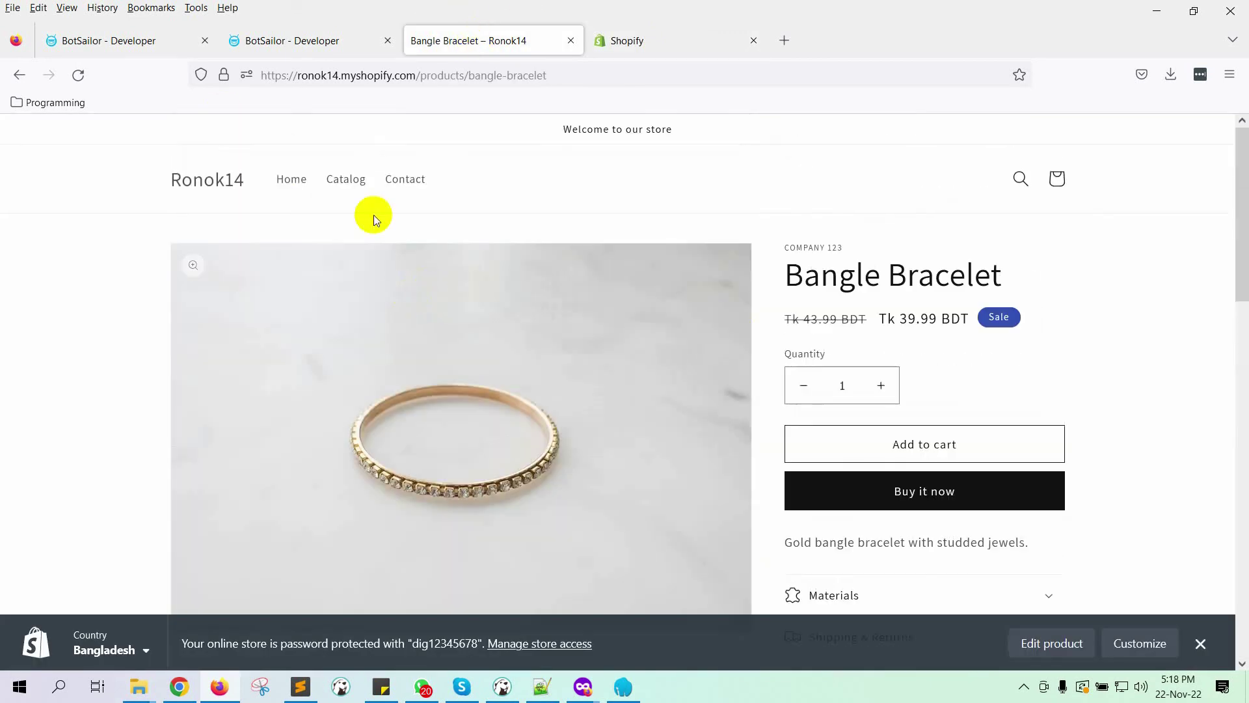
{"action": "left_click", "coordinate": [301, 189]}
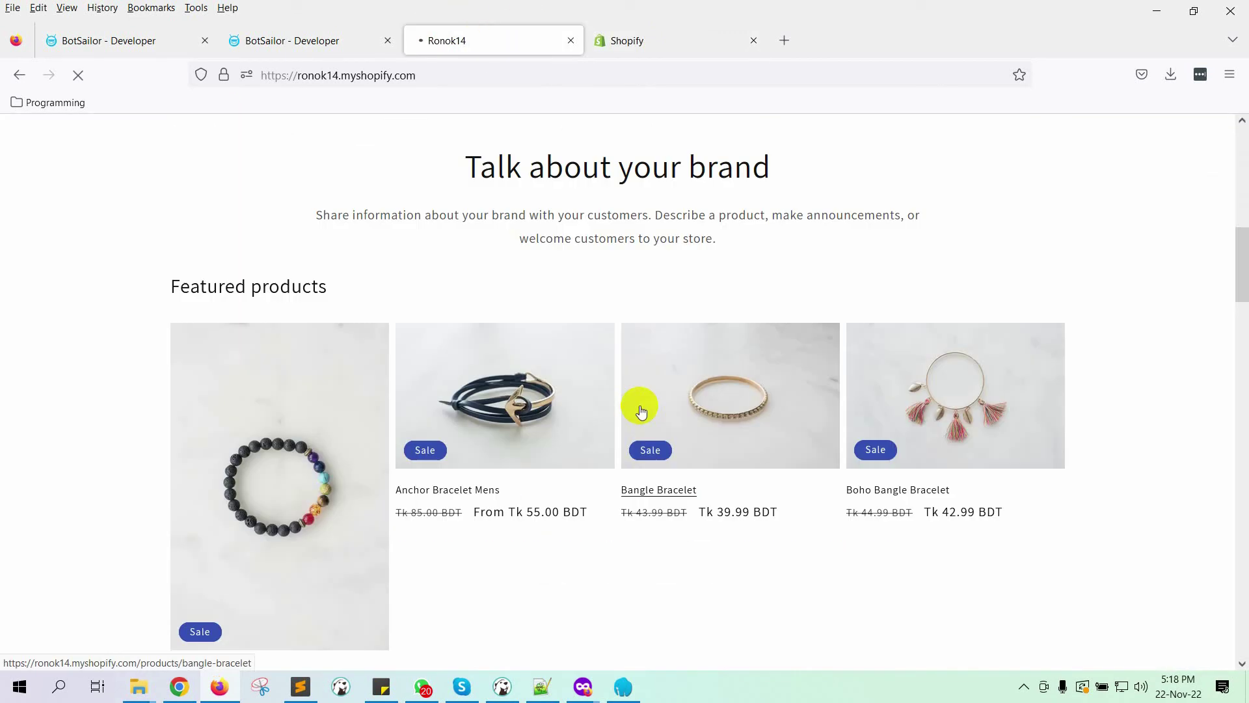
{"action": "scroll", "coordinate": [440, 397], "scroll_direction": "down", "scroll_amount": 1}
{"action": "left_click", "coordinate": [440, 397]}
Step: Fill in the shipping first and last name, address, city, postal code and phone number
{"action": "scroll", "coordinate": [864, 427], "scroll_direction": "down", "scroll_amount": 2}
{"action": "left_click", "coordinate": [948, 501]}
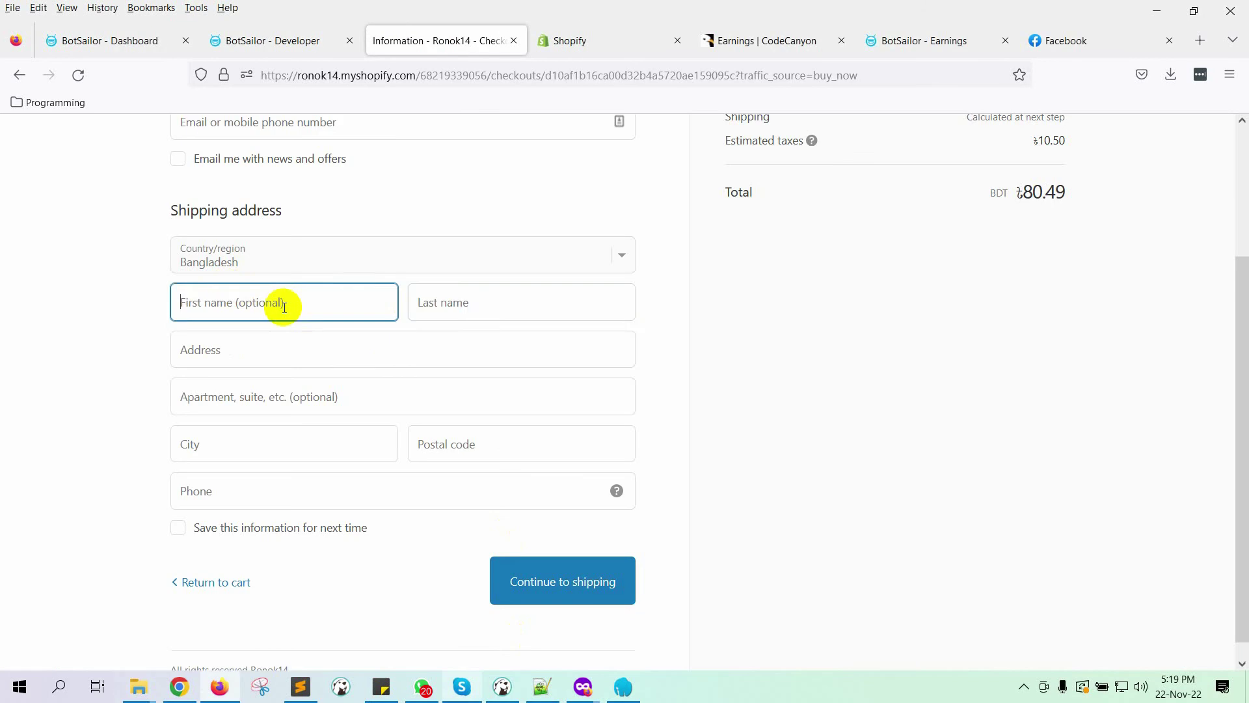
{"action": "key", "text": "Tab"}
{"action": "key", "text": "Tab"}
{"action": "type", "text": "Test Address"}
{"action": "left_click", "coordinate": [257, 444]}
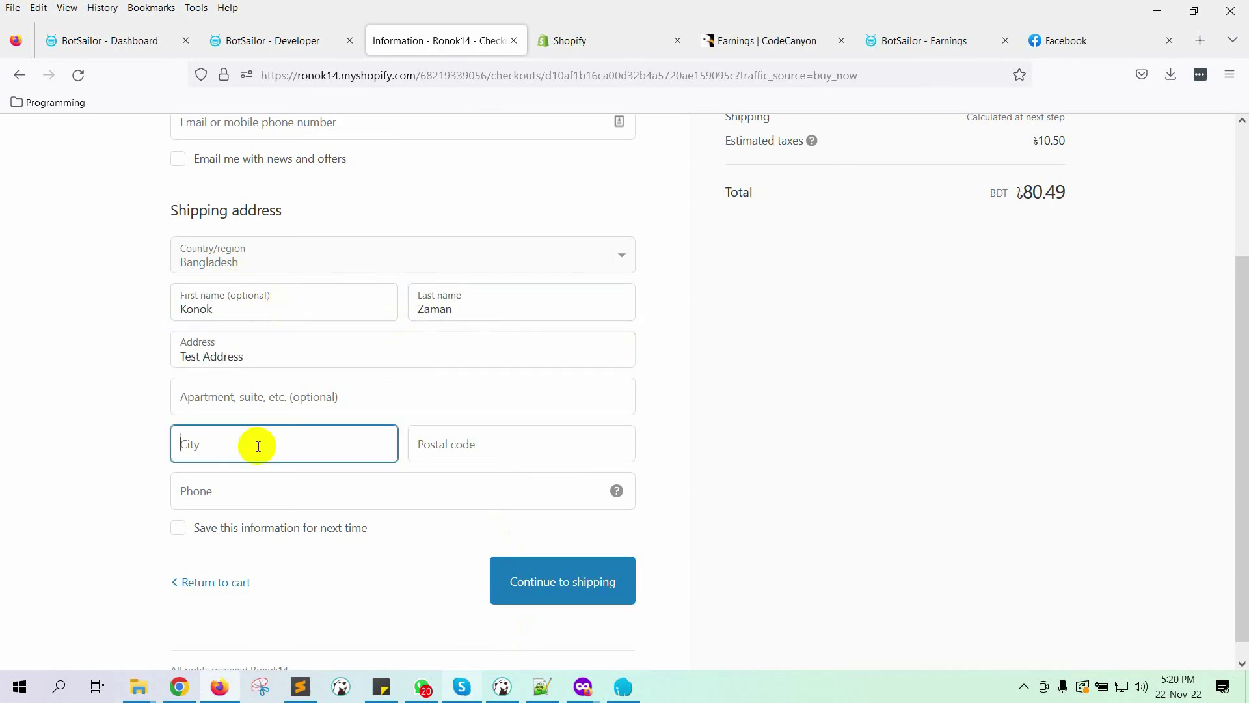
{"action": "type", "text": "Rajshahi"}
{"action": "key", "text": "Tab"}
{"action": "type", "text": "6100"}
{"action": "key", "text": "Tab"}
{"action": "key", "text": "Return"}
Step: Enter the contact e-mail and continue to the payment step
{"action": "left_click", "coordinate": [300, 294]}
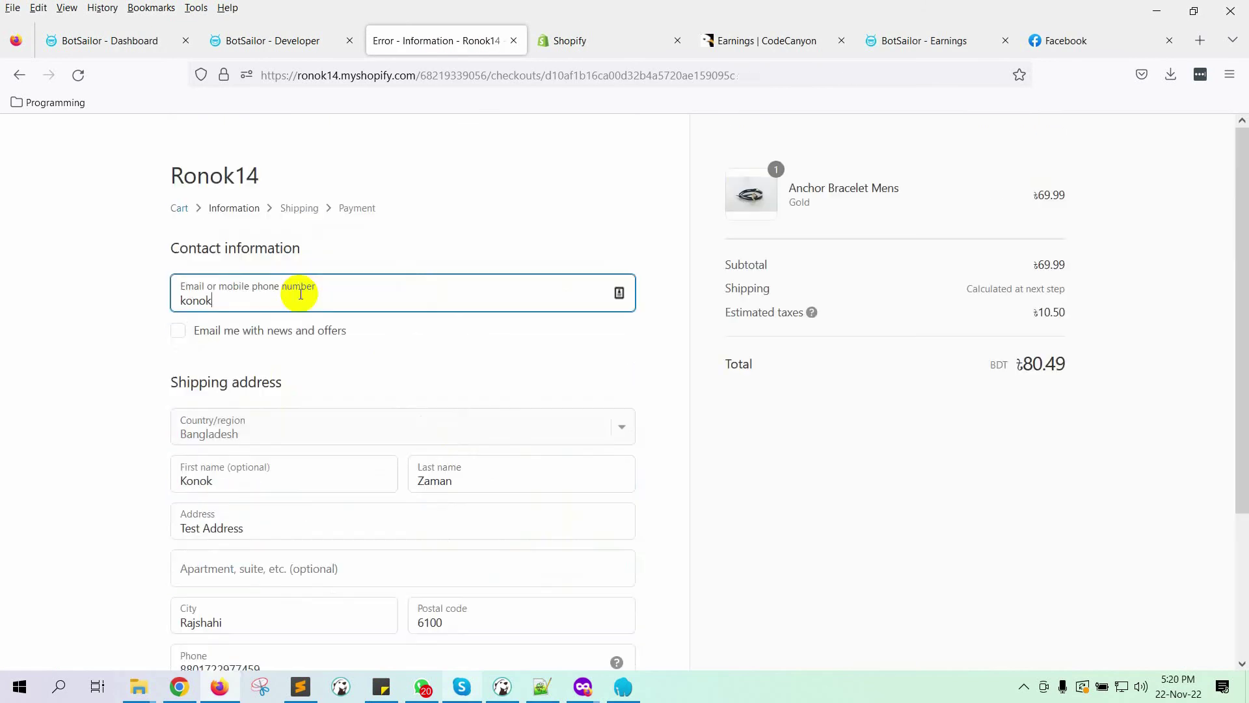
{"action": "key", "text": "Return"}
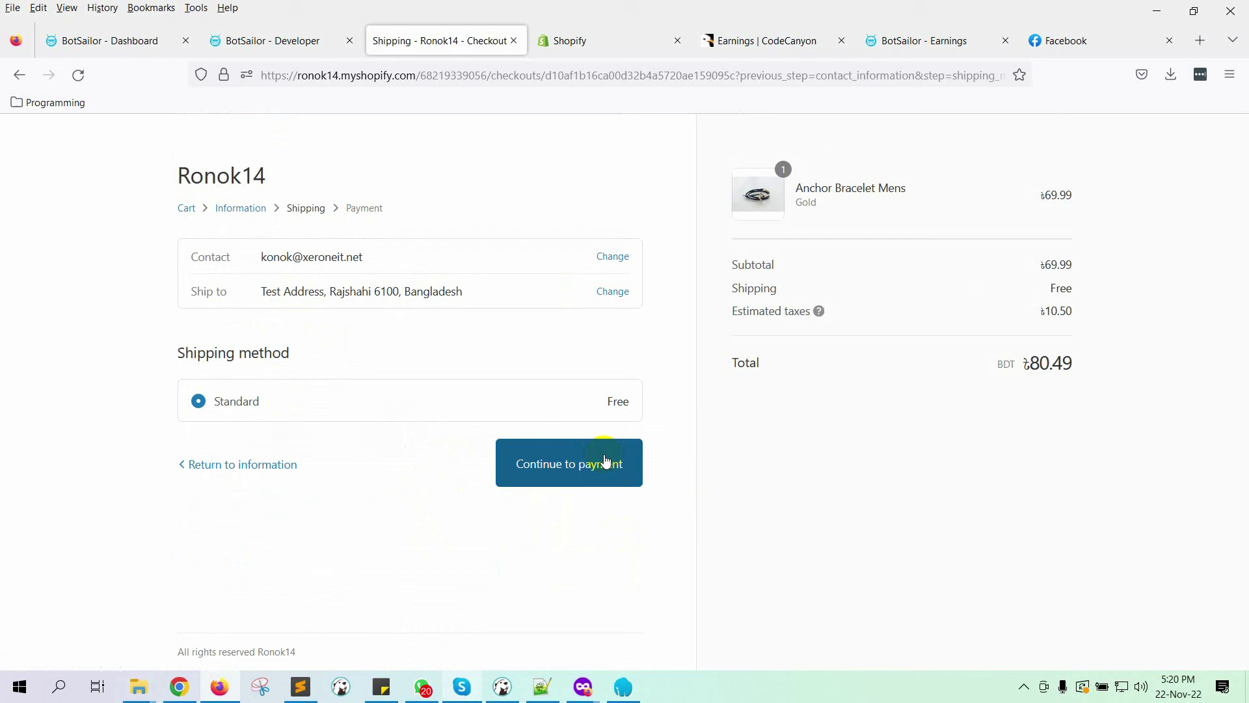
{"action": "left_click", "coordinate": [572, 462]}
Step: Enter Bogus Gateway test card details and pay to place the test order
{"action": "scroll", "coordinate": [678, 477], "scroll_direction": "down", "scroll_amount": 4}
{"action": "left_click", "coordinate": [280, 315]}
{"action": "type", "text": "1"}
{"action": "key", "text": "Tab"}
{"action": "type", "text": "Bogus Gateway"}
{"action": "left_click", "coordinate": [279, 407]}
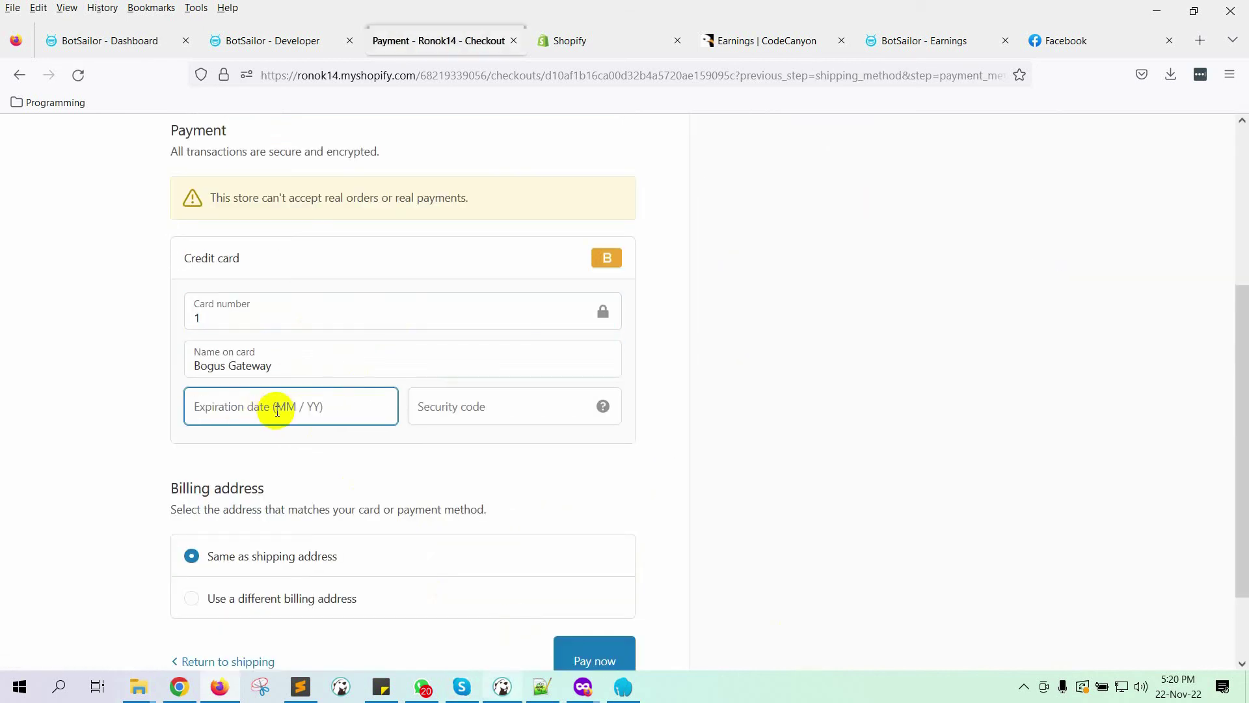
{"action": "type", "text": "0223"}
{"action": "key", "text": "Tab"}
{"action": "type", "text": "111"}
{"action": "key", "text": "Return"}
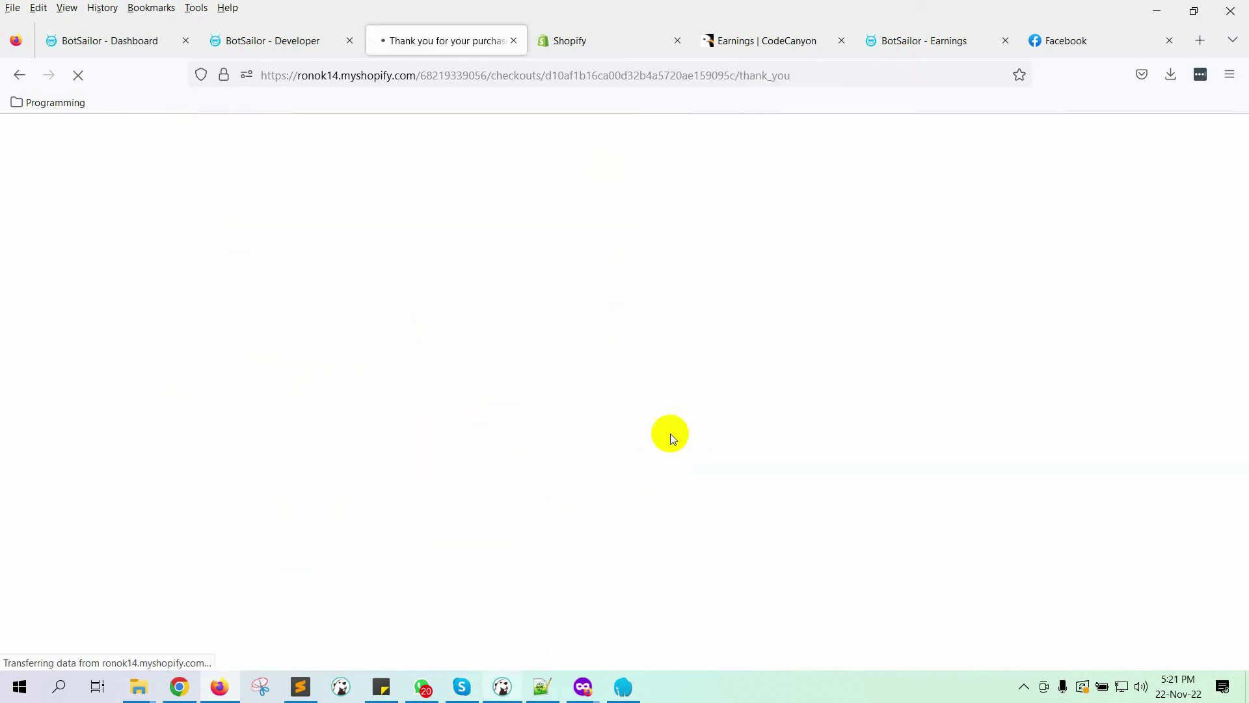
{"action": "scroll", "coordinate": [471, 445], "scroll_direction": "up", "scroll_amount": 4}
{"action": "scroll", "coordinate": [293, 237], "scroll_direction": "down", "scroll_amount": 4}
{"action": "scroll", "coordinate": [293, 225], "scroll_direction": "up", "scroll_amount": 4}
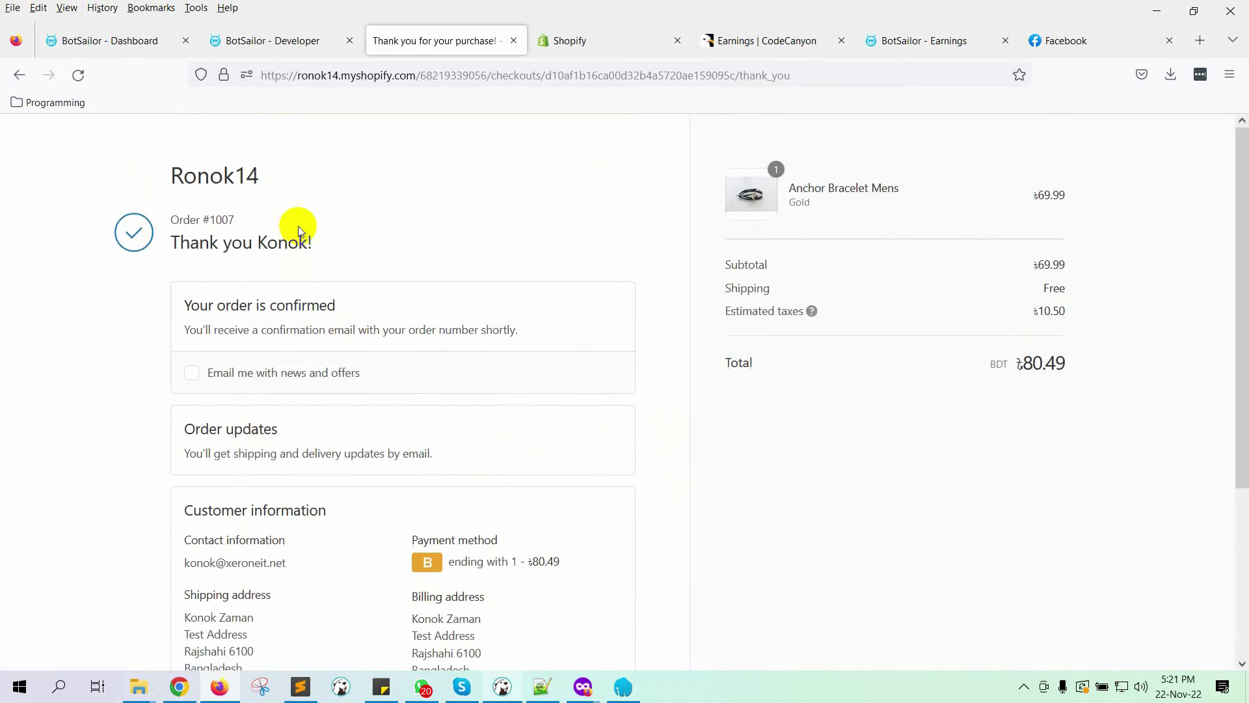
{"action": "left_click", "coordinate": [270, 43]}
Step: View the Shopify order workflow's report, checking the scheduled message row and recipient number
{"action": "scroll", "coordinate": [243, 463], "scroll_direction": "up", "scroll_amount": 3}
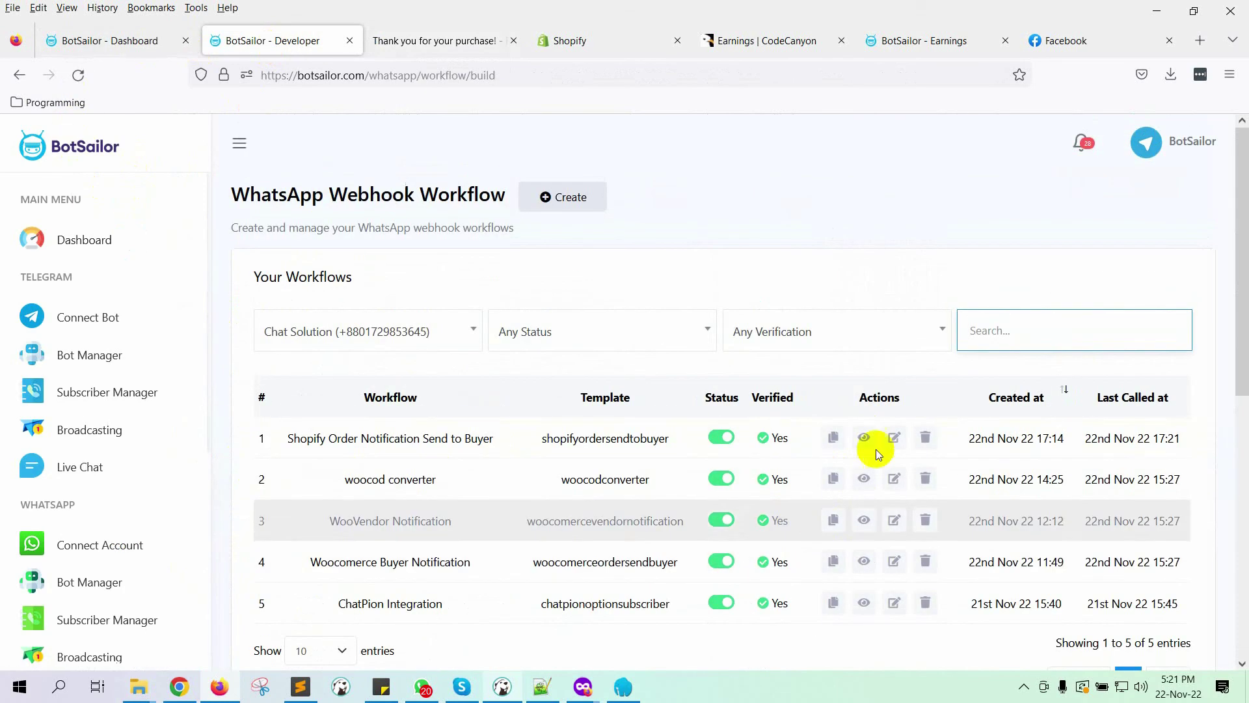
{"action": "left_click", "coordinate": [864, 437]}
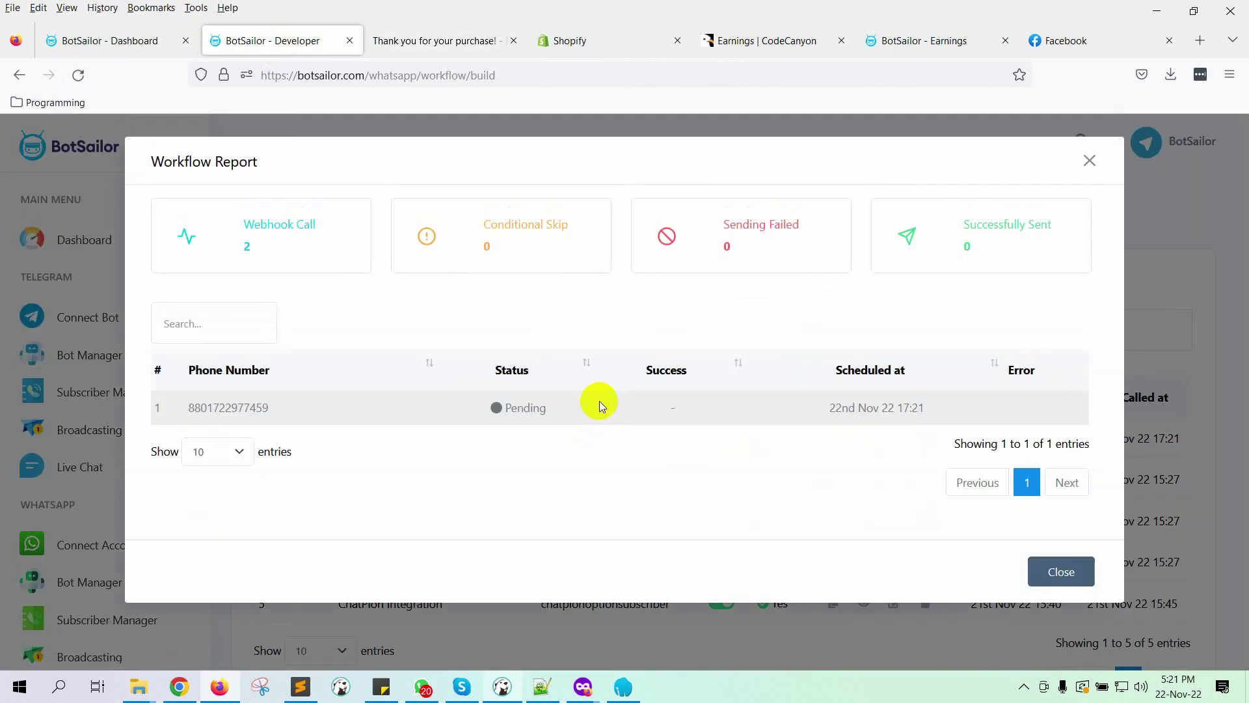
{"action": "left_click_drag", "start_coordinate": [189, 406], "coordinate": [987, 418]}
{"action": "left_click", "coordinate": [199, 435]}
{"action": "left_click_drag", "start_coordinate": [159, 407], "coordinate": [326, 407]}
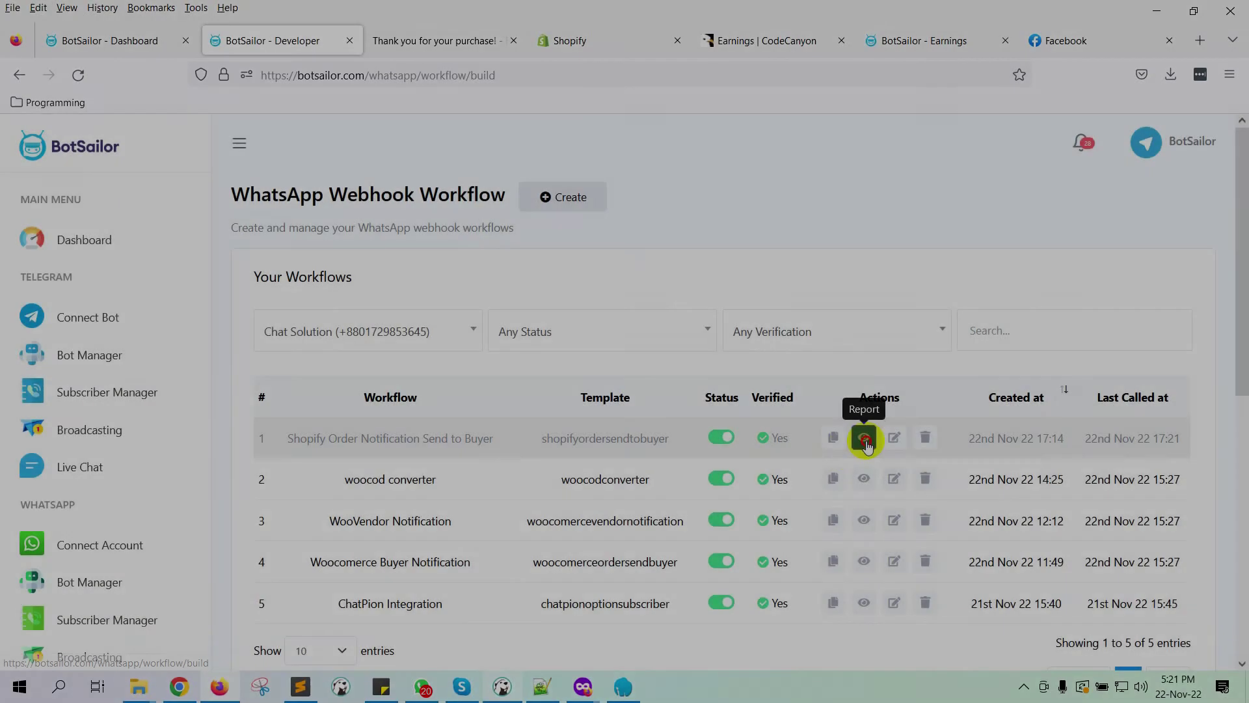
Step: Confirm the message's completed delivery status in the report, then close it
{"action": "left_click", "coordinate": [867, 435]}
{"action": "left_click_drag", "start_coordinate": [238, 424], "coordinate": [1095, 160]}
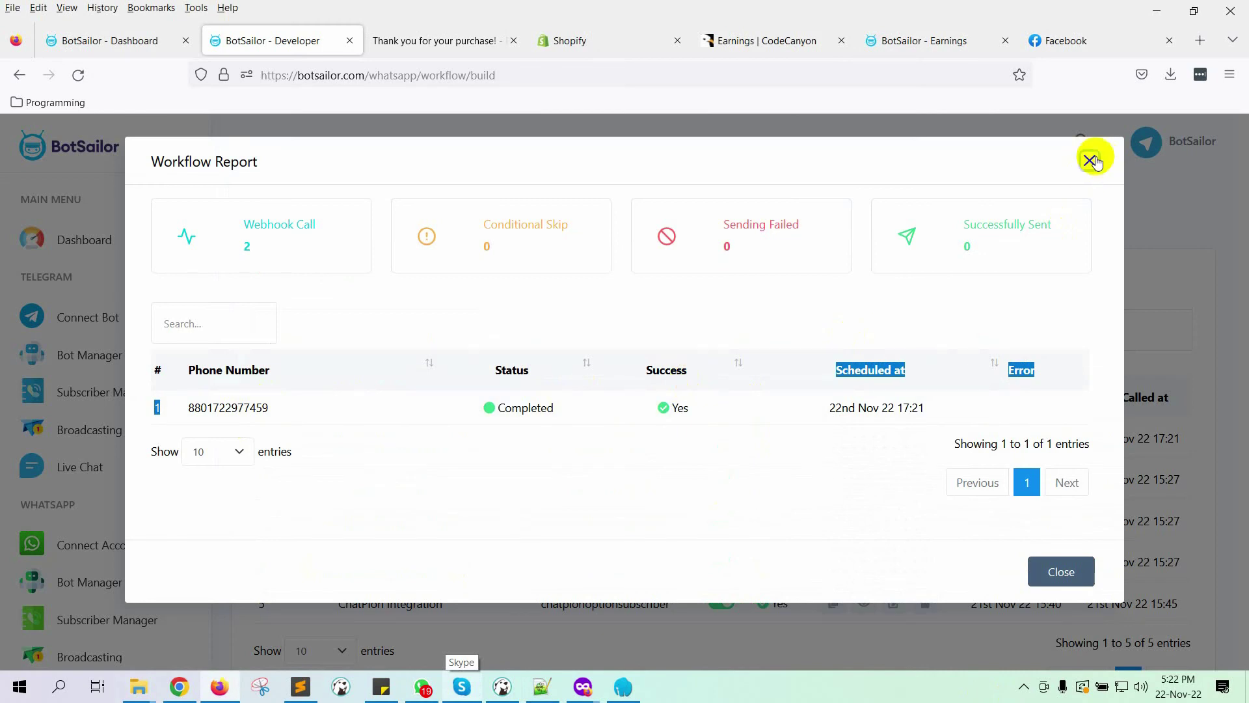
{"action": "left_click", "coordinate": [1095, 160]}
Step: In WhatsApp, read XerOne IT's purchase message, highlighting the greeting and 29th Nov 22 11:21 delivery date
{"action": "left_click", "coordinate": [421, 686]}
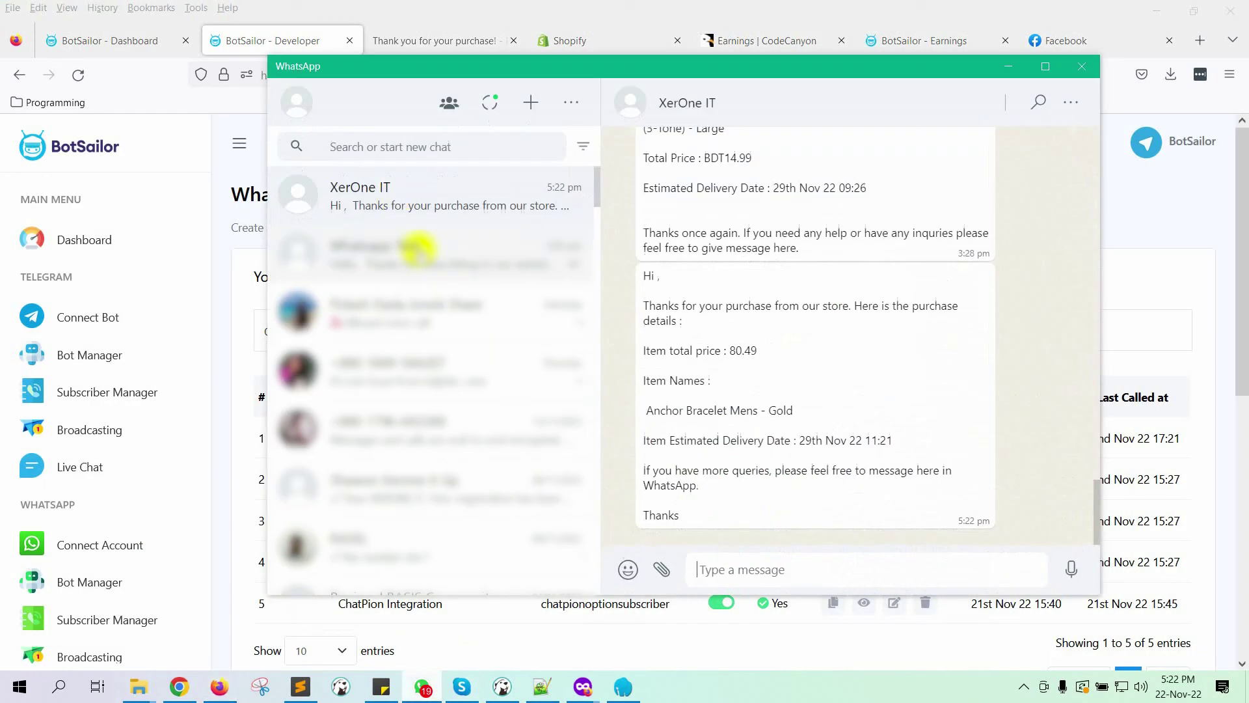
{"action": "left_click_drag", "start_coordinate": [649, 323], "coordinate": [803, 308]}
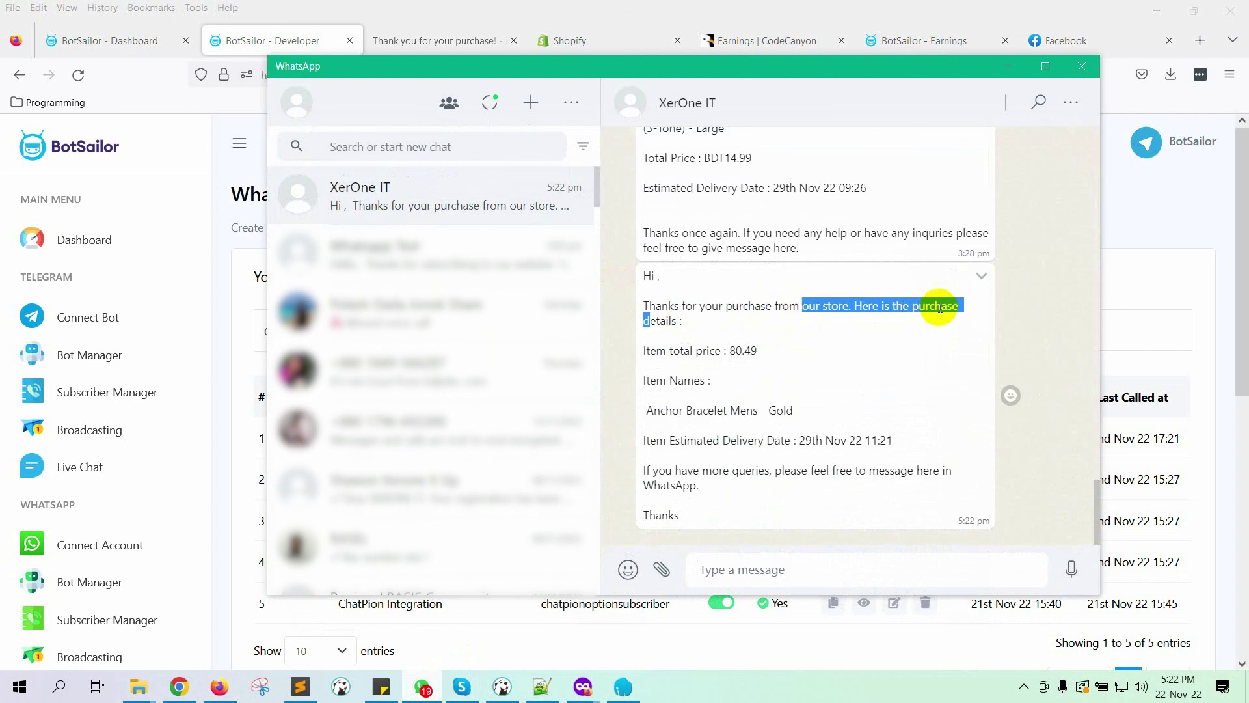
{"action": "left_click", "coordinate": [748, 349]}
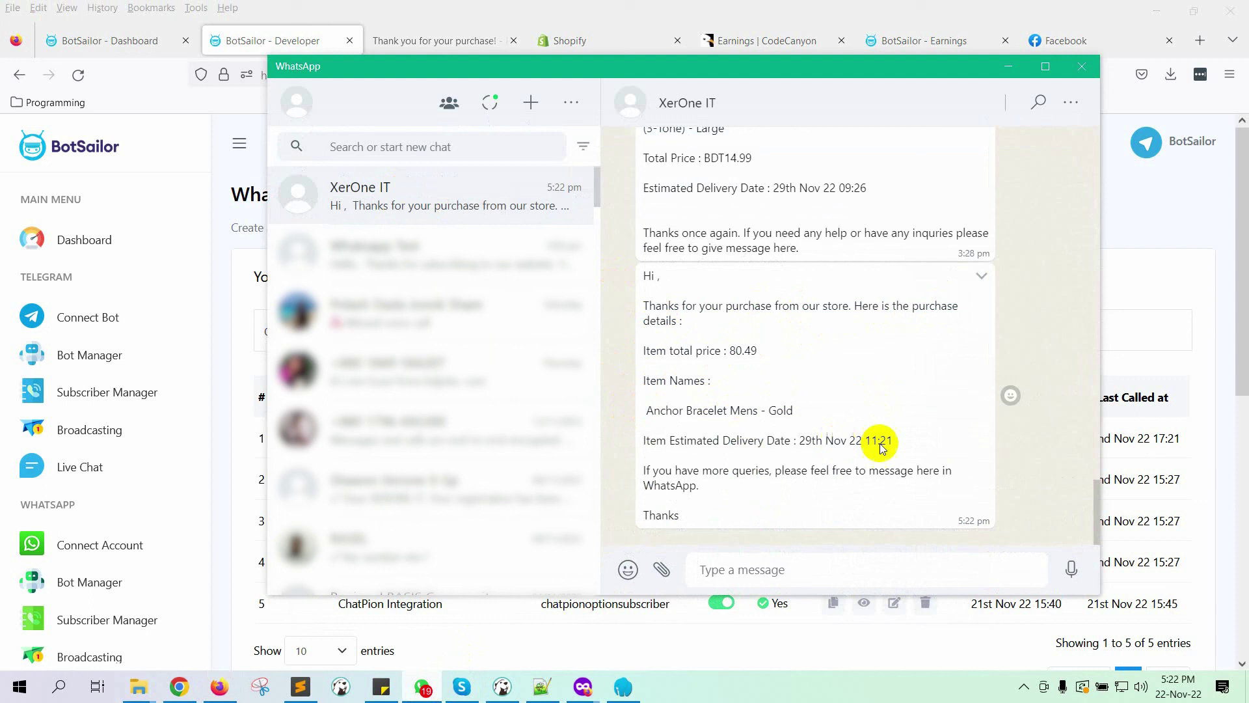
{"action": "left_click_drag", "start_coordinate": [895, 443], "coordinate": [745, 448]}
{"action": "left_click", "coordinate": [716, 500]}
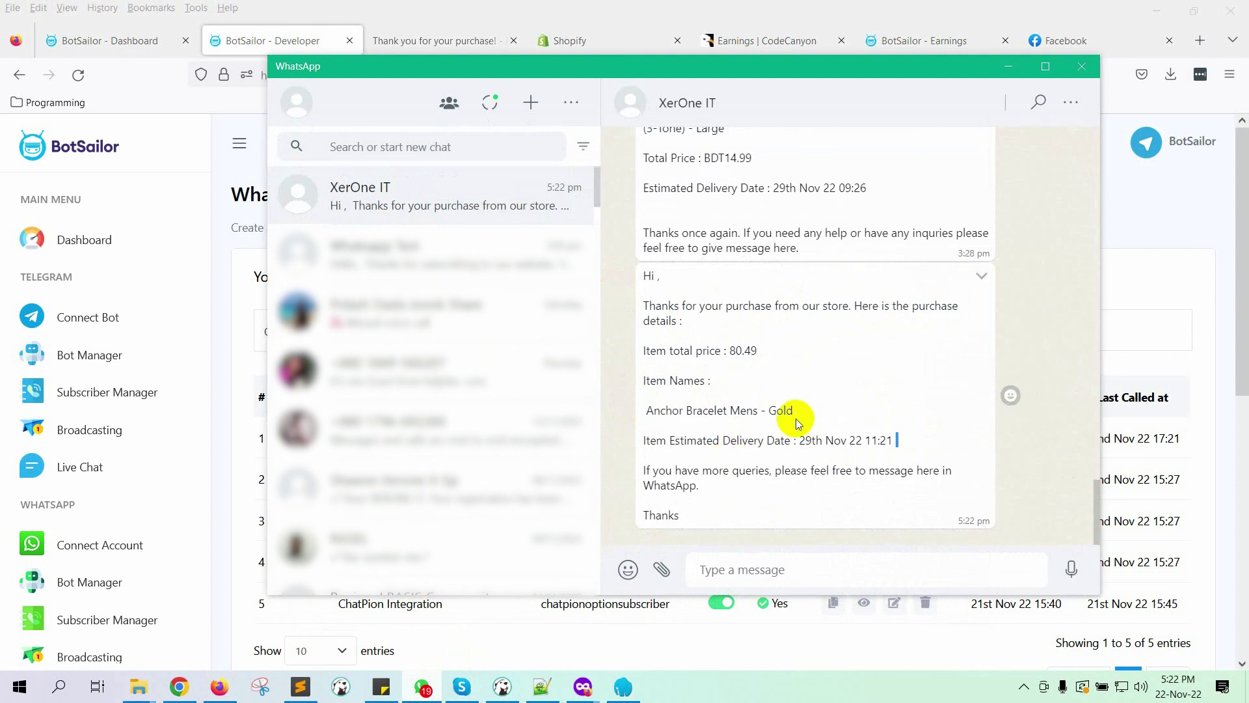